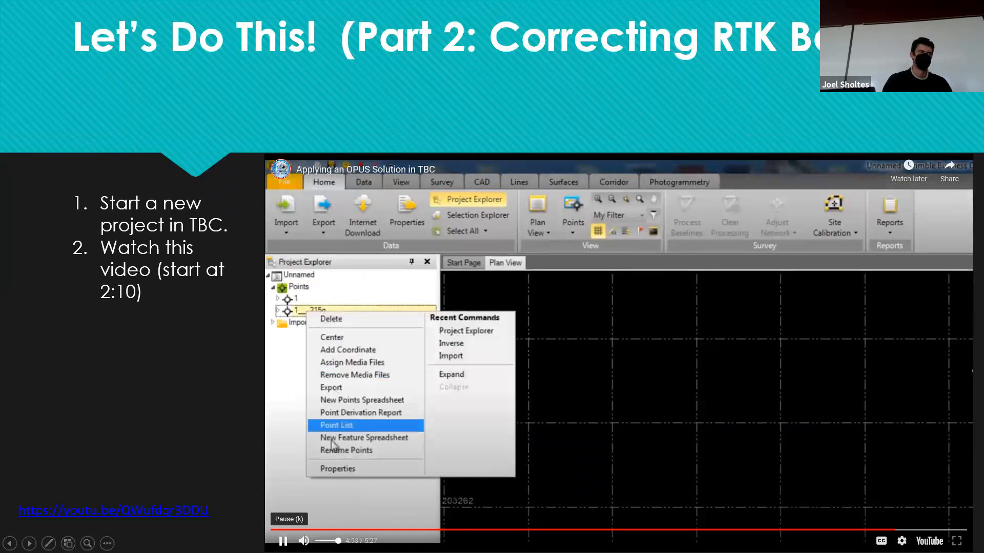
Pause the embedded TBC tutorial video at 4:53 on the point-list portion
{"action": "left_click", "coordinate": [863, 413]}
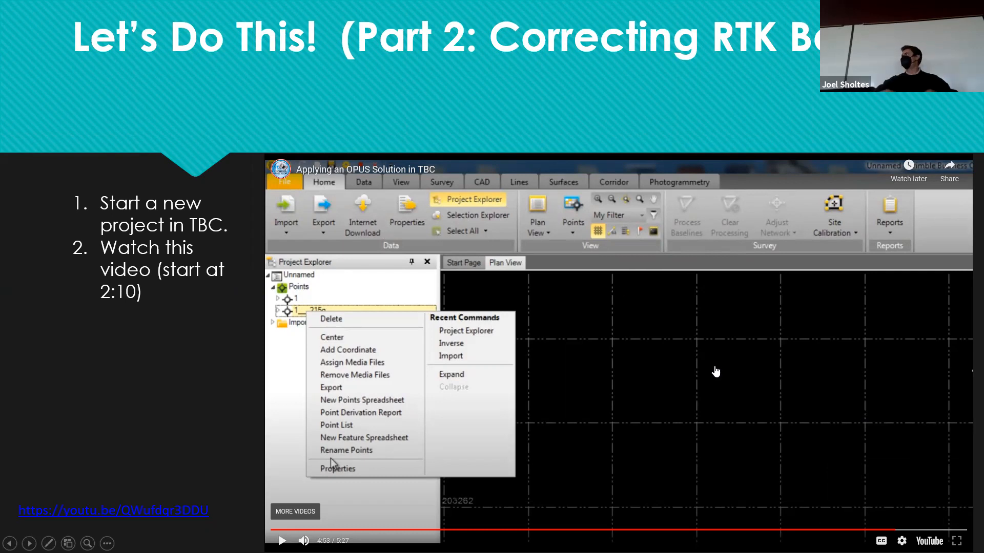
Play the tutorial to its Thank You screen, stop it at 5:25, and exit the slideshow
{"action": "left_click", "coordinate": [716, 371]}
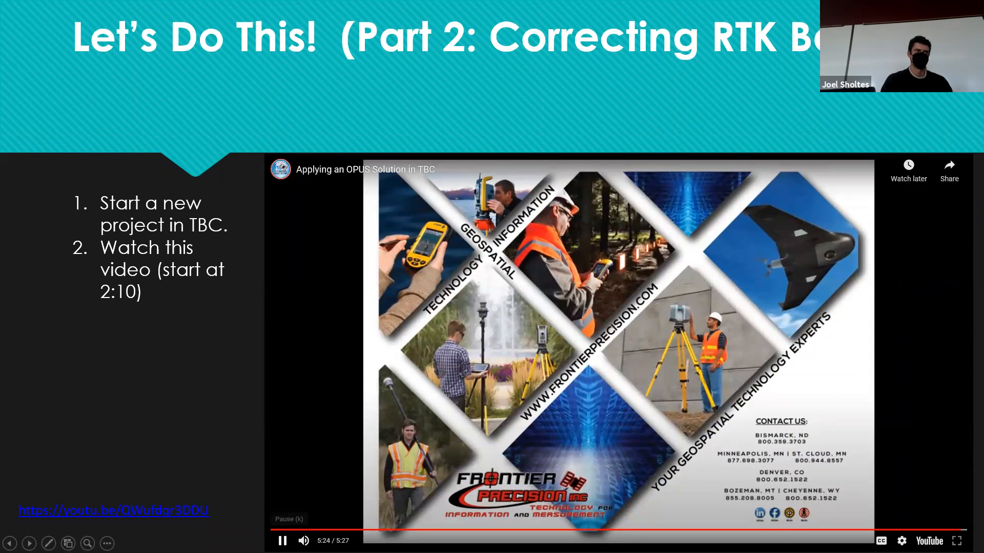
{"action": "left_click", "coordinate": [282, 541]}
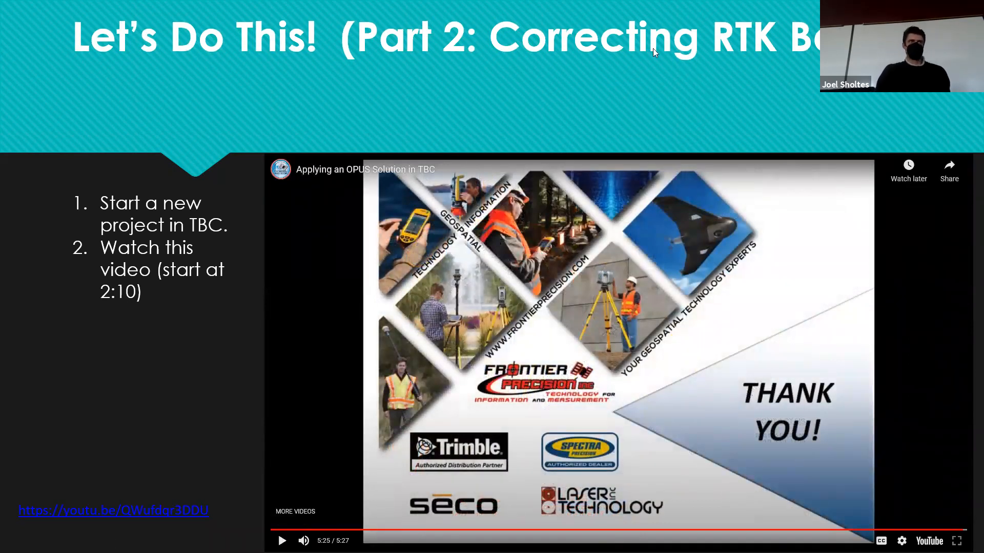
{"action": "key", "text": "Escape"}
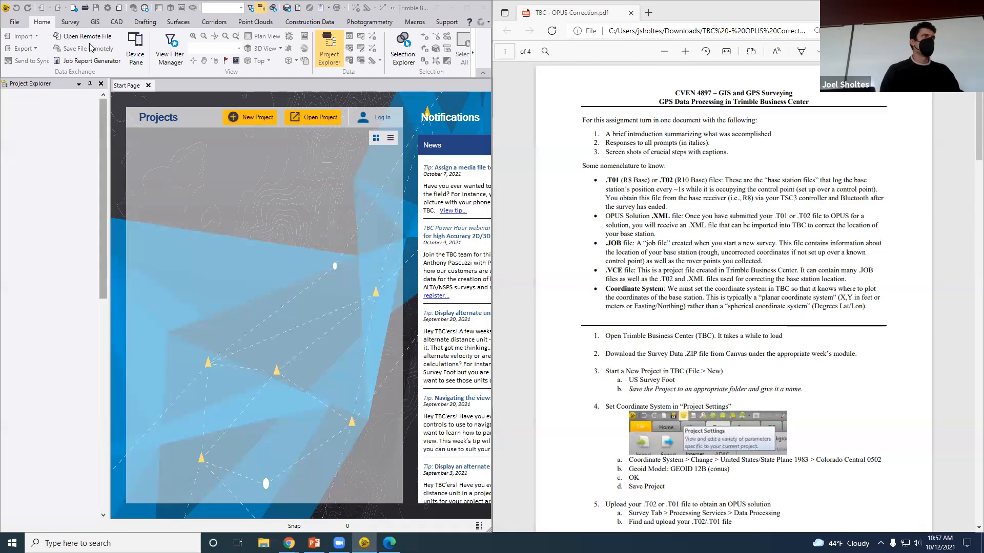
Browse the Survey and Home tabs and collapse the ribbon to its tab row
{"action": "left_click", "coordinate": [70, 22]}
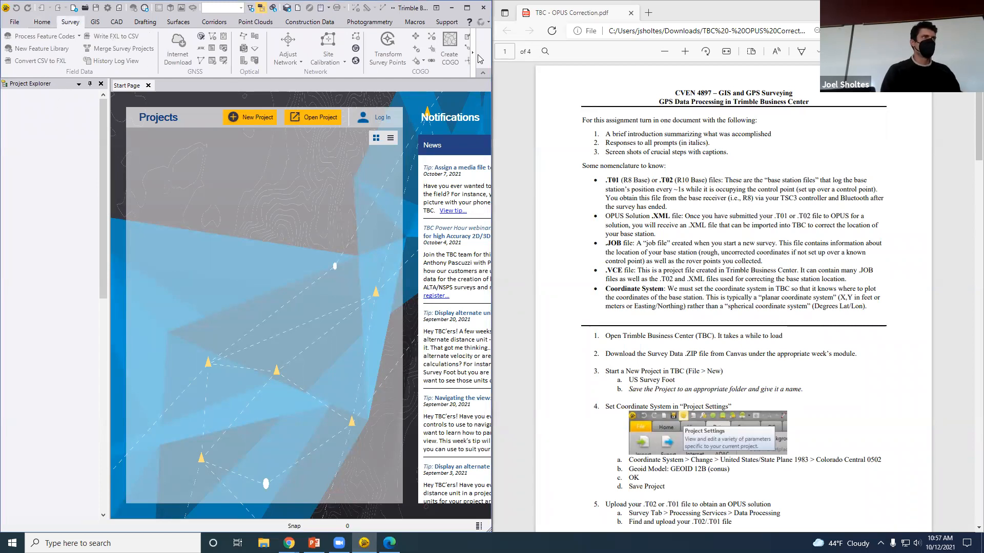
{"action": "left_click", "coordinate": [482, 74]}
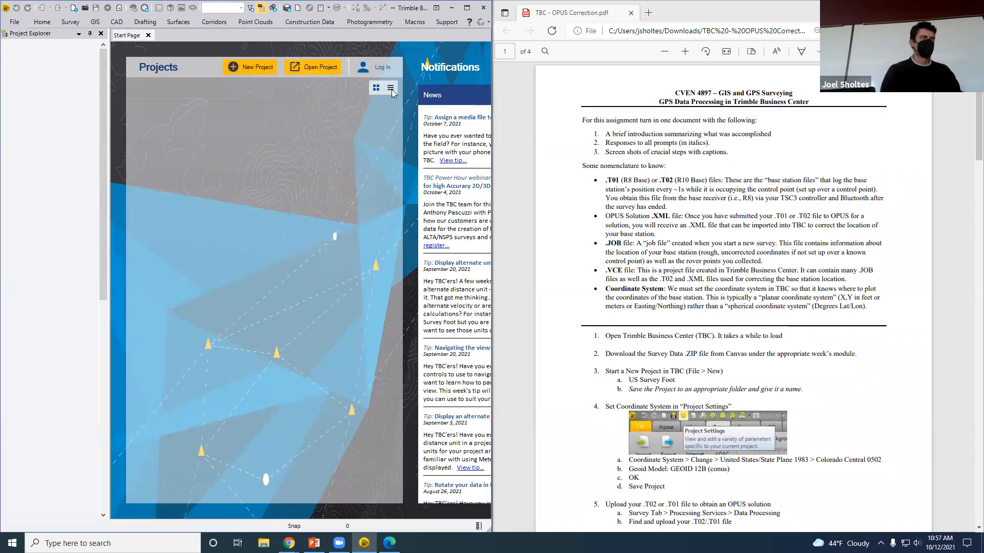
{"action": "left_click", "coordinate": [42, 22]}
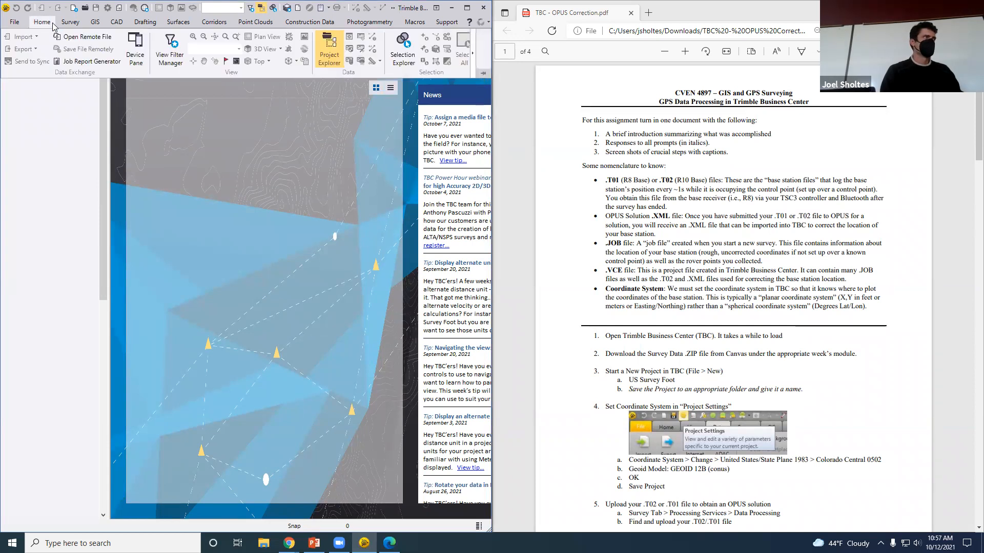
{"action": "left_click", "coordinate": [68, 24]}
Look through the File > Tools utilities such as Trimble Connect, then snap the window upper-left
{"action": "left_click", "coordinate": [11, 23]}
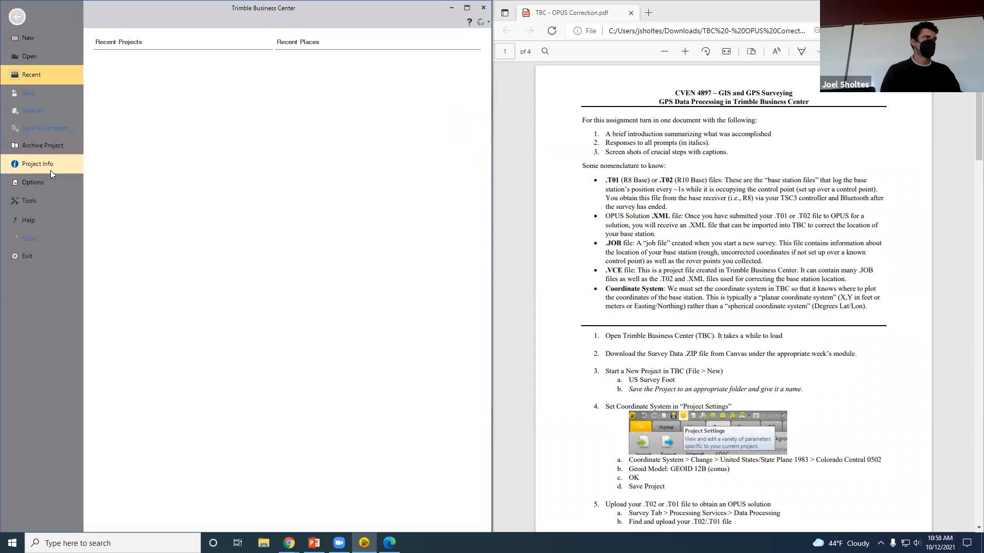
{"action": "left_click", "coordinate": [39, 201]}
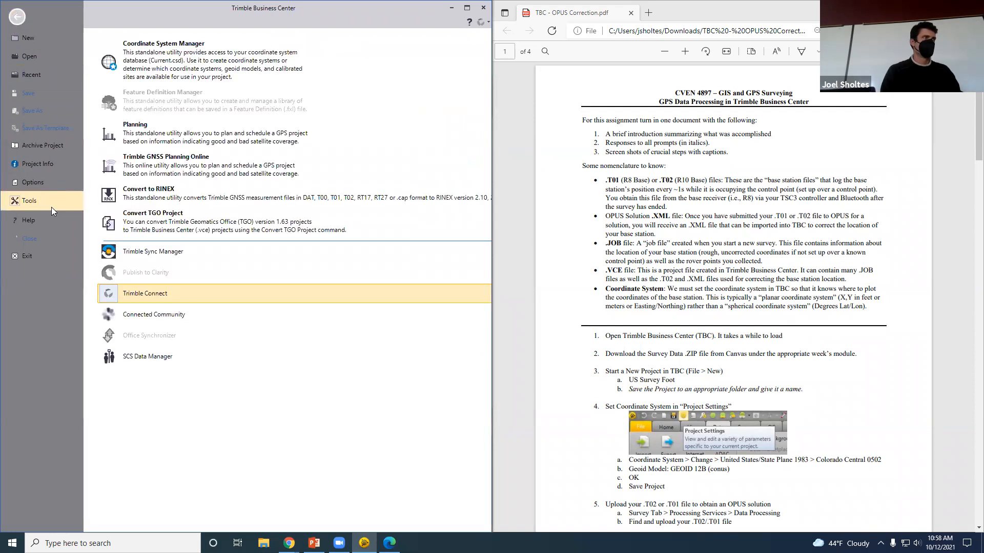
{"action": "left_click", "coordinate": [17, 16]}
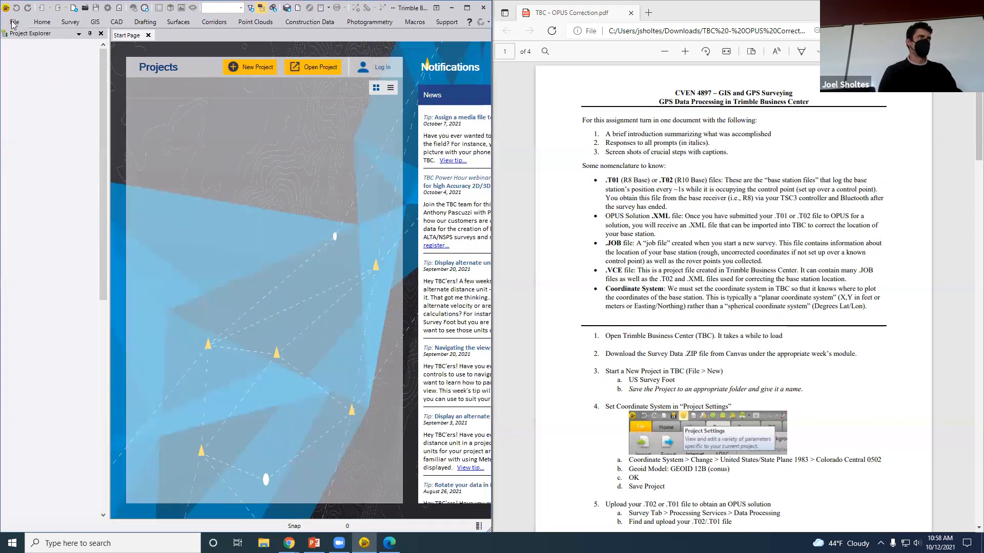
{"action": "left_click", "coordinate": [14, 22]}
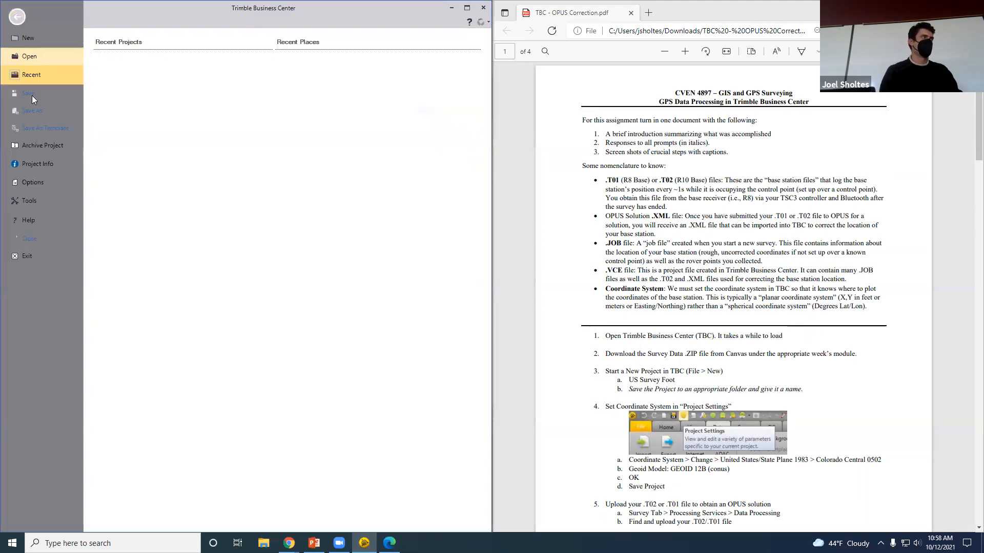
{"action": "left_click", "coordinate": [41, 200]}
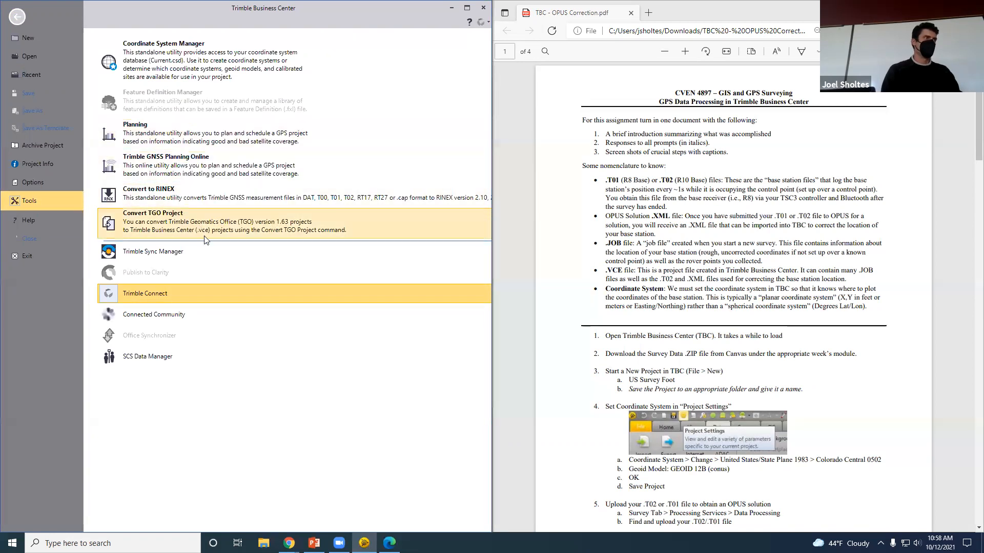
{"action": "left_click", "coordinate": [173, 290]}
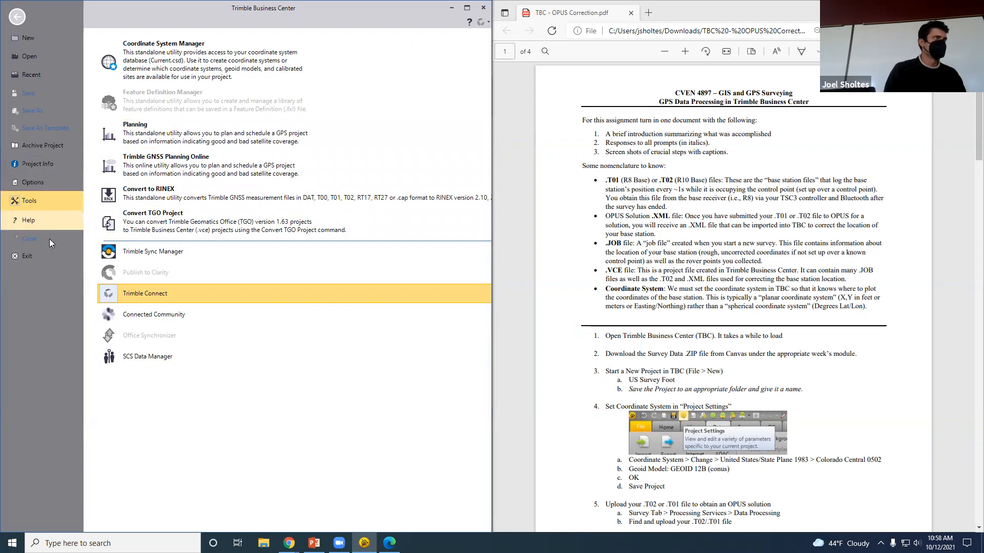
{"action": "left_click", "coordinate": [17, 18]}
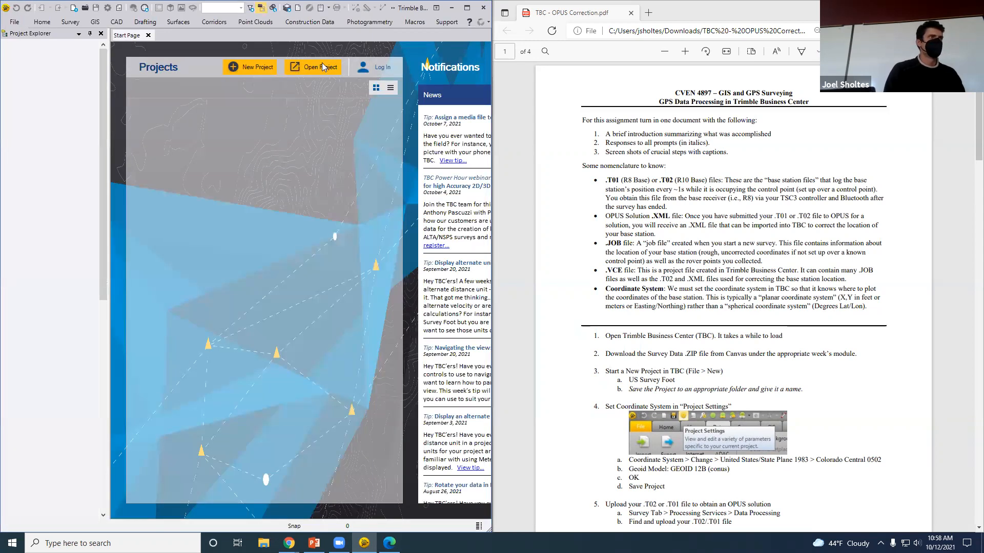
{"action": "key", "text": "super+Up"}
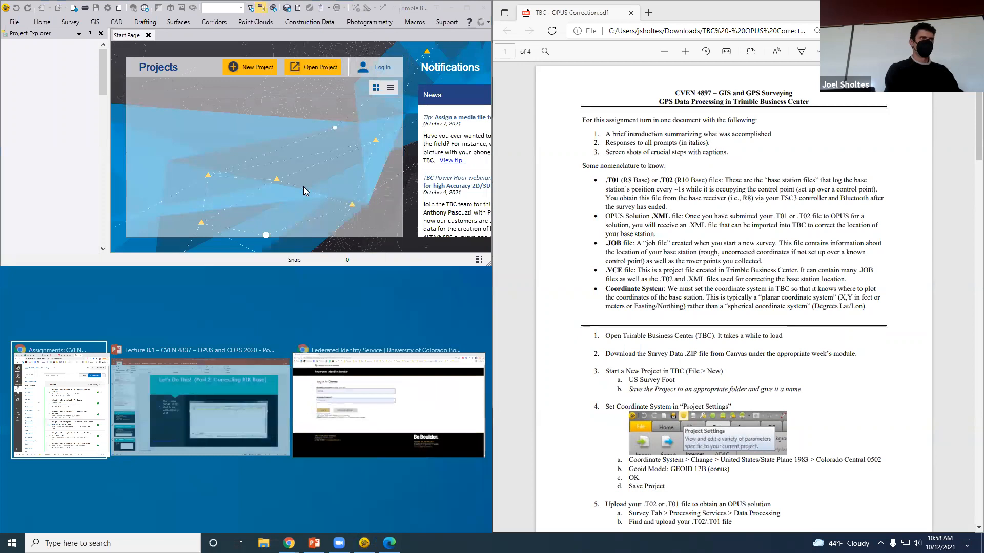
Maximize the TBC window to full screen and peek at the Home and Survey tabs
{"action": "left_click", "coordinate": [235, 224]}
{"action": "key", "text": "super+Up"}
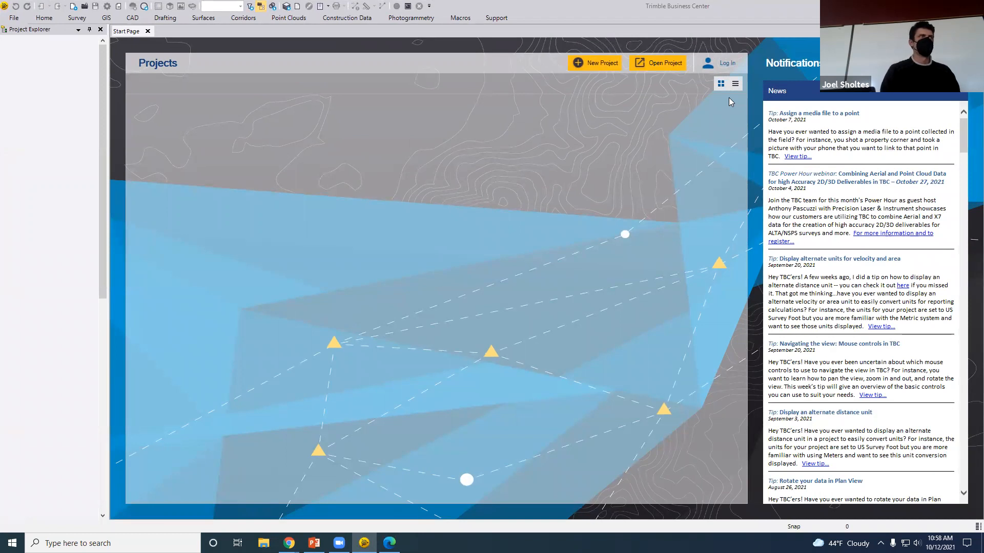
{"action": "left_click", "coordinate": [79, 20]}
{"action": "left_click", "coordinate": [50, 21]}
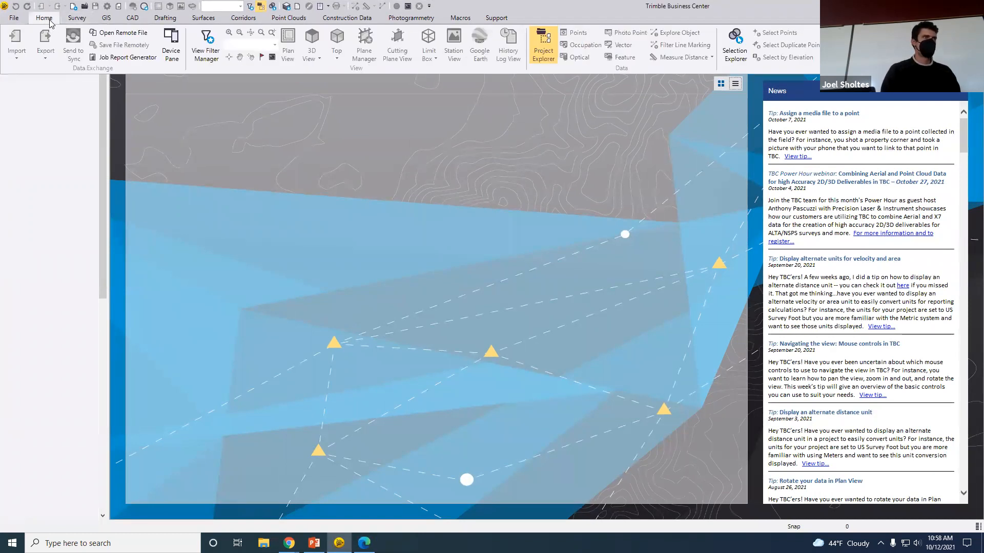
{"action": "left_click", "coordinate": [76, 20]}
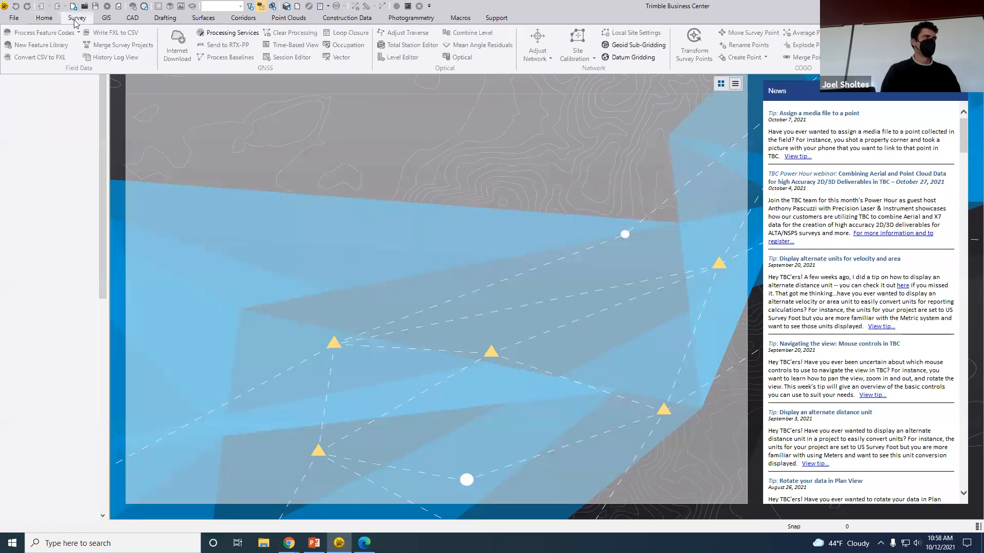
{"action": "left_click", "coordinate": [229, 35]}
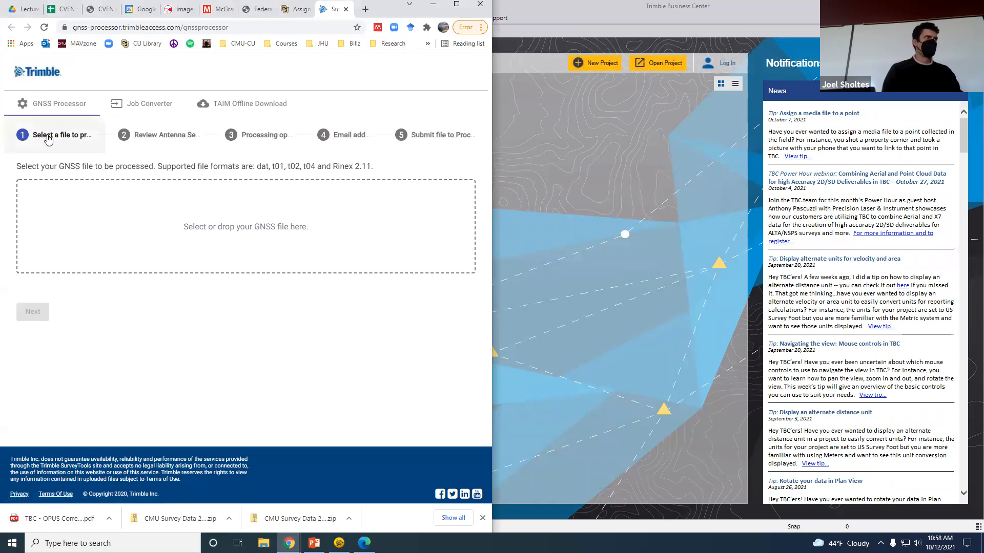
Begin a GNSS file upload from CMU Survey Data 2020, then cancel the selection
{"action": "left_click", "coordinate": [73, 139]}
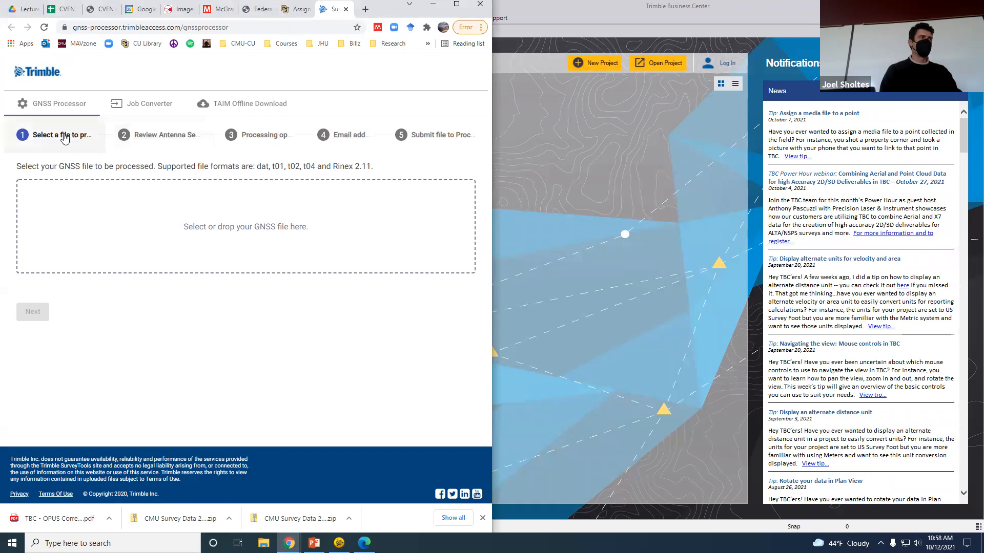
{"action": "left_click", "coordinate": [215, 228]}
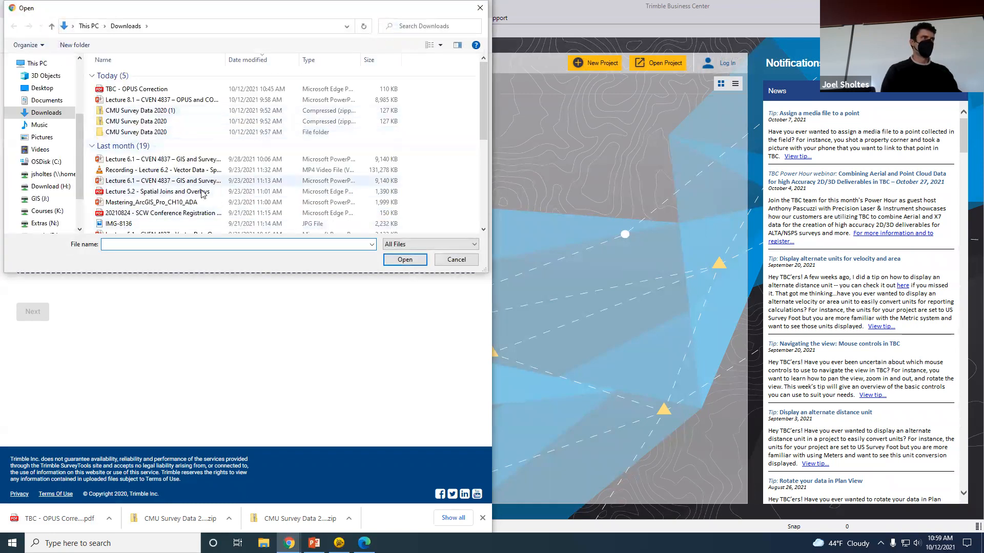
{"action": "double_click", "coordinate": [151, 133]}
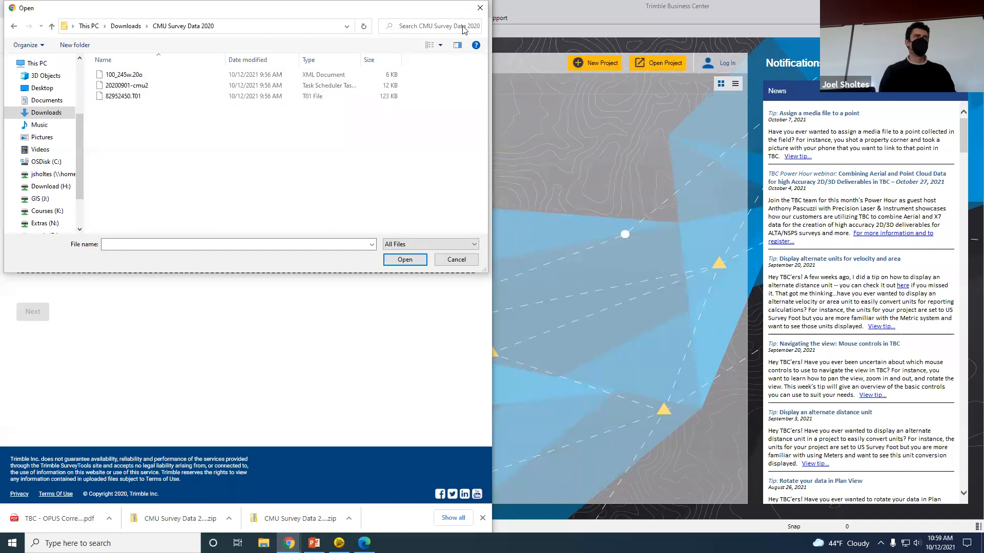
{"action": "left_click_drag", "start_coordinate": [353, 5], "coordinate": [337, 234]}
{"action": "left_click", "coordinate": [655, 18]}
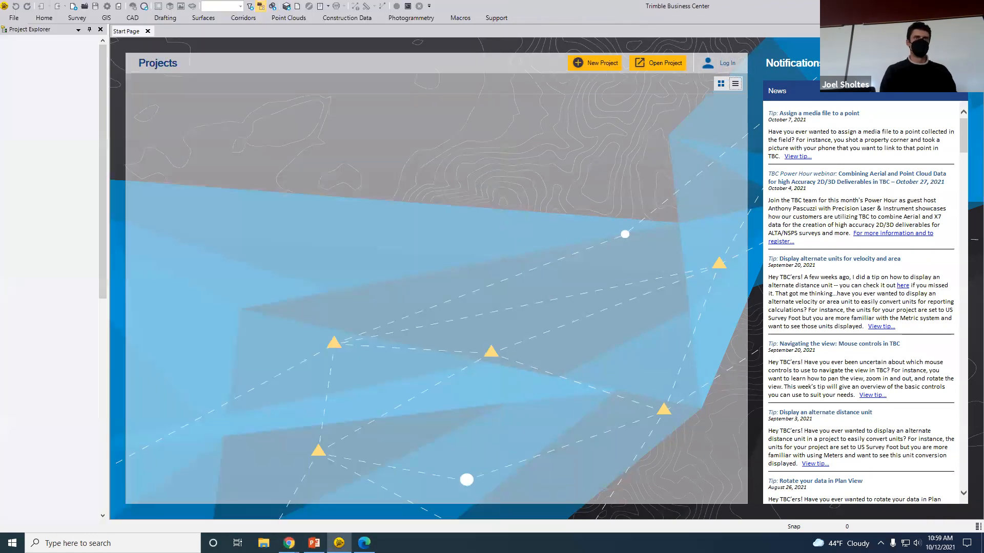
{"action": "left_click", "coordinate": [913, 6]}
{"action": "left_click", "coordinate": [432, 487]}
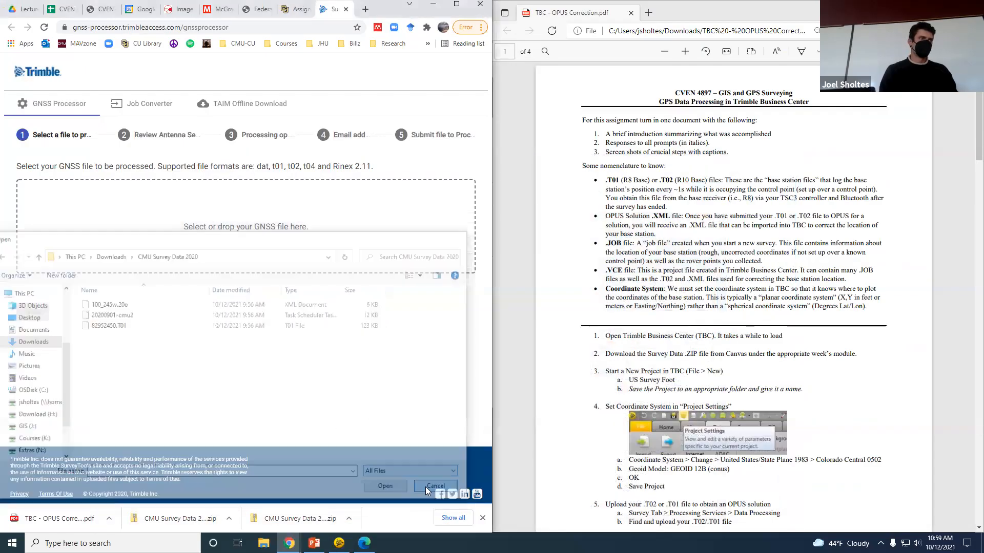
{"action": "left_click", "coordinate": [338, 543]}
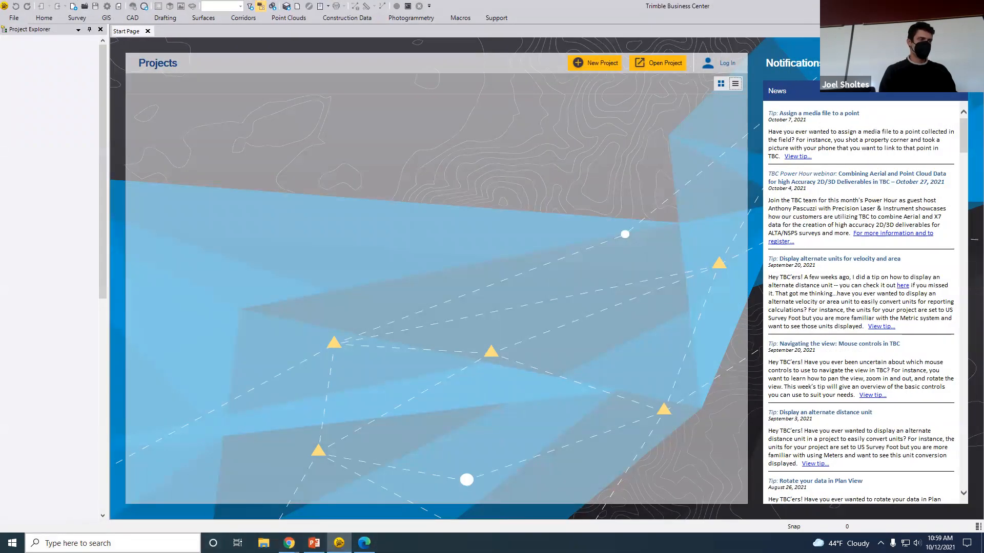
Launch the Zoom app from Windows search and bring the browser back into view
{"action": "left_click", "coordinate": [103, 544]}
{"action": "type", "text": "z"}
{"action": "key", "text": "Return"}
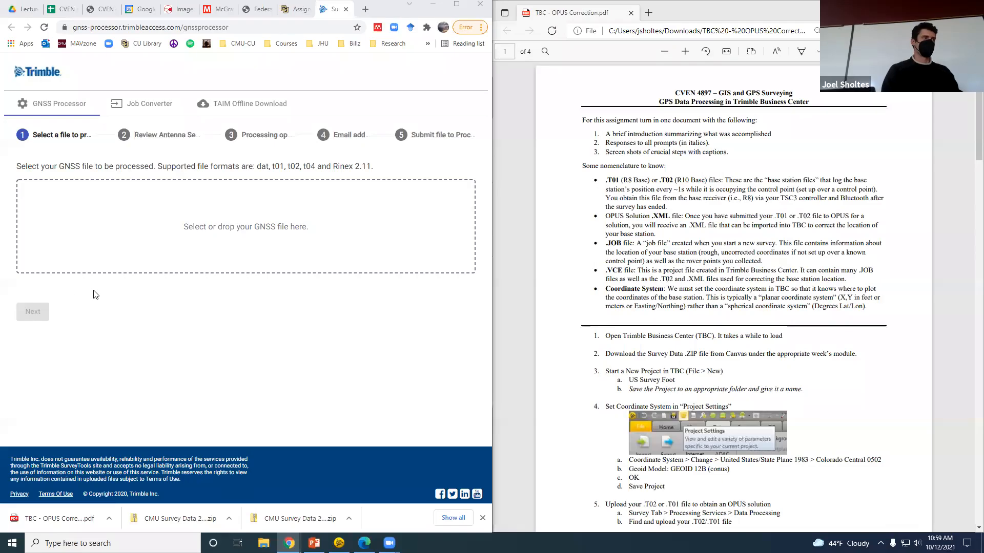
{"action": "left_click", "coordinate": [153, 284]}
Upload the base station file 82952450.T01 from the CMU Survey Data 2020 folder
{"action": "left_click", "coordinate": [228, 233]}
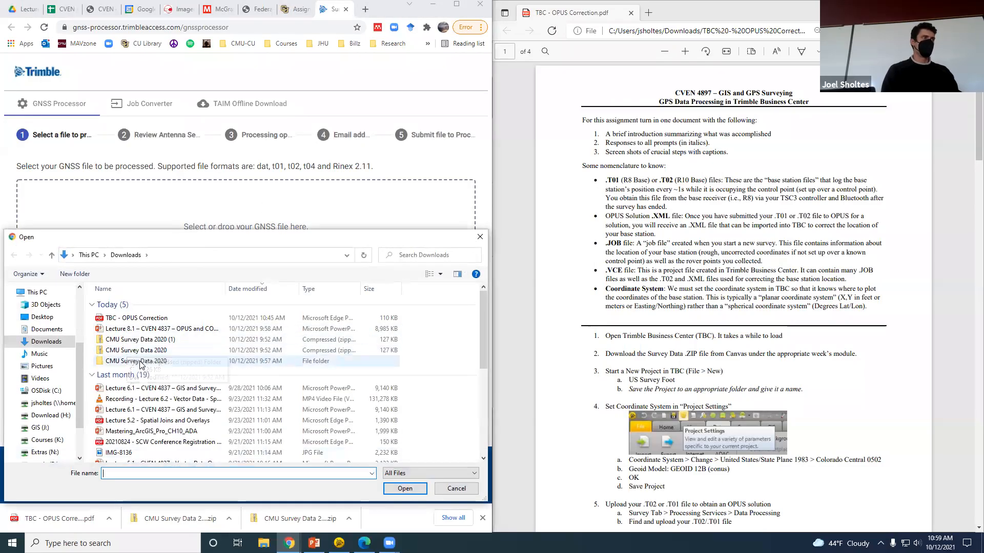
{"action": "double_click", "coordinate": [140, 362]}
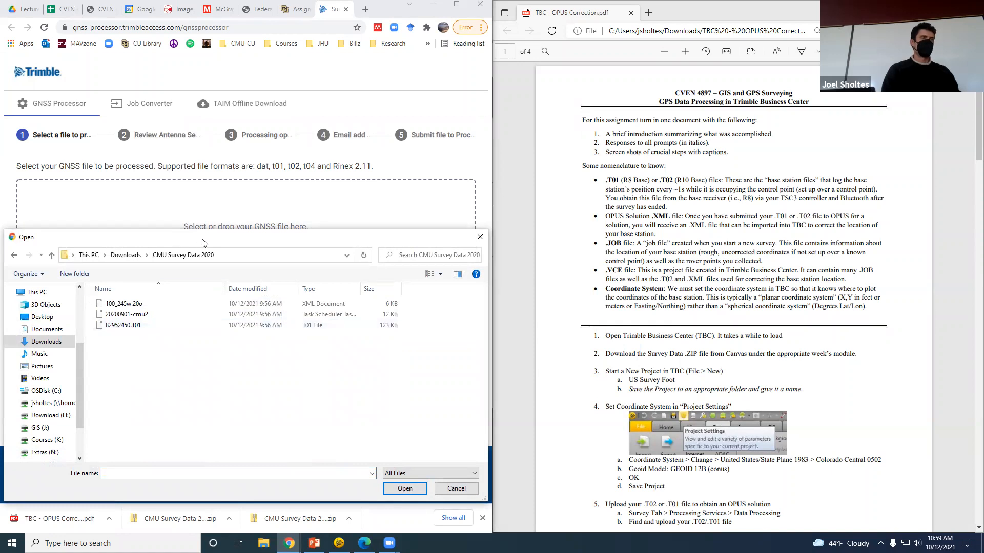
{"action": "left_click_drag", "start_coordinate": [203, 243], "coordinate": [321, 178]}
{"action": "left_click", "coordinate": [243, 260]}
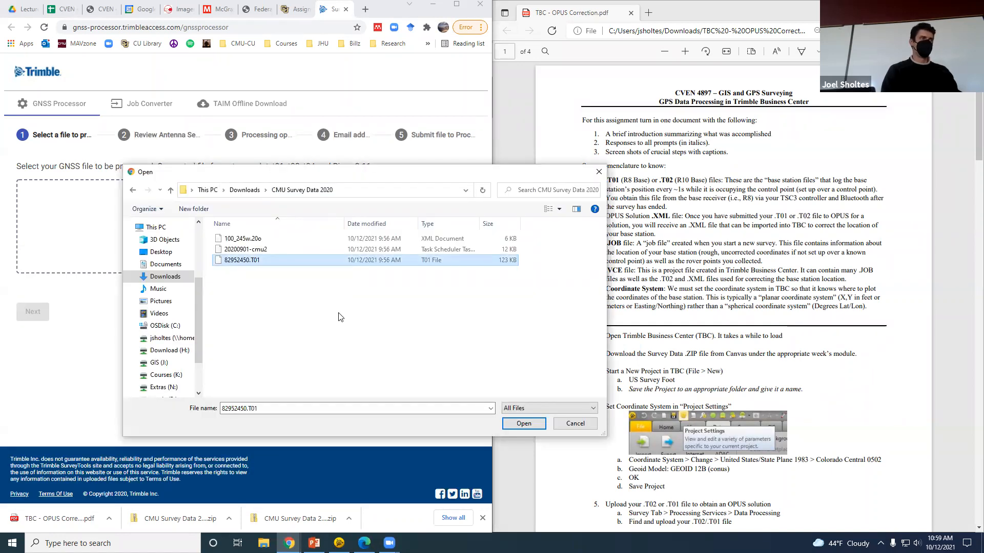
{"action": "left_click", "coordinate": [522, 424]}
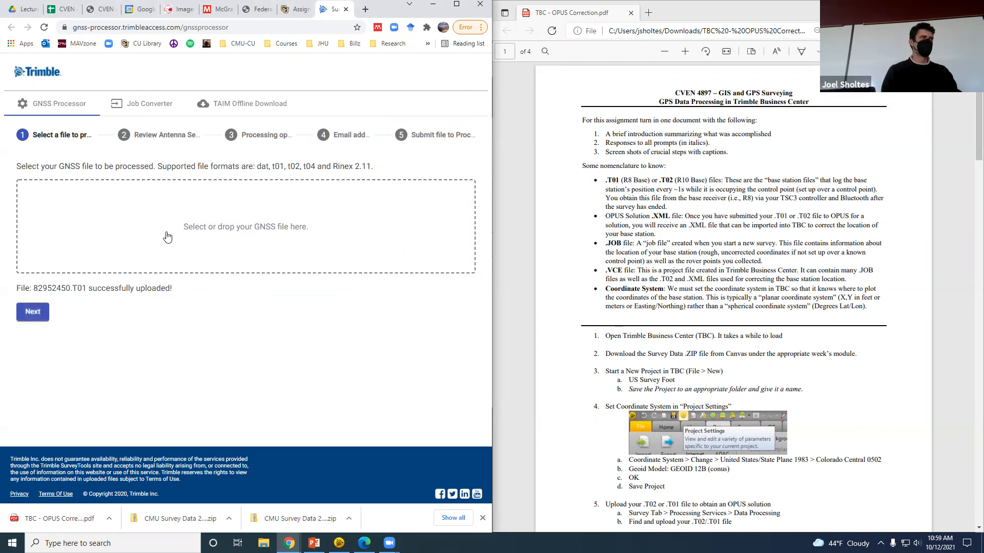
Set antenna R8/5800/SPS78x, measured by 0.150m lever extension at height 1.5459, and continue
{"action": "left_click", "coordinate": [138, 136]}
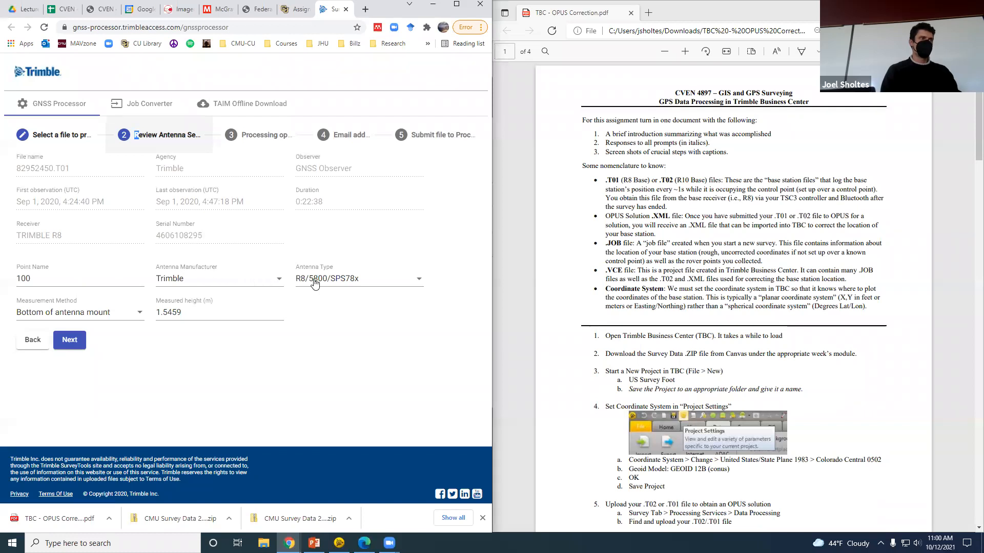
{"action": "left_click", "coordinate": [393, 284]}
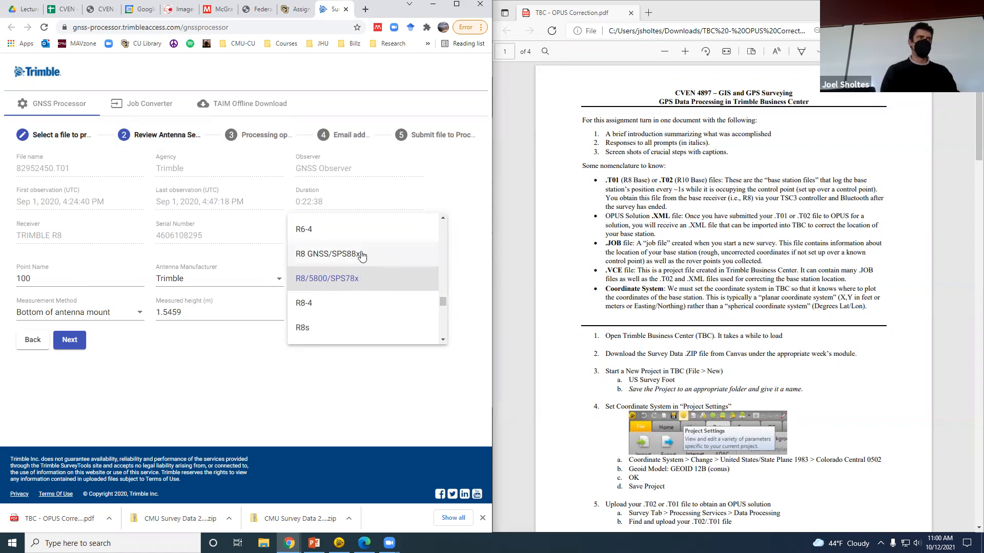
{"action": "left_click", "coordinate": [361, 280]}
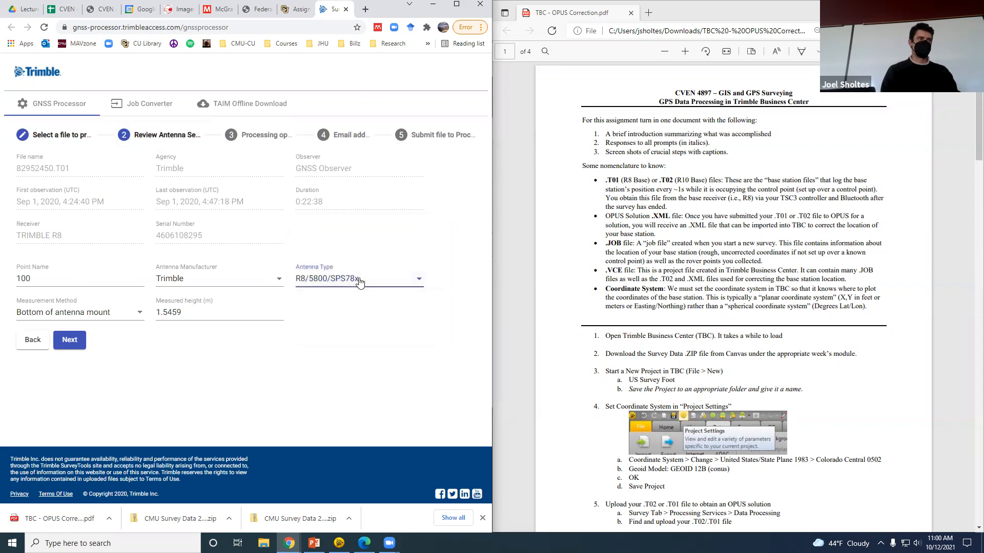
{"action": "left_click", "coordinate": [138, 314]}
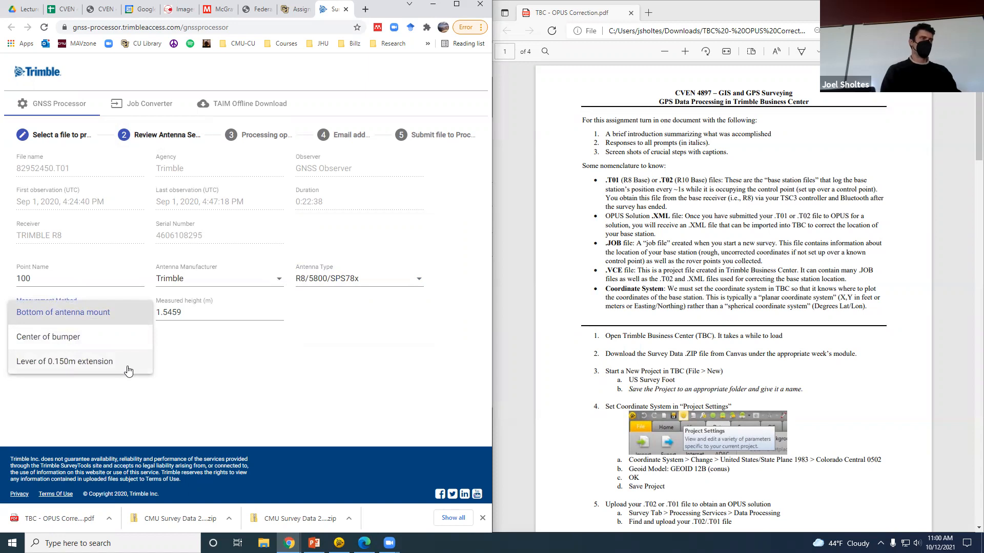
{"action": "left_click", "coordinate": [128, 371]}
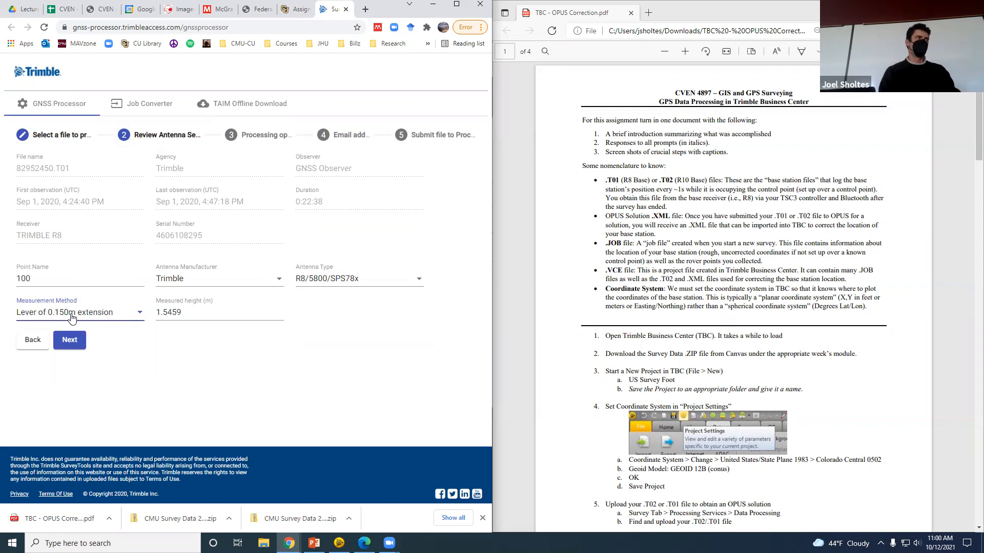
{"action": "key", "text": "Tab"}
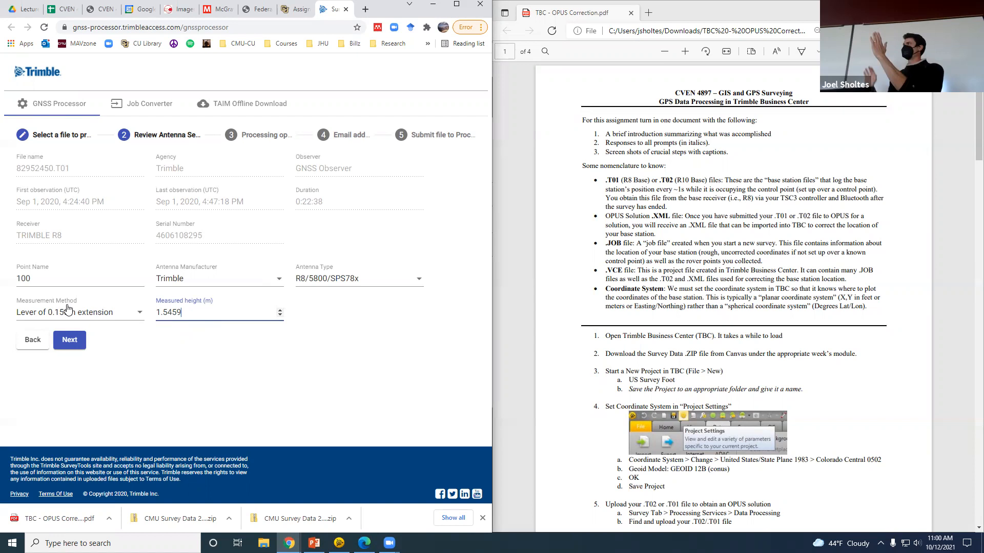
{"action": "left_click", "coordinate": [77, 341]}
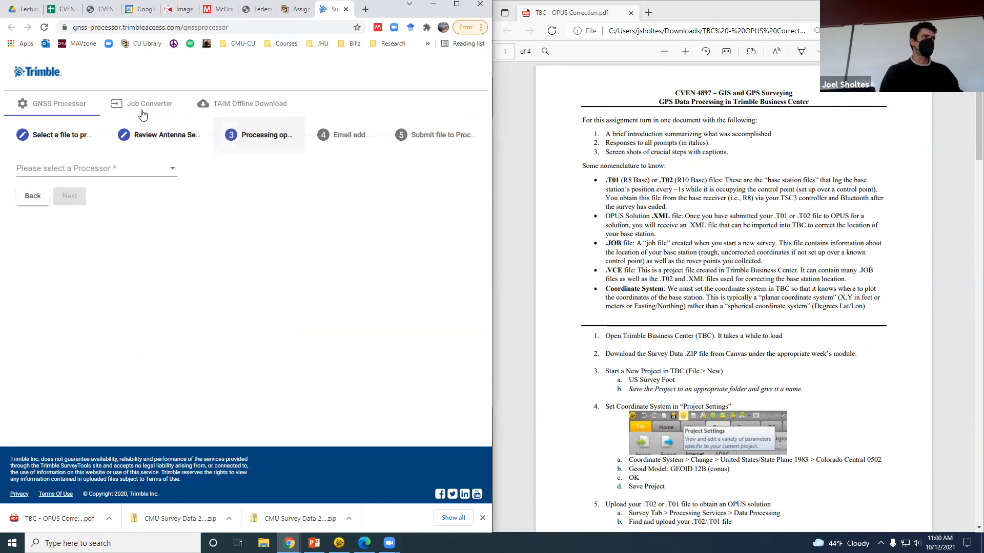
Choose OPUS as the processor, enter the results e-mail address, and submit 82952450.T01
{"action": "left_click", "coordinate": [162, 176]}
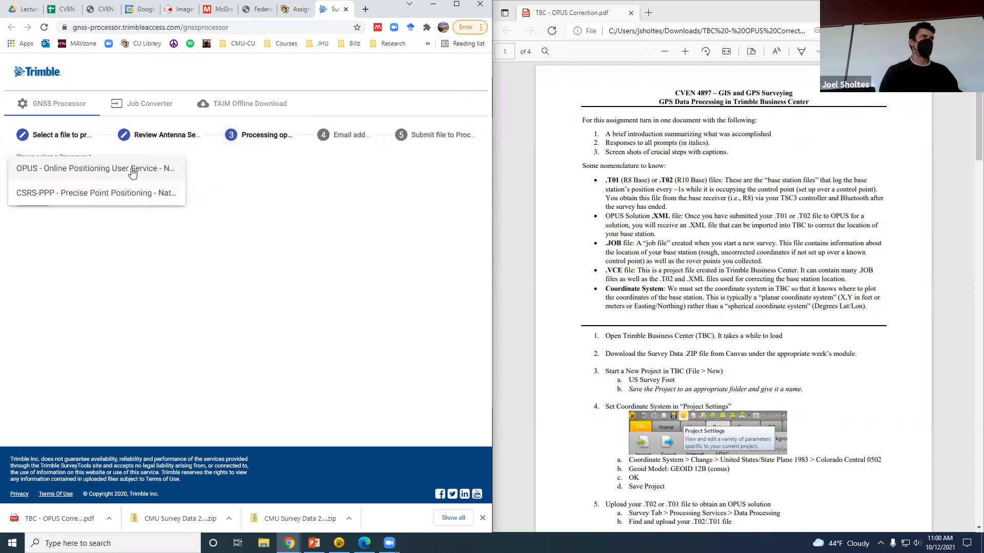
{"action": "left_click", "coordinate": [151, 173]}
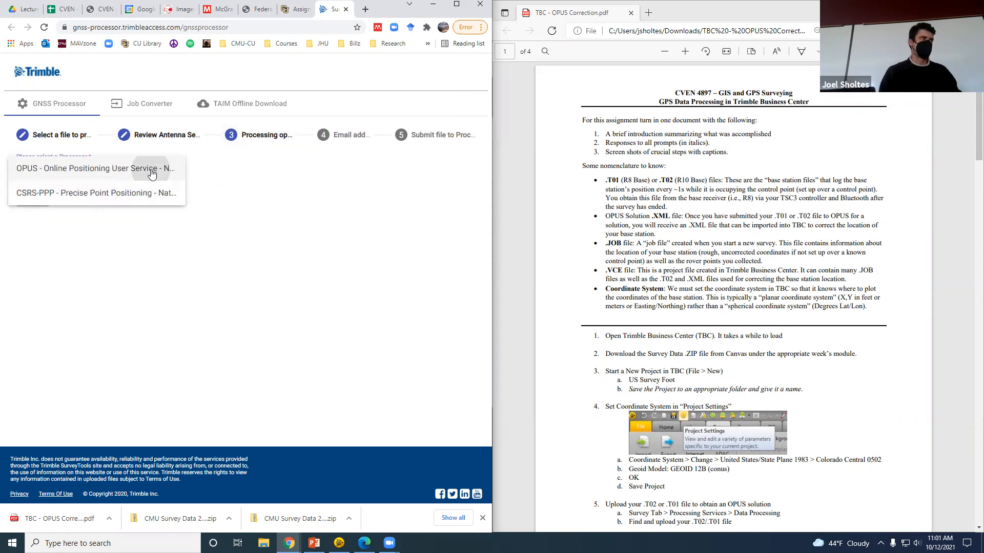
{"action": "left_click", "coordinate": [77, 199]}
{"action": "left_click", "coordinate": [141, 167]}
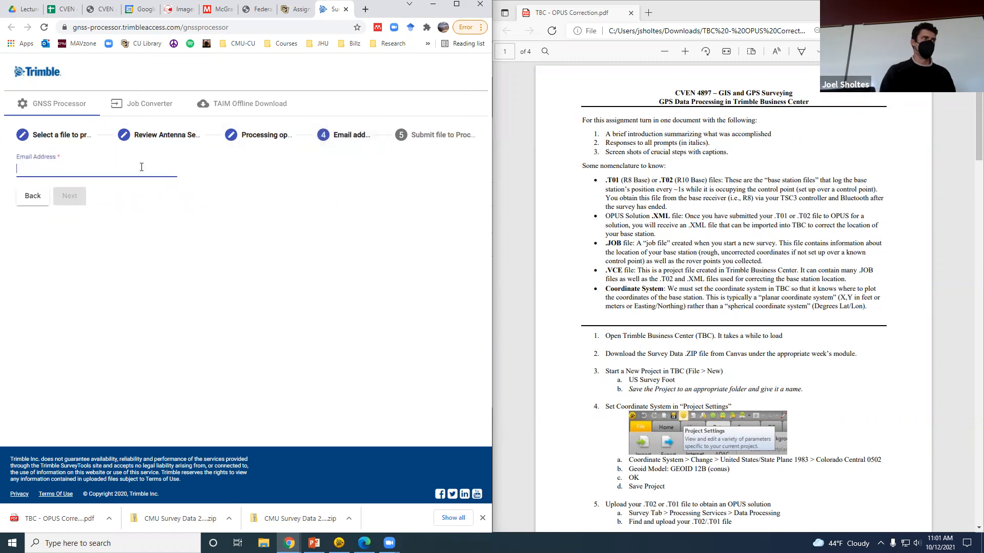
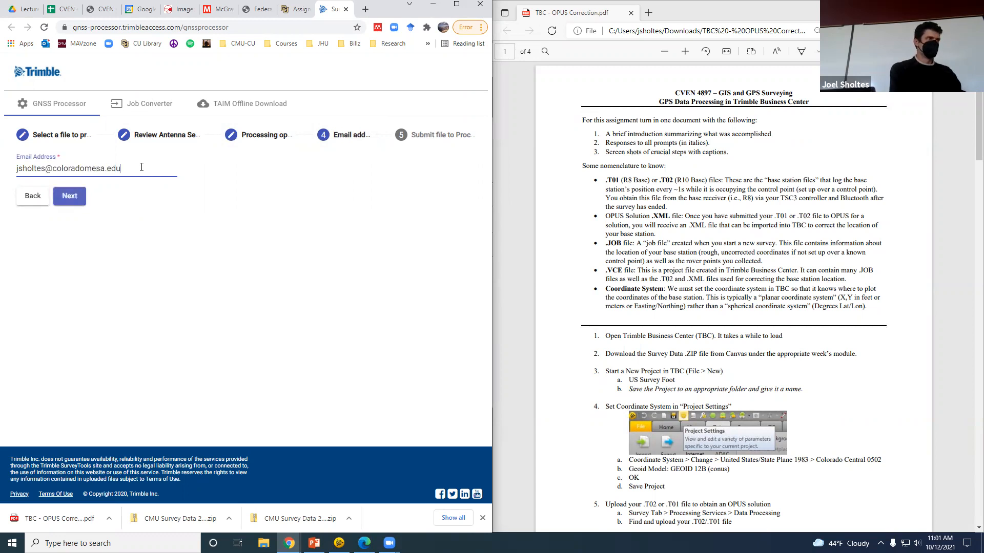
{"action": "left_click", "coordinate": [76, 196]}
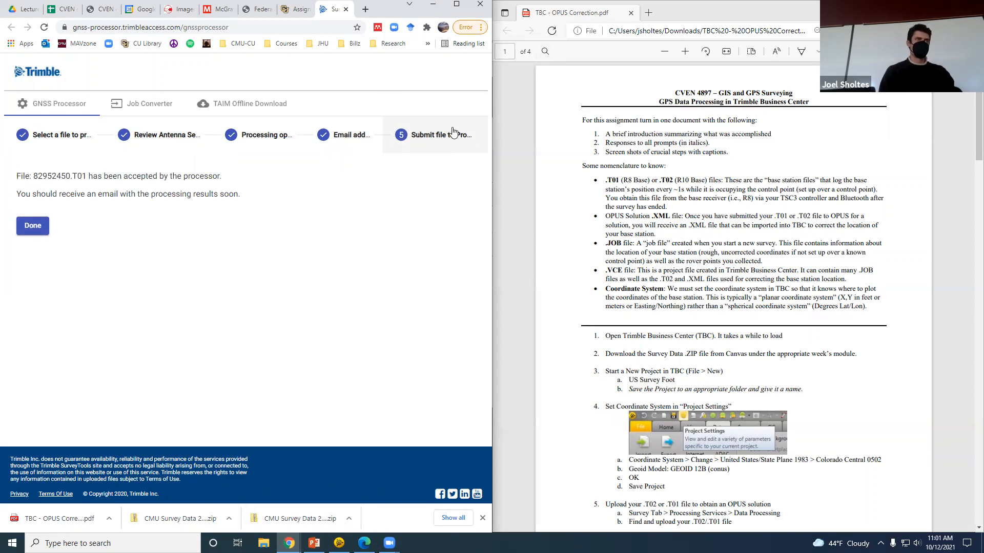
{"action": "left_click", "coordinate": [339, 543]}
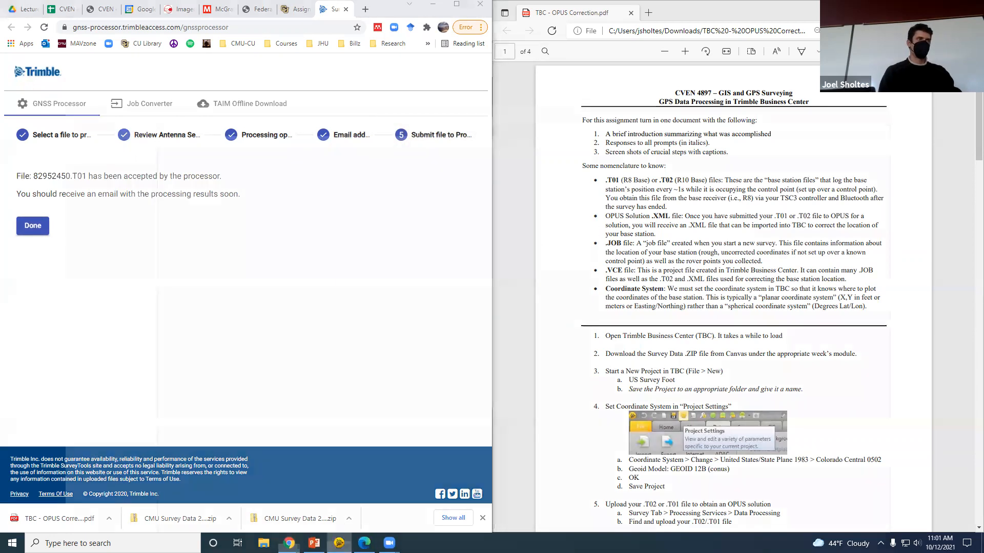
Create a new project from the US Survey Foot template
{"action": "left_click", "coordinate": [12, 21]}
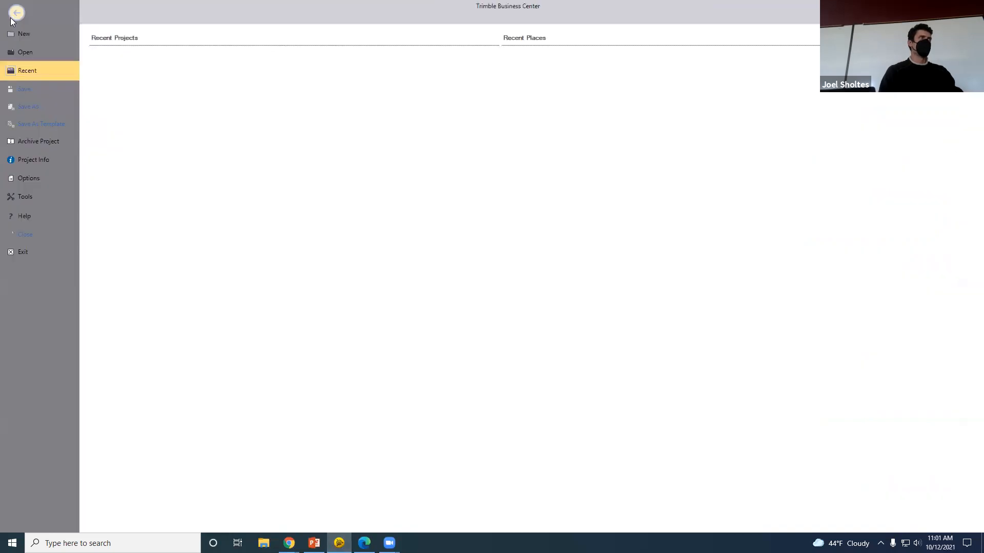
{"action": "left_click", "coordinate": [27, 33]}
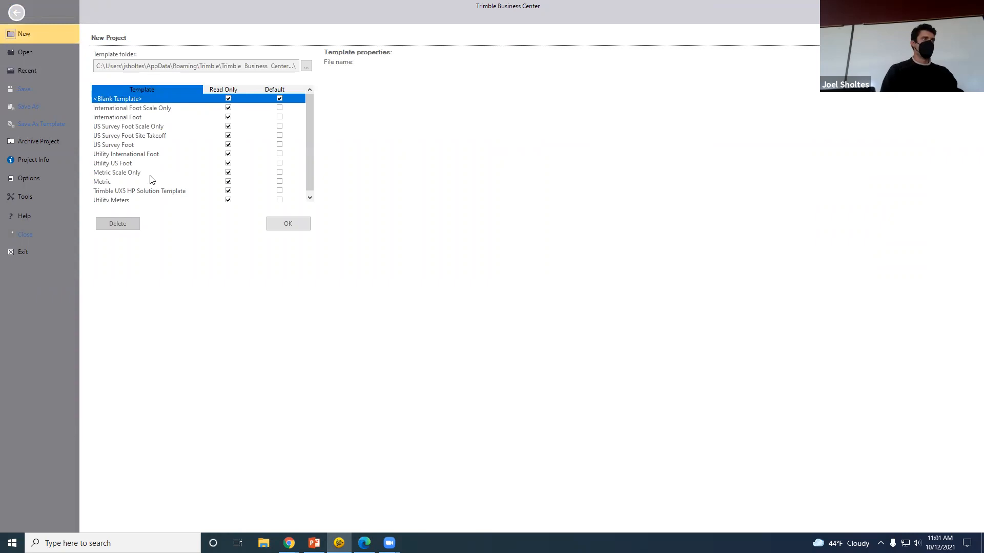
{"action": "left_click", "coordinate": [125, 147]}
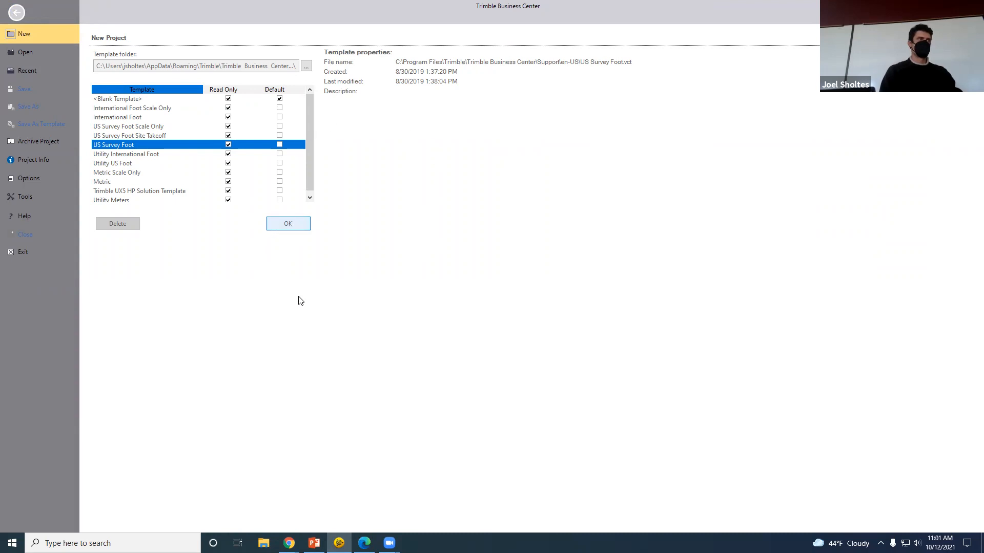
{"action": "left_click", "coordinate": [287, 225]}
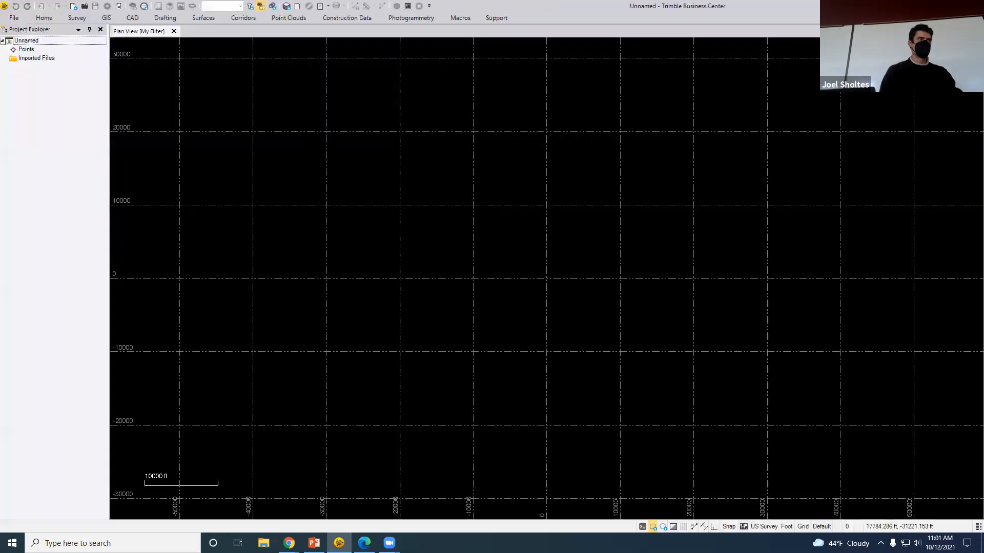
Browse the Survey and File menus, ending on the Home tab
{"action": "left_click", "coordinate": [77, 18]}
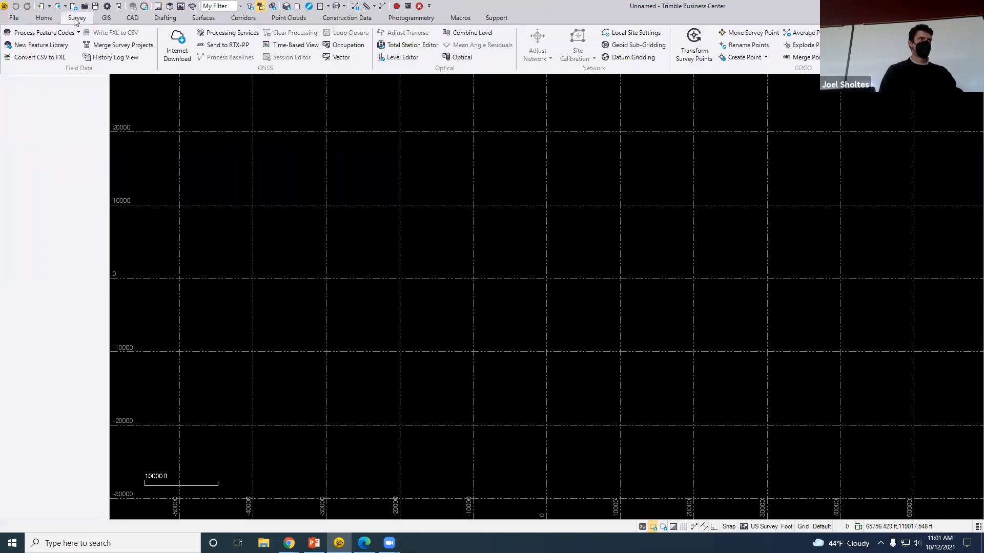
{"action": "left_click", "coordinate": [66, 184]}
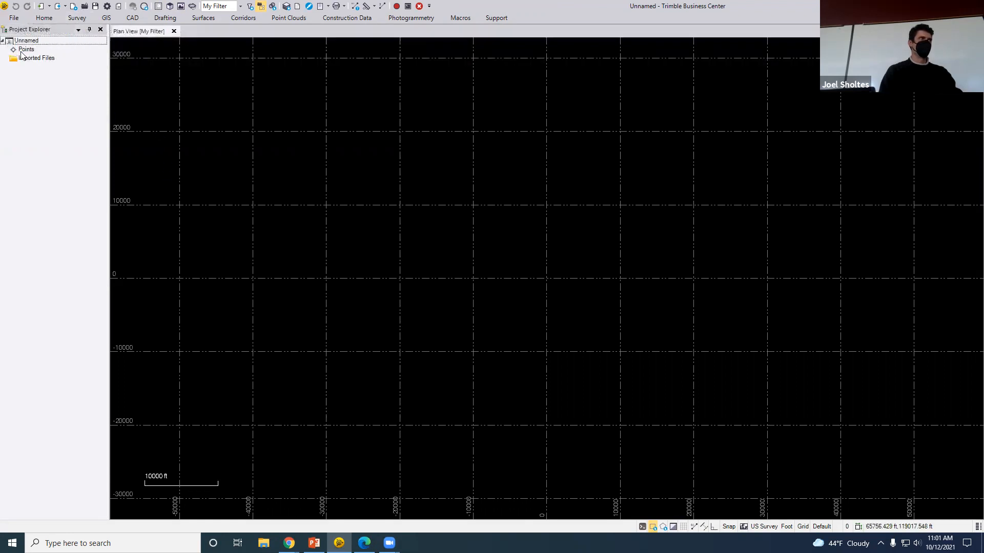
{"action": "left_click", "coordinate": [15, 19]}
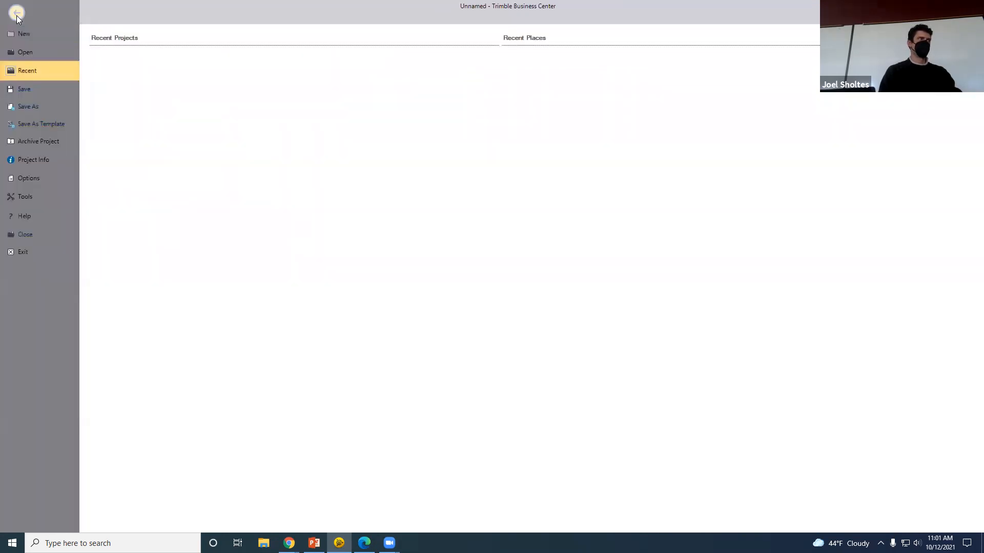
{"action": "left_click", "coordinate": [16, 14]}
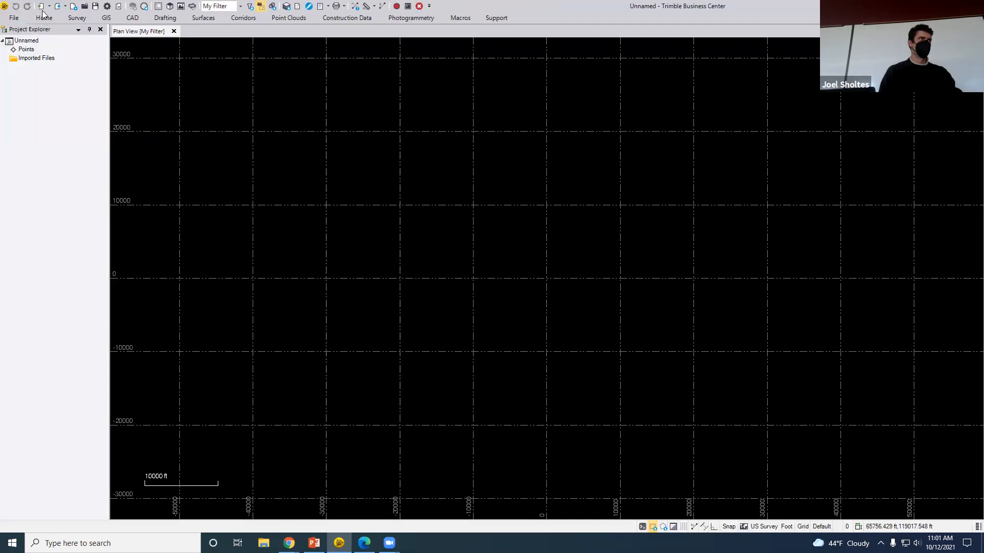
{"action": "left_click", "coordinate": [77, 19]}
{"action": "left_click", "coordinate": [53, 19]}
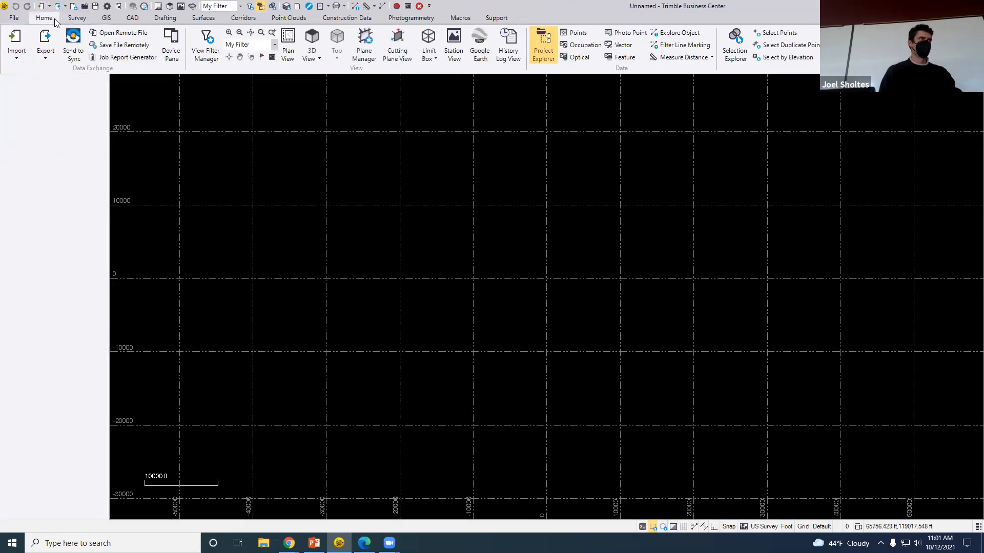
Import 20200901-cmu2.job, bringing in base 100 with vectors to points 2000–2008
{"action": "left_click", "coordinate": [19, 58]}
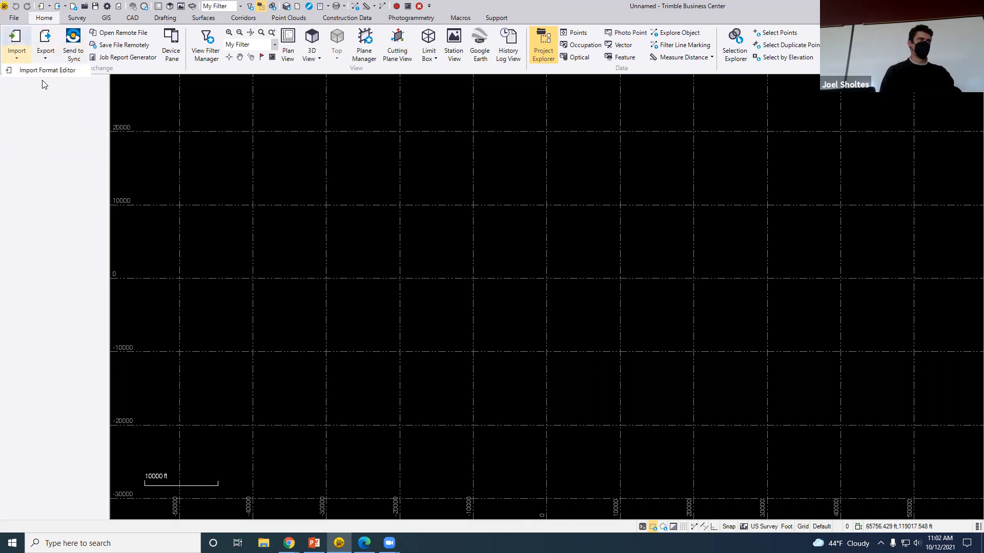
{"action": "left_click", "coordinate": [15, 40]}
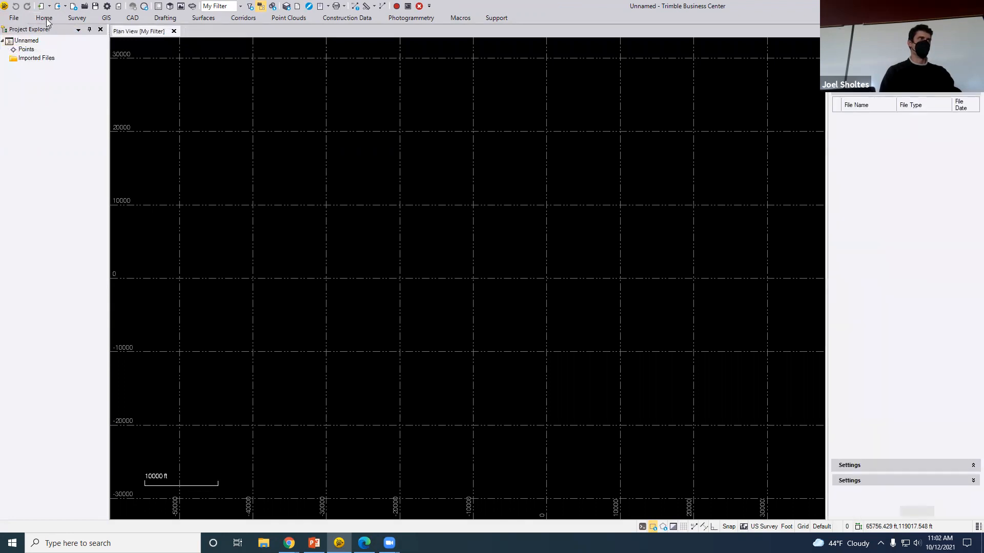
{"action": "left_click", "coordinate": [43, 19]}
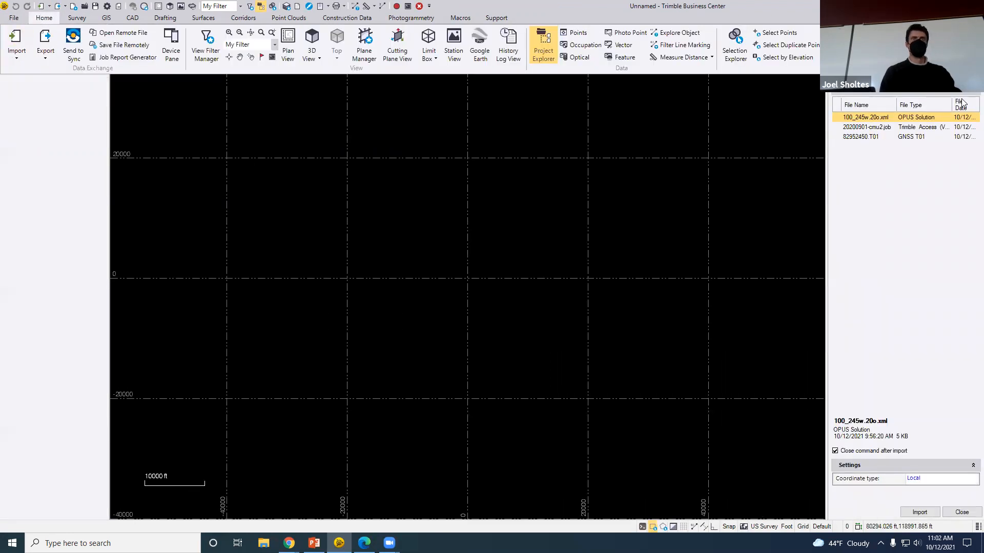
{"action": "left_click", "coordinate": [976, 68]}
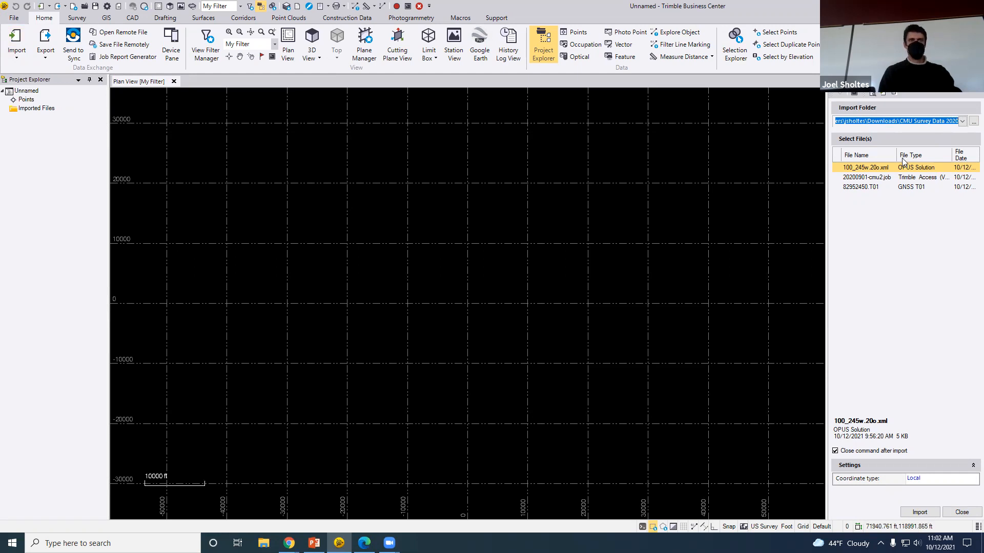
{"action": "left_click", "coordinate": [890, 177]}
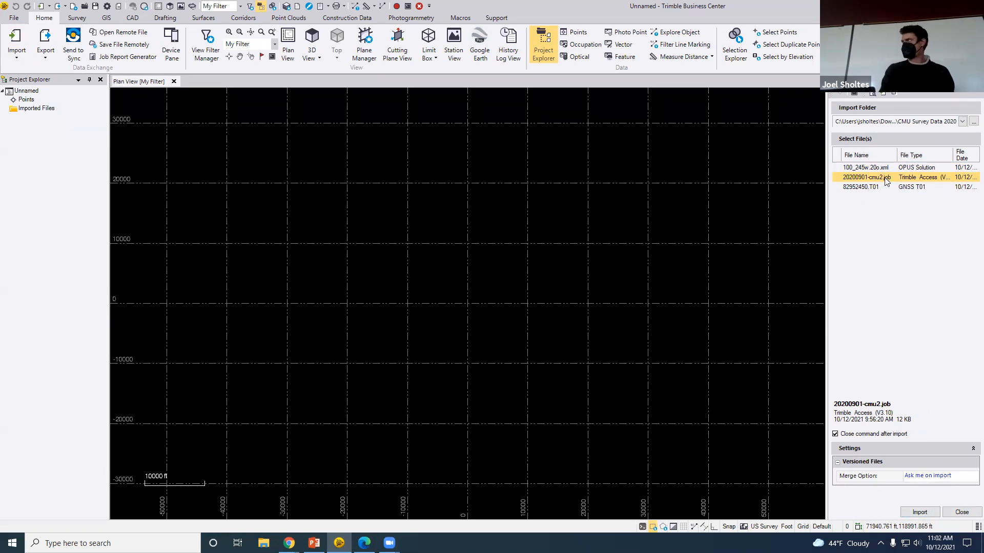
{"action": "left_click", "coordinate": [926, 513]}
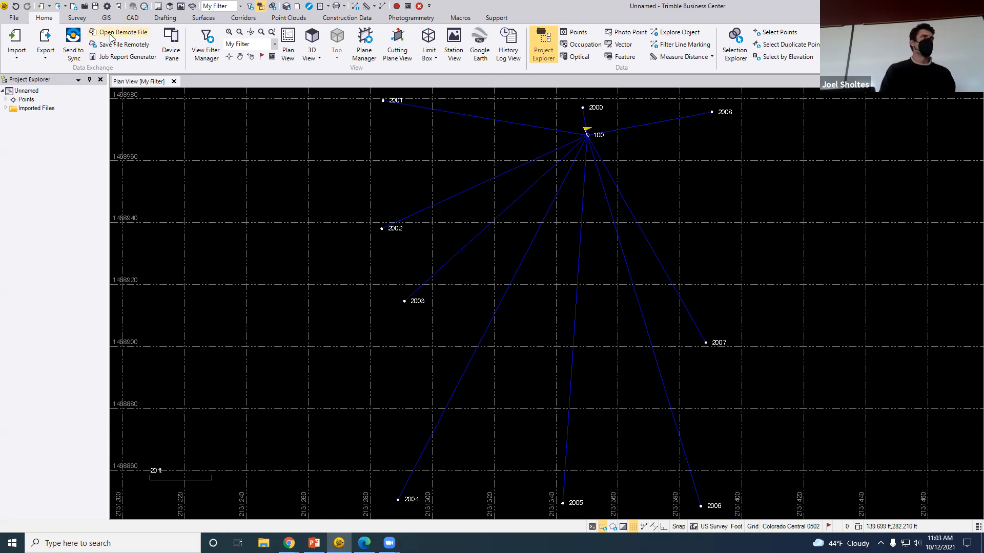
{"action": "left_click", "coordinate": [77, 19]}
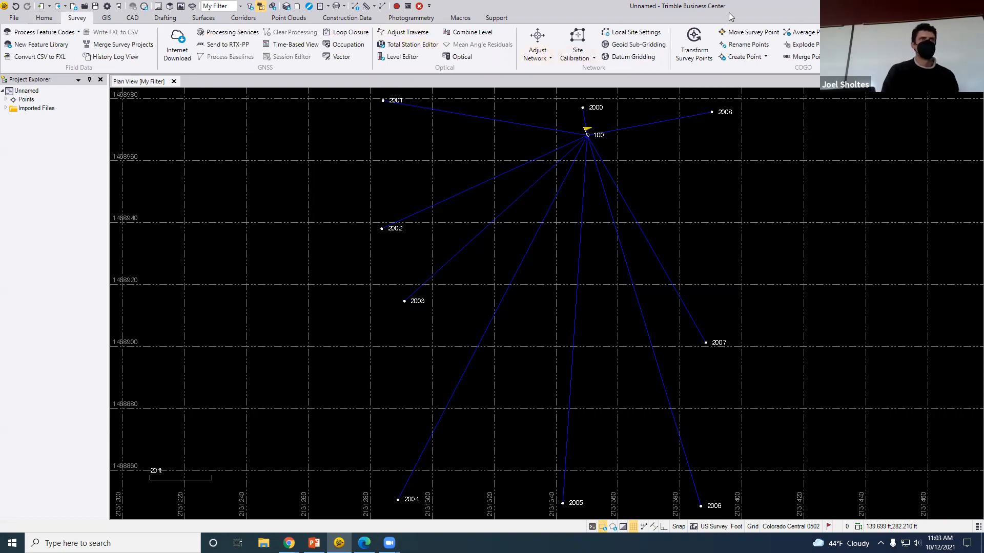
{"action": "left_click", "coordinate": [45, 18]}
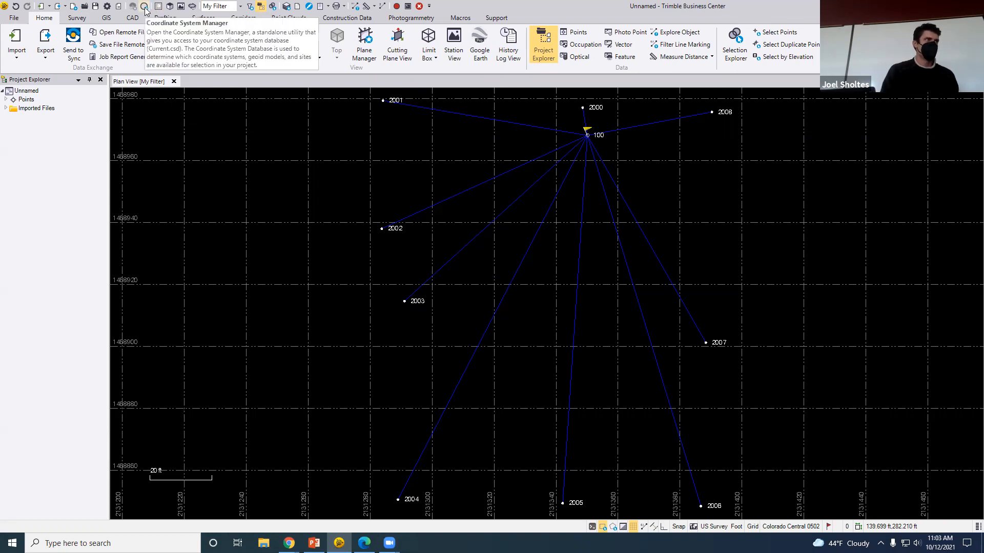
{"action": "left_click", "coordinate": [144, 9]}
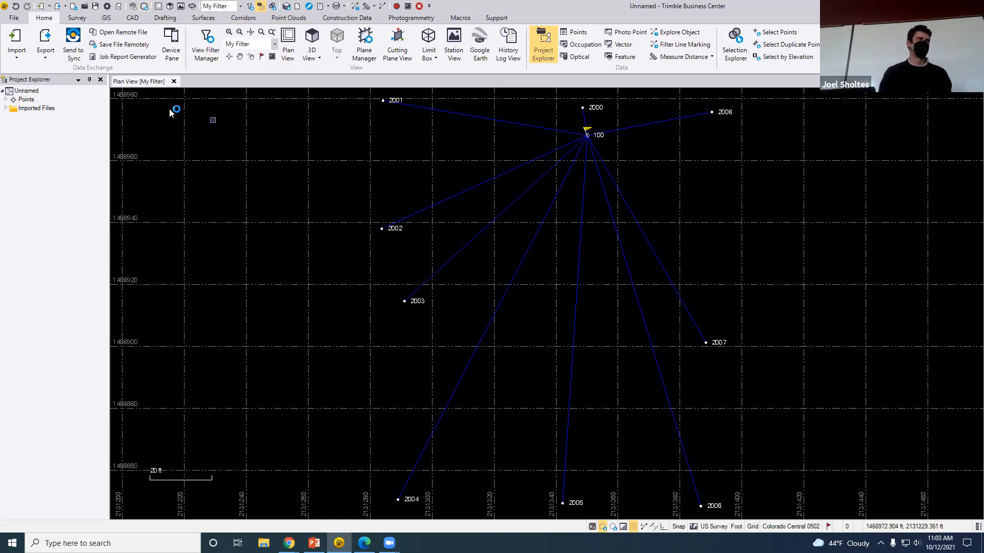
Open the Coordinate System Manager and expand Coordinate Systems into its country folders
{"action": "left_click", "coordinate": [144, 6]}
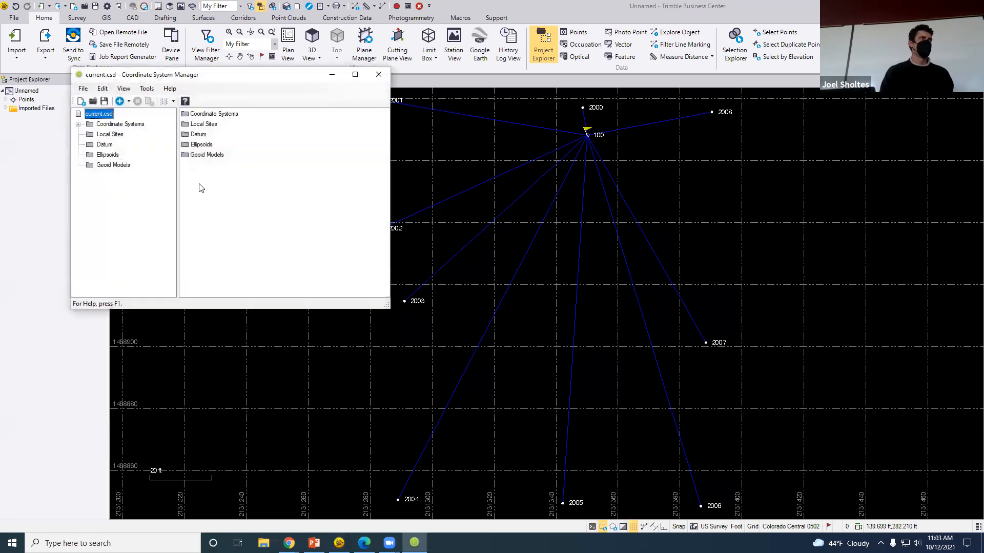
{"action": "left_click_drag", "start_coordinate": [203, 75], "coordinate": [411, 96]}
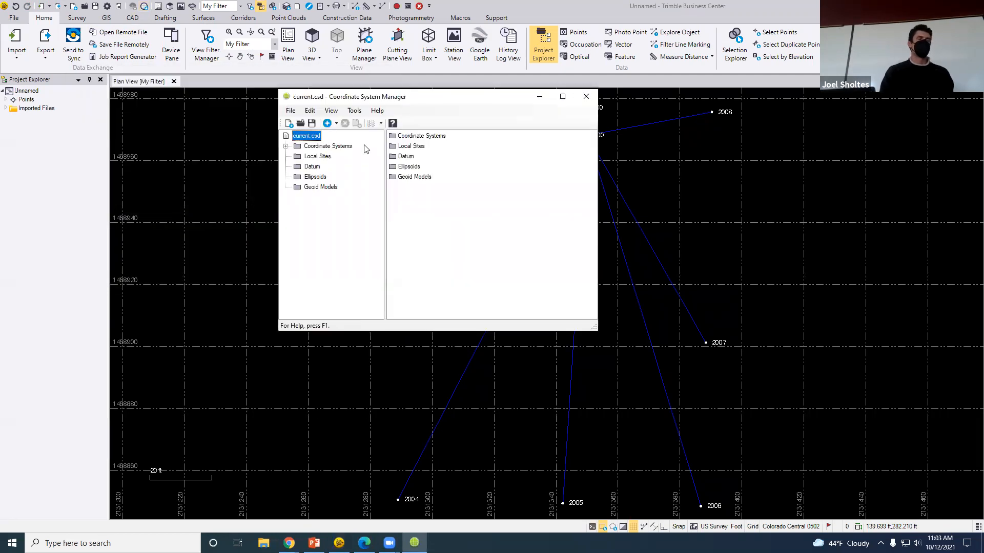
{"action": "left_click", "coordinate": [285, 146]}
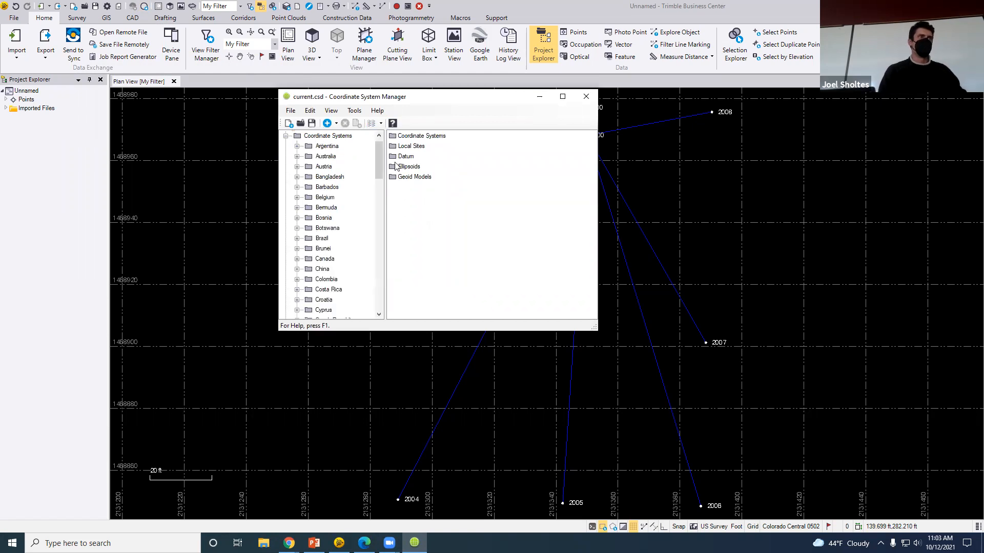
{"action": "left_click", "coordinate": [285, 136]}
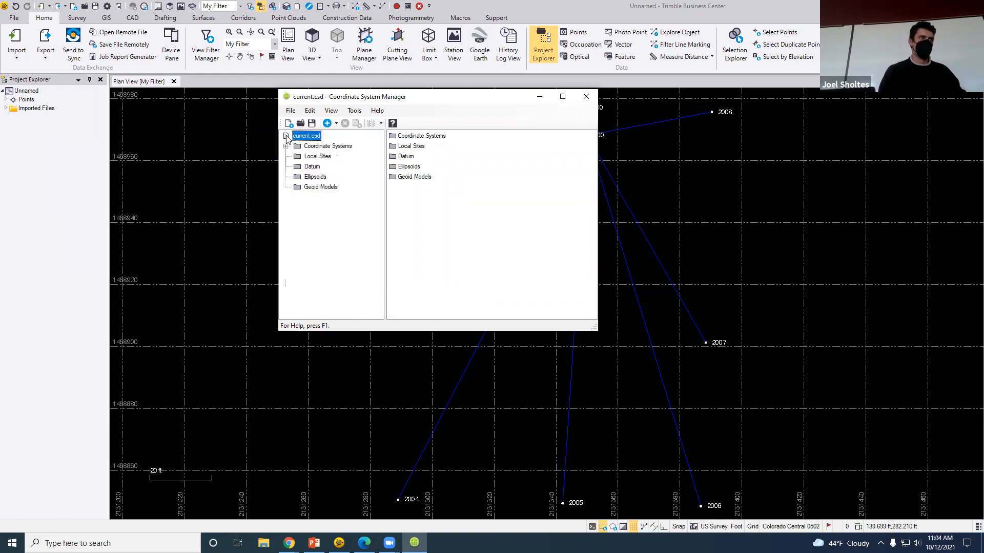
{"action": "left_click", "coordinate": [410, 211]}
{"action": "double_click", "coordinate": [432, 137]}
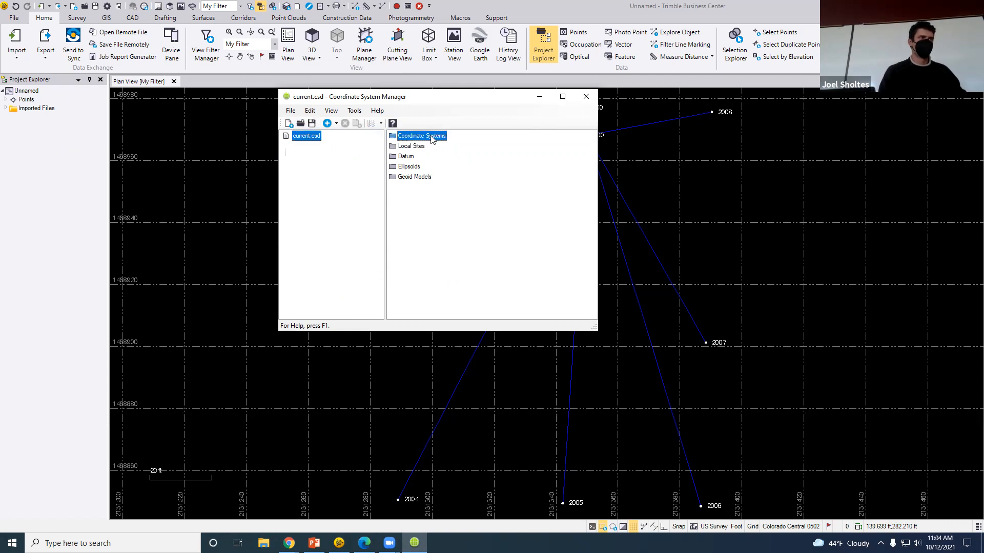
{"action": "left_click", "coordinate": [286, 147]}
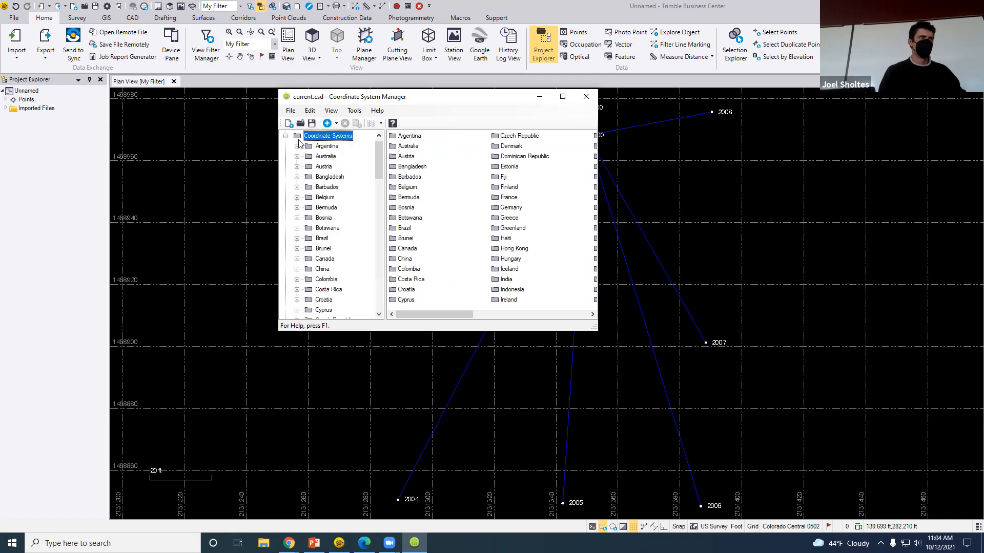
{"action": "left_click", "coordinate": [290, 111]}
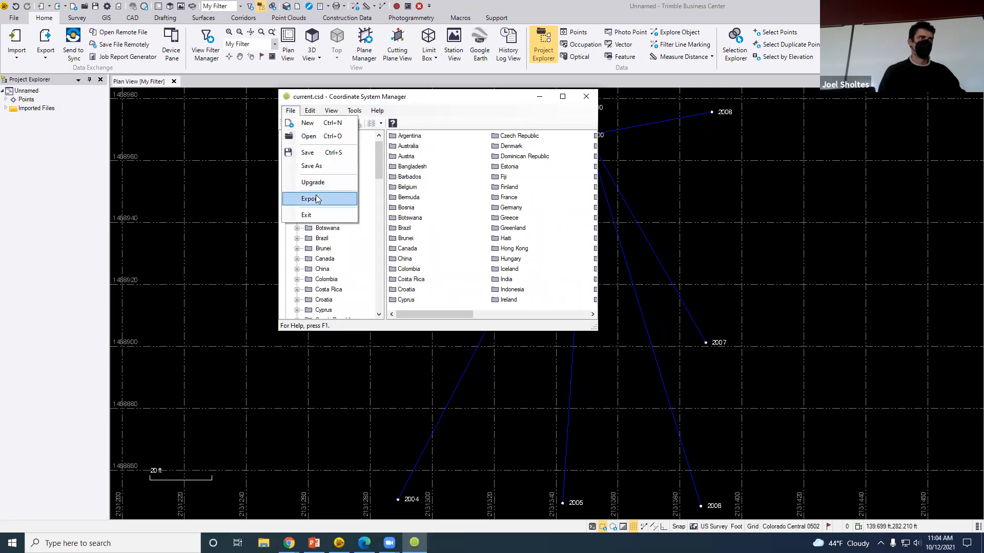
{"action": "left_click", "coordinate": [444, 103]}
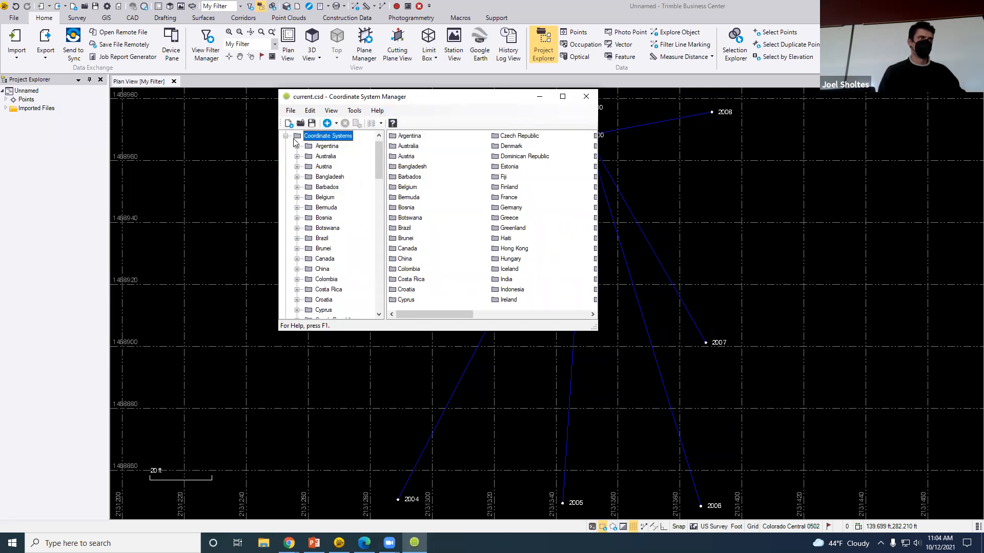
{"action": "left_click", "coordinate": [286, 136]}
Browse geoid models, ellipsoids, datums and local sites, view the help, then close the manager
{"action": "left_click", "coordinate": [316, 188]}
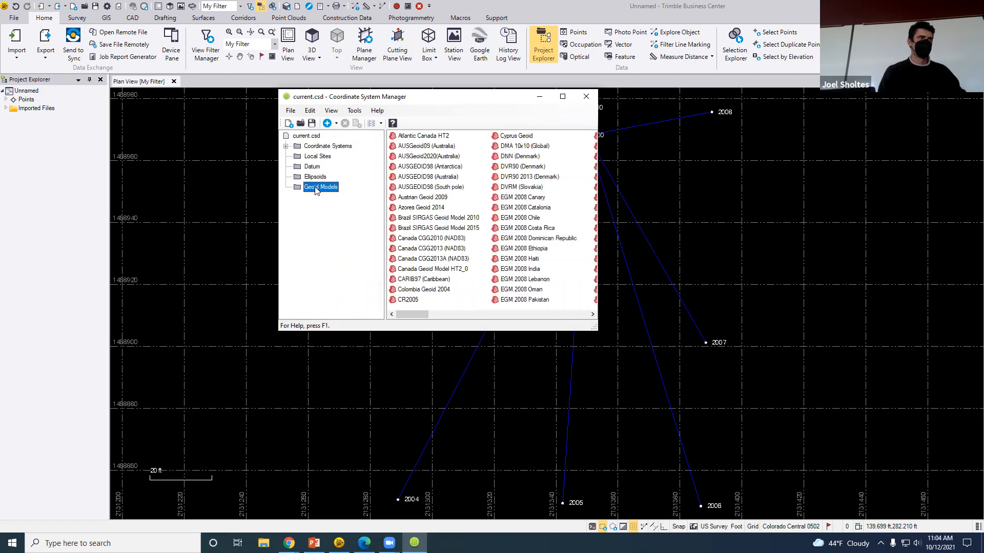
{"action": "left_click", "coordinate": [318, 177]}
{"action": "left_click", "coordinate": [315, 167]}
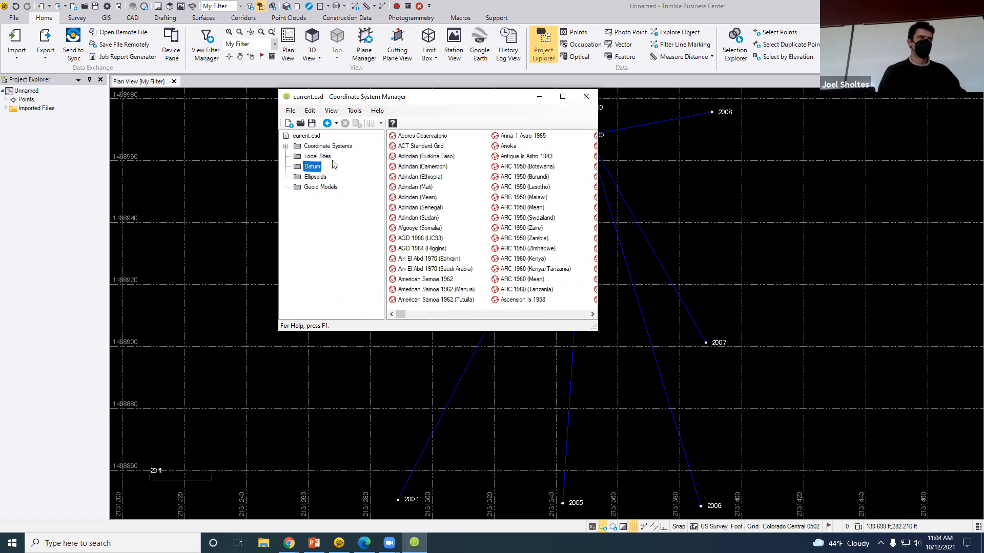
{"action": "left_click", "coordinate": [321, 156]}
{"action": "left_click", "coordinate": [326, 146]}
{"action": "left_click", "coordinate": [286, 146]}
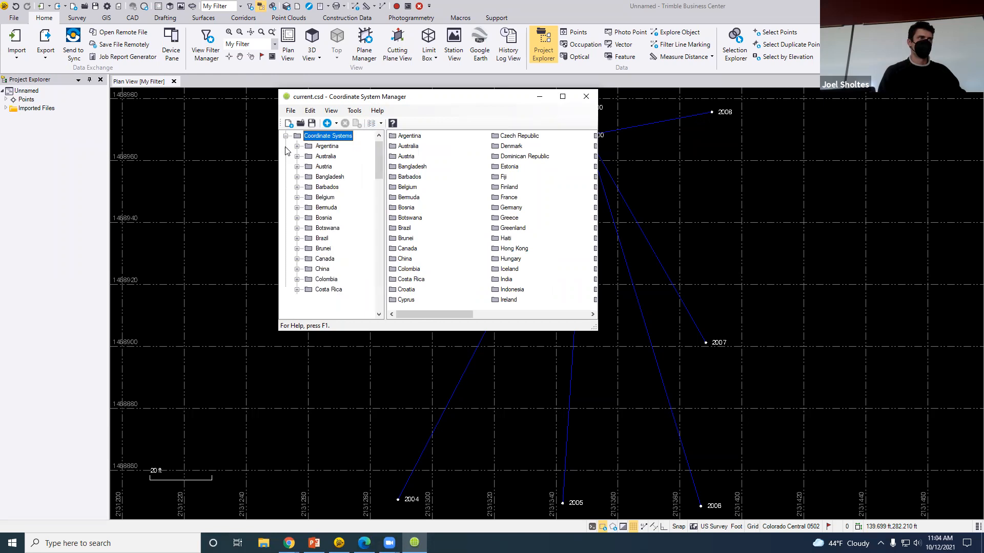
{"action": "left_click", "coordinate": [336, 124]}
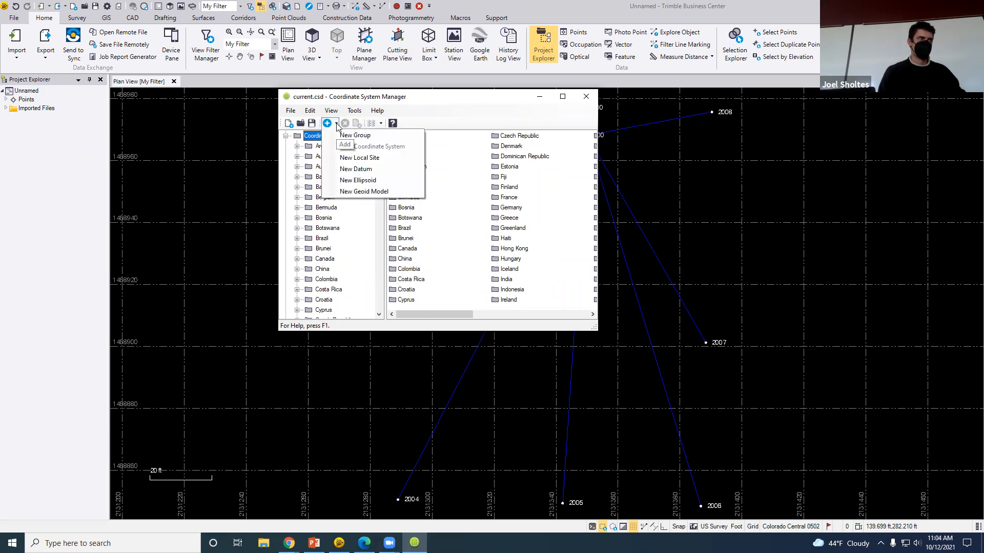
{"action": "left_click", "coordinate": [393, 122]}
{"action": "left_click", "coordinate": [394, 123]}
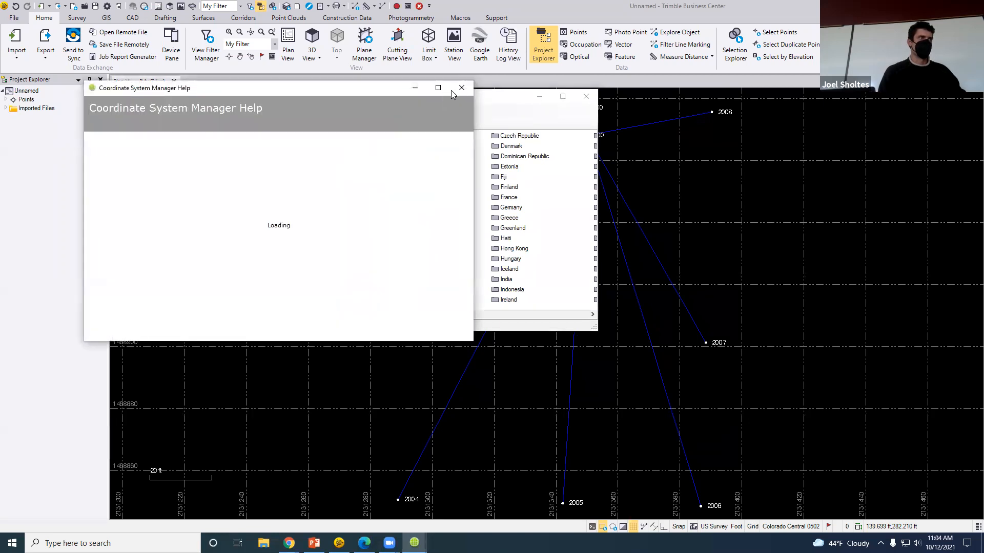
{"action": "left_click", "coordinate": [461, 88]}
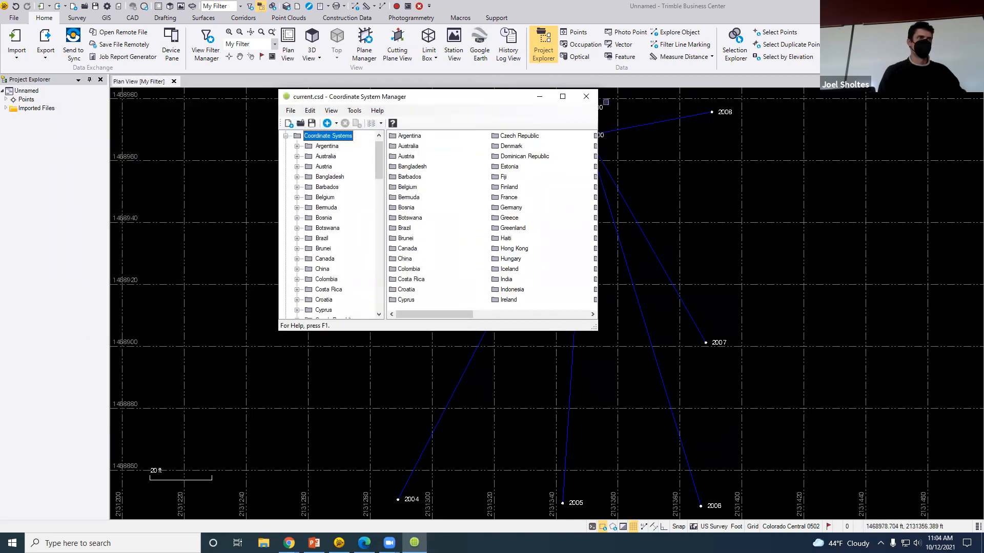
{"action": "left_click", "coordinate": [586, 97]}
{"action": "left_click", "coordinate": [6, 99]}
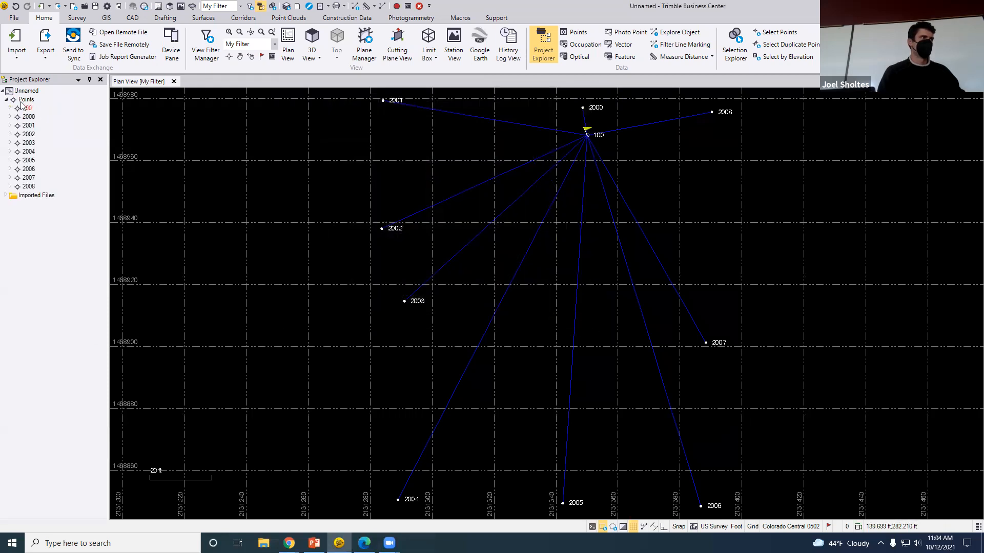
{"action": "right_click", "coordinate": [30, 101]}
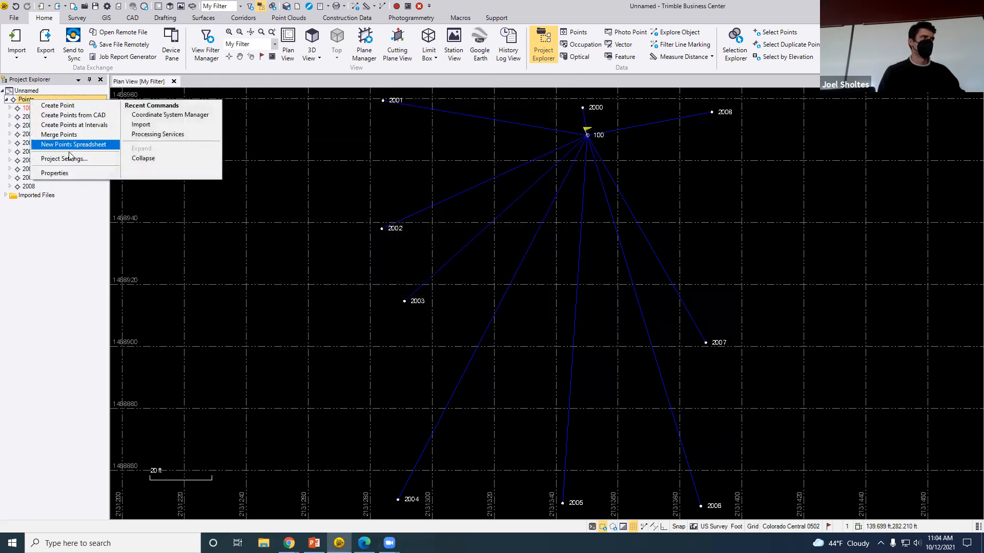
{"action": "left_click", "coordinate": [96, 159]}
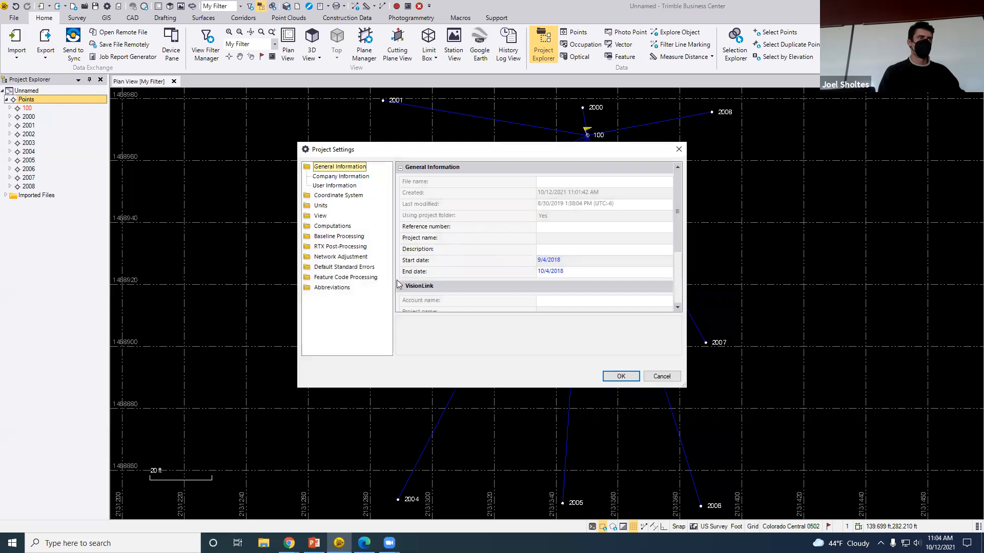
{"action": "left_click", "coordinate": [661, 377]}
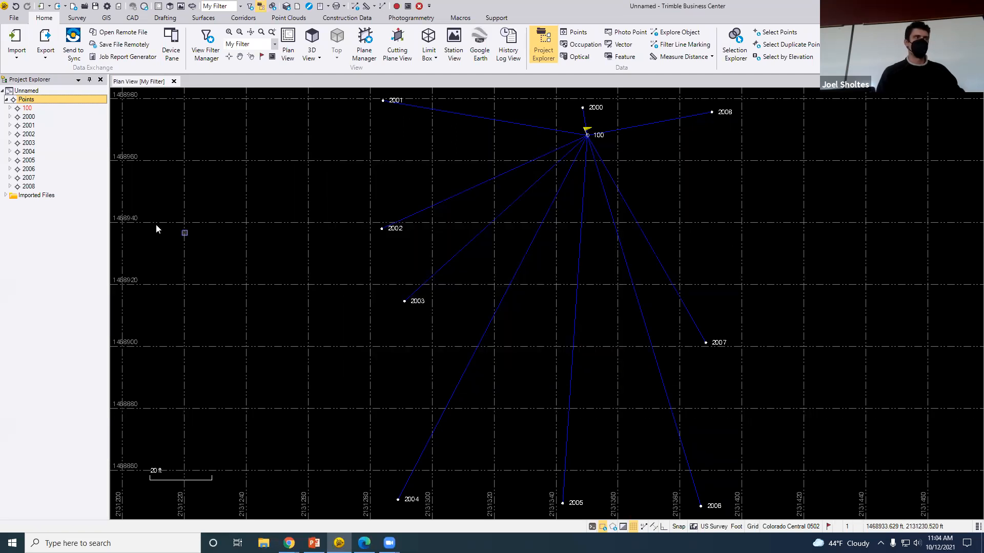
{"action": "left_click", "coordinate": [17, 16]}
Save the project under the name CMU2020
{"action": "left_click", "coordinate": [30, 106]}
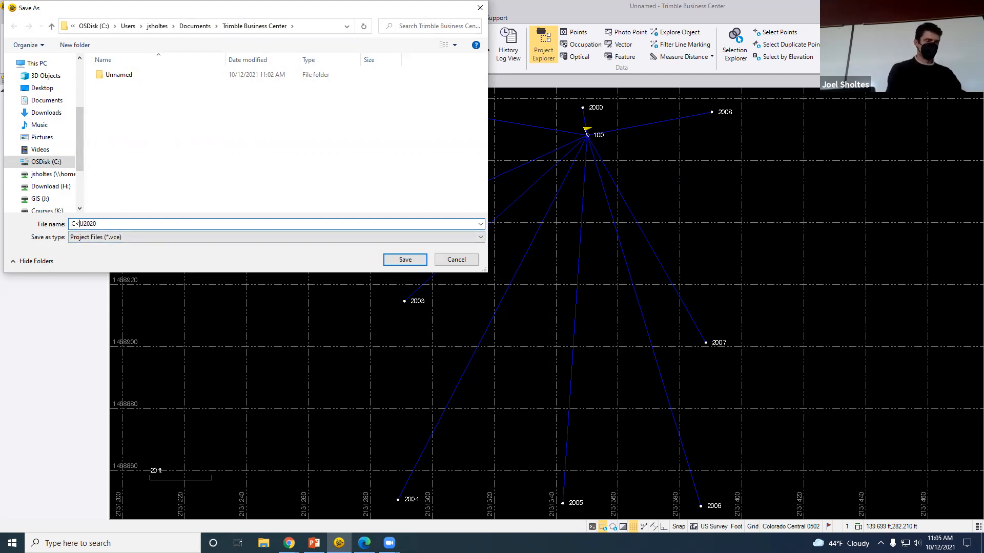
{"action": "type", "text": "M"}
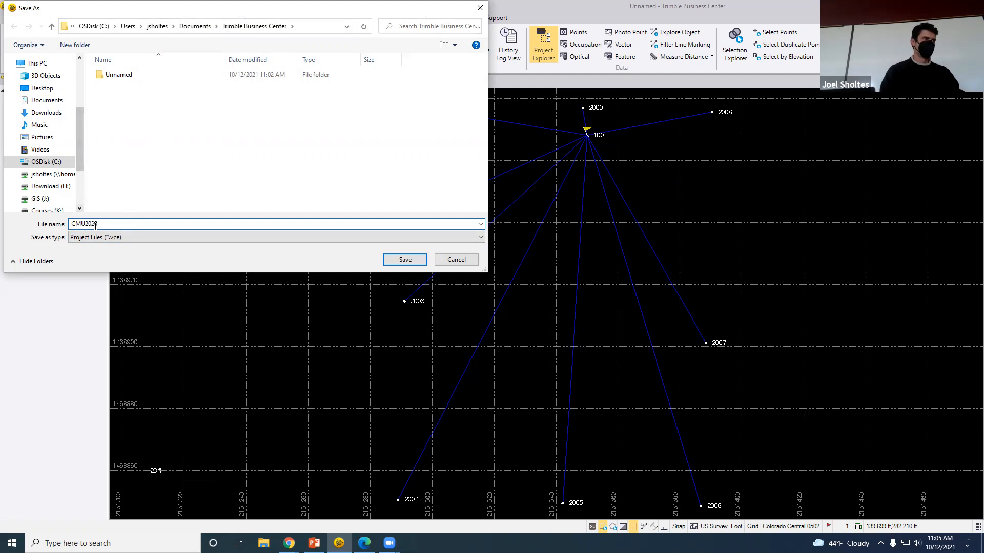
{"action": "left_click", "coordinate": [405, 260]}
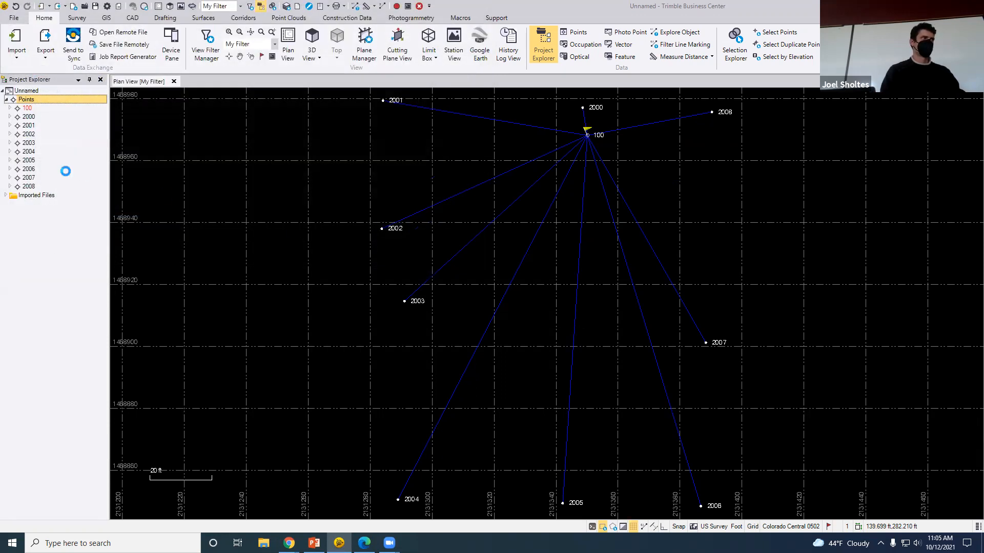
Briefly view the Points collection's properties, then close them
{"action": "right_click", "coordinate": [30, 104]}
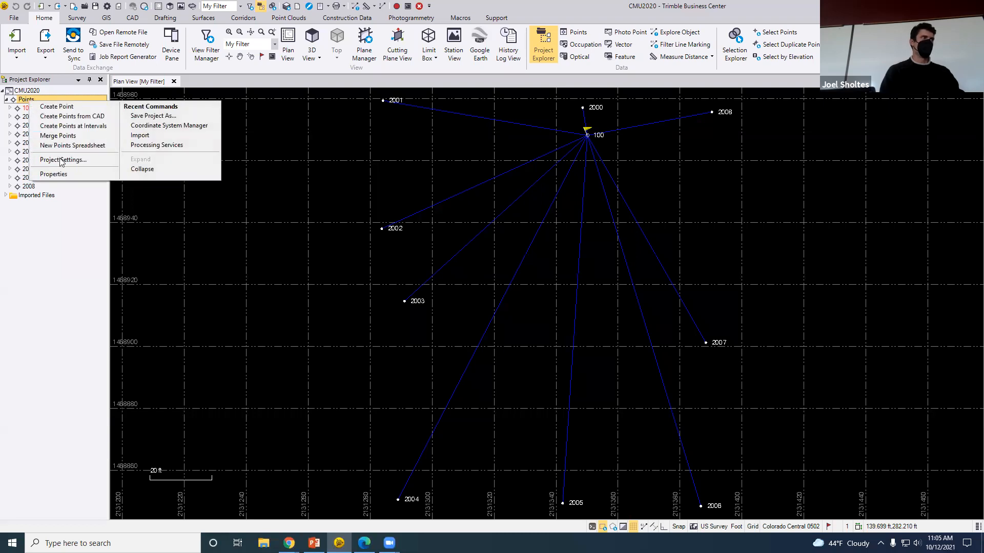
{"action": "left_click", "coordinate": [64, 175]}
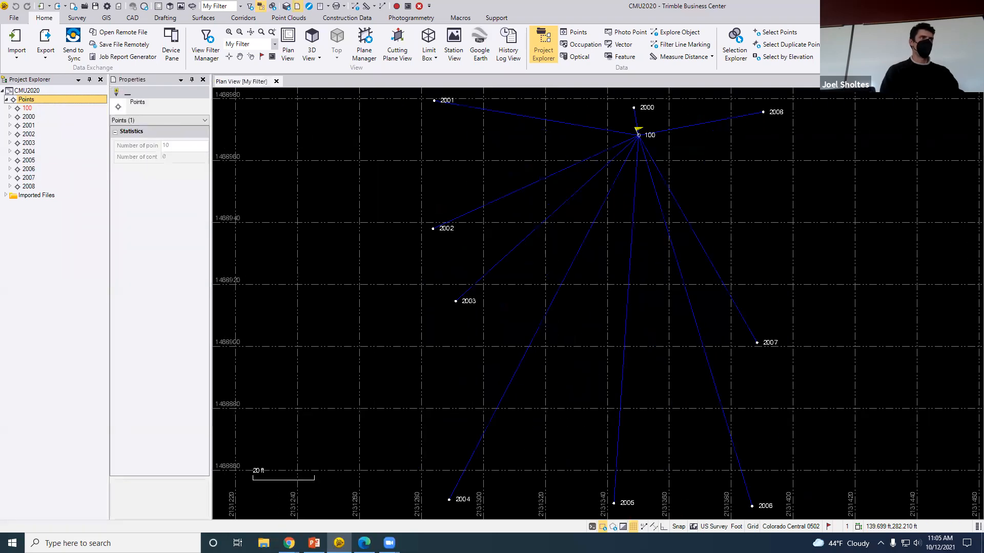
{"action": "left_click", "coordinate": [203, 79]}
{"action": "right_click", "coordinate": [37, 97]}
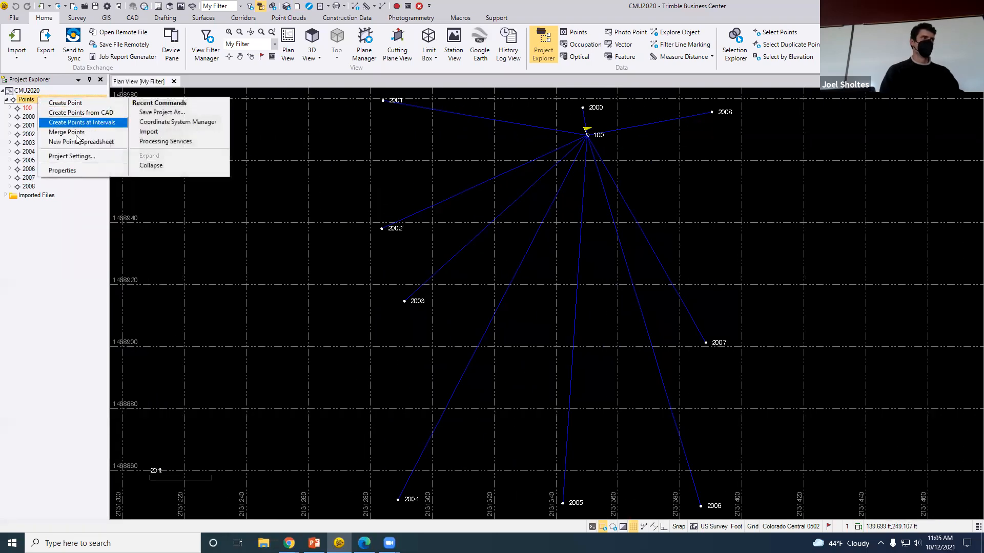
Confirm the Colorado Central 0502, NAD 1983 and GEOID12B coordinate system in Project Settings
{"action": "left_click", "coordinate": [93, 158]}
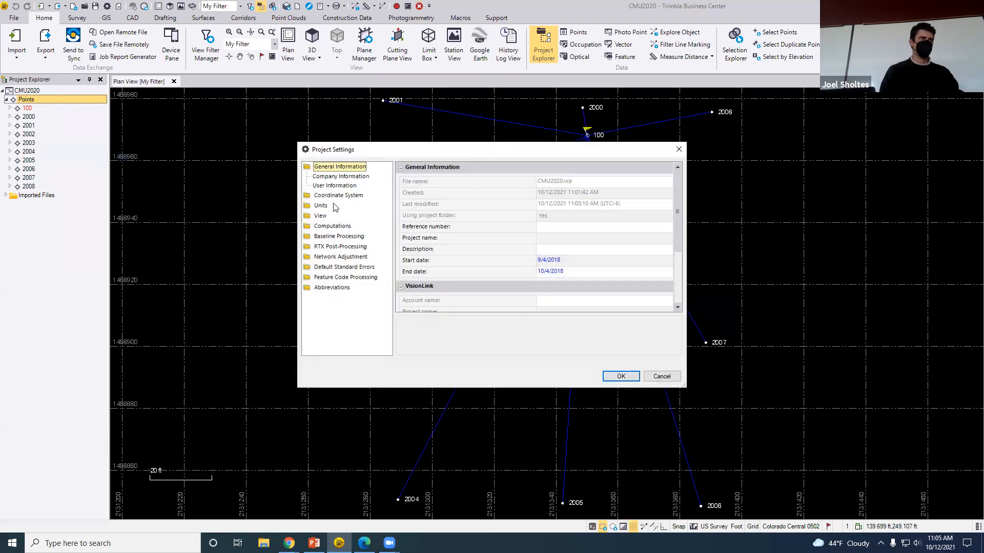
{"action": "left_click", "coordinate": [336, 195]}
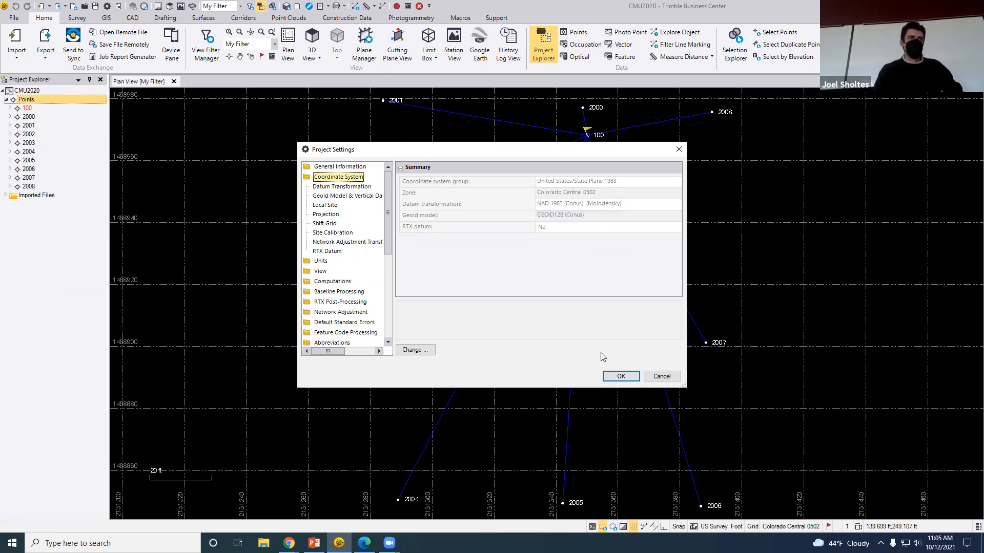
{"action": "left_click", "coordinate": [620, 376]}
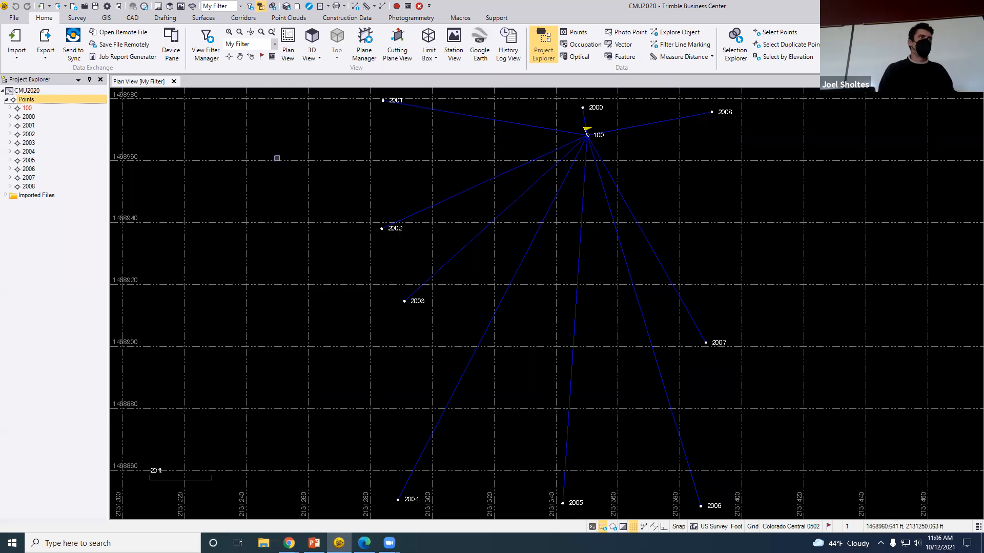
Import the OPUS solution file 100_245w.20o.xml and zoom in near point 100
{"action": "left_click", "coordinate": [14, 36]}
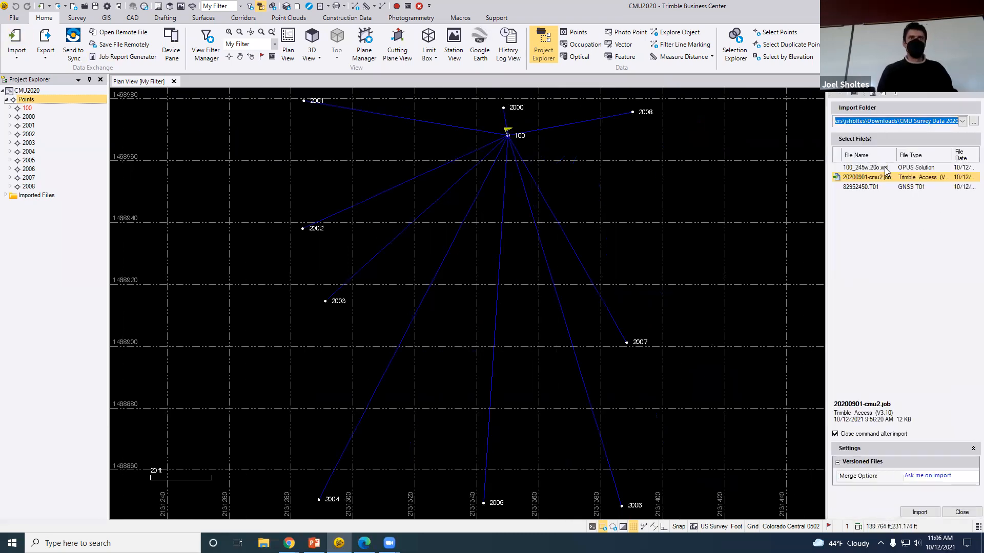
{"action": "left_click", "coordinate": [886, 169]}
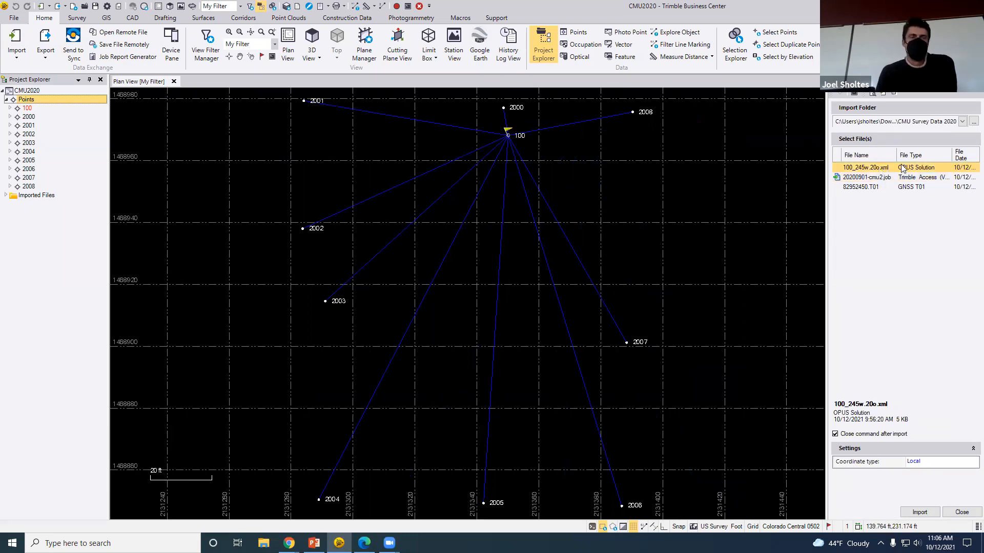
{"action": "left_click", "coordinate": [914, 513]}
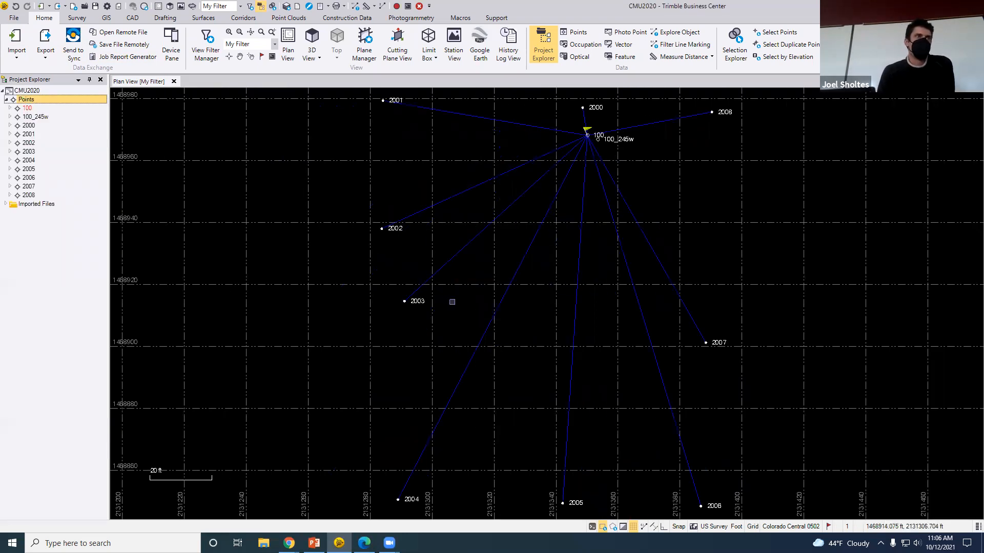
{"action": "scroll", "coordinate": [587, 134], "scroll_direction": "up", "scroll_amount": 1}
{"action": "scroll", "coordinate": [592, 127], "scroll_direction": "up", "scroll_amount": 3}
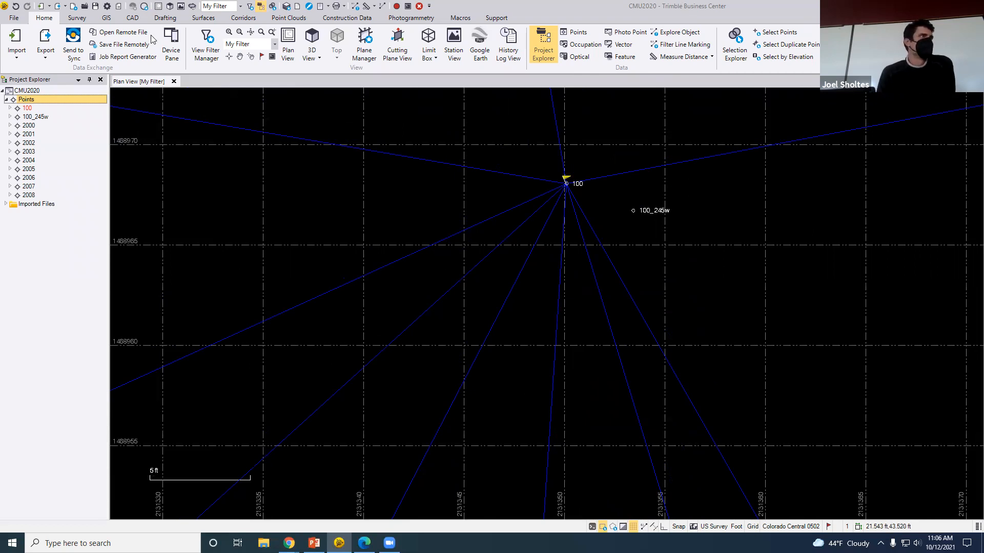
Inspect point 100, then snap the project window to the left half of the screen
{"action": "left_click", "coordinate": [78, 18]}
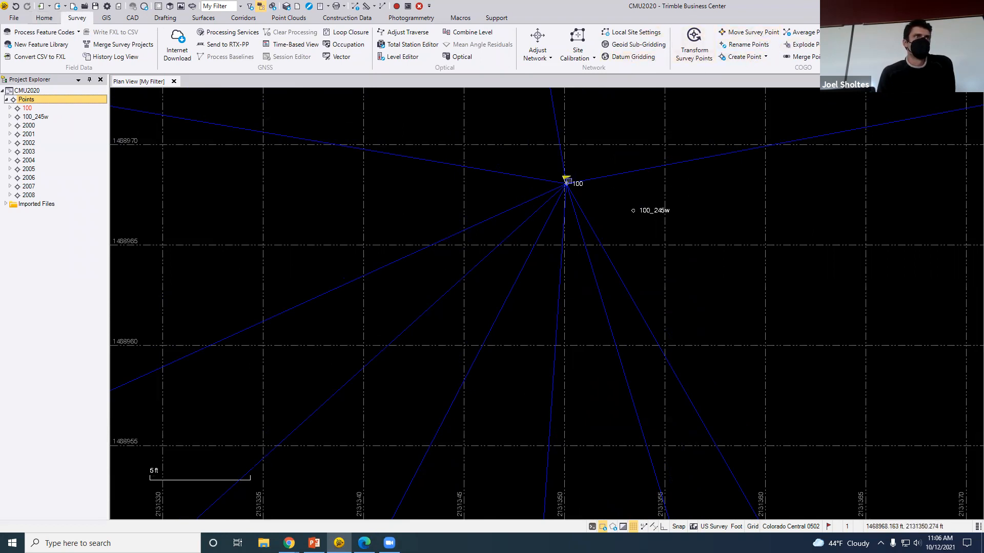
{"action": "right_click", "coordinate": [567, 183]}
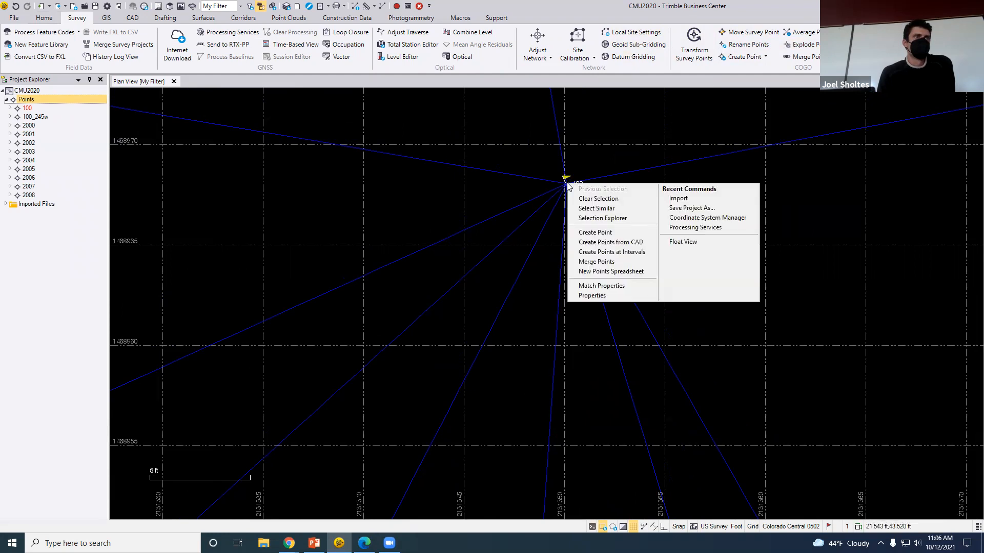
{"action": "left_click", "coordinate": [685, 78]}
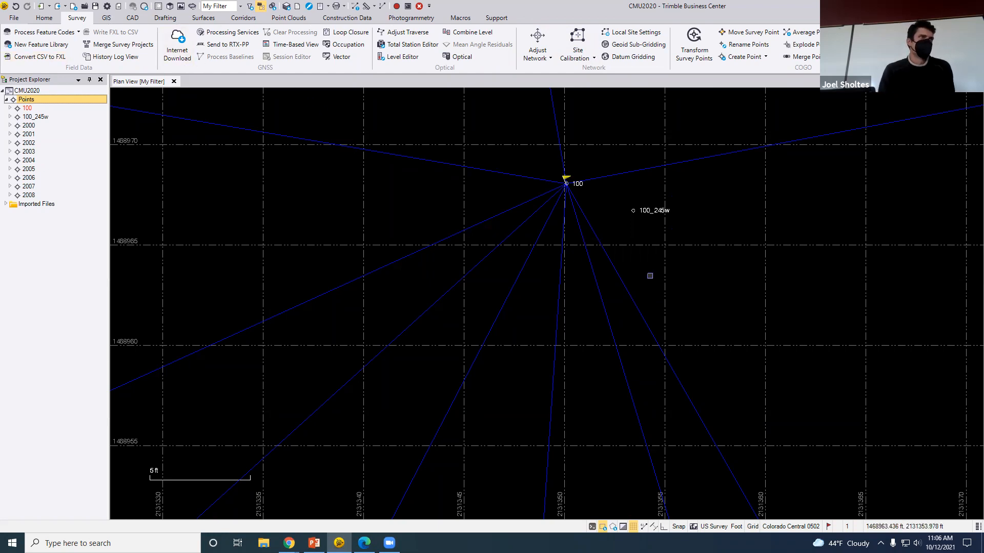
{"action": "key", "text": "super+Left"}
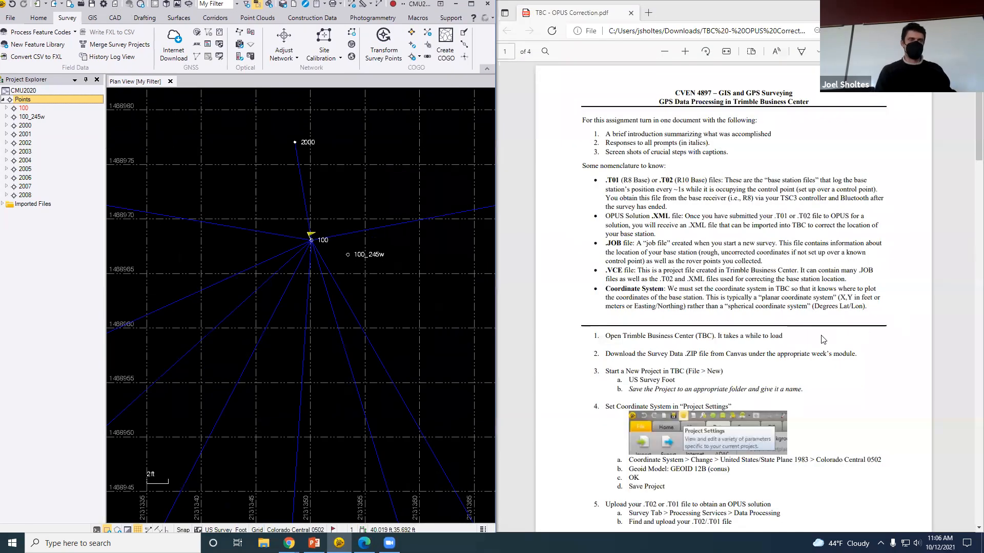
Read through the TBC - OPUS Correction.pdf instructions in Edge
{"action": "left_click", "coordinate": [822, 339]}
{"action": "scroll", "coordinate": [733, 334], "scroll_direction": "down", "scroll_amount": 10}
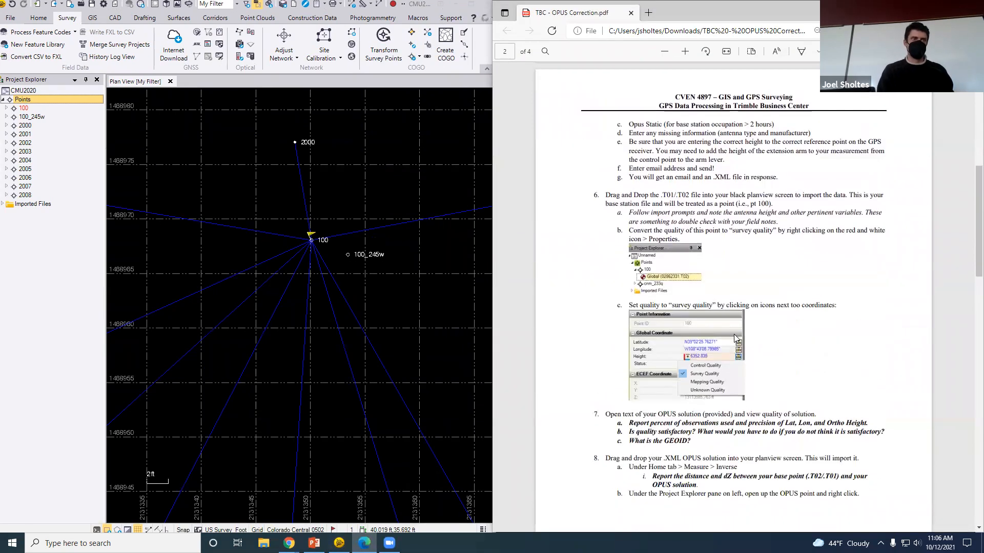
{"action": "scroll", "coordinate": [740, 327], "scroll_direction": "down", "scroll_amount": 8}
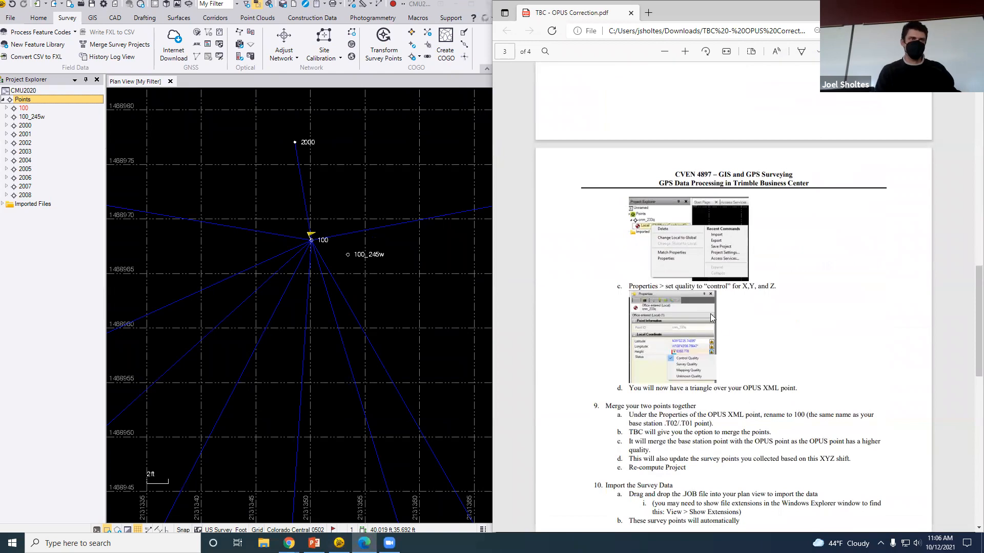
{"action": "scroll", "coordinate": [743, 367], "scroll_direction": "down", "scroll_amount": 3}
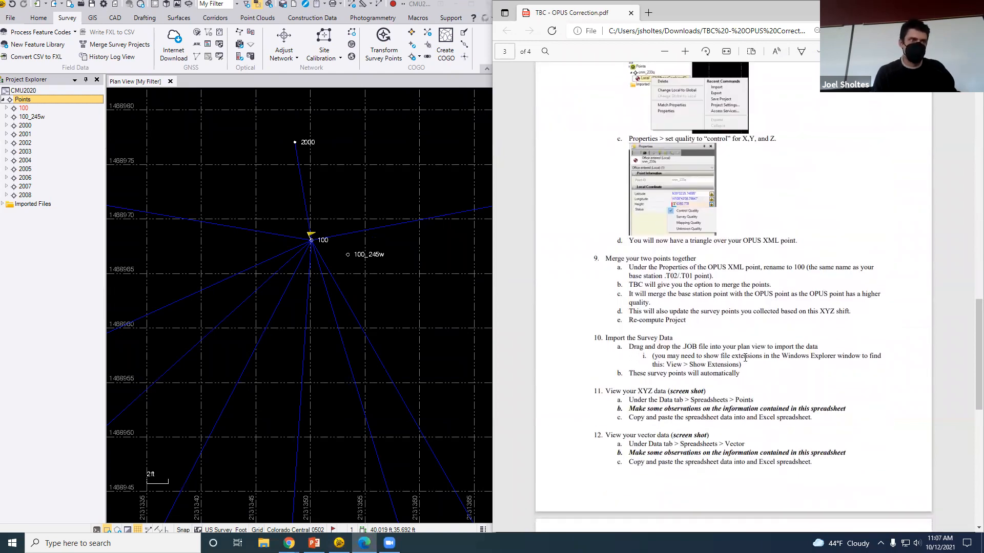
{"action": "scroll", "coordinate": [745, 358], "scroll_direction": "down", "scroll_amount": 7}
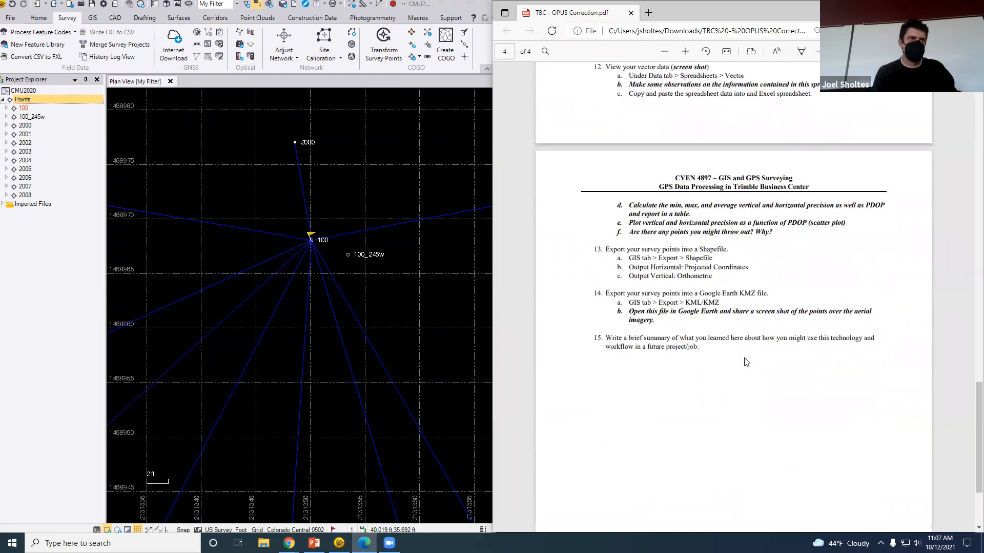
{"action": "scroll", "coordinate": [666, 323], "scroll_direction": "up", "scroll_amount": 6}
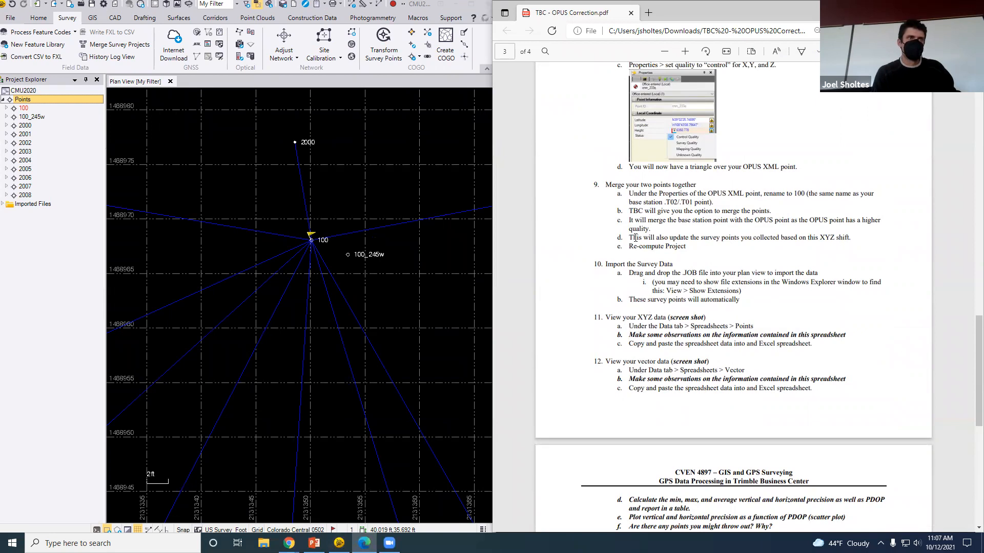
{"action": "scroll", "coordinate": [642, 251], "scroll_direction": "up", "scroll_amount": 7}
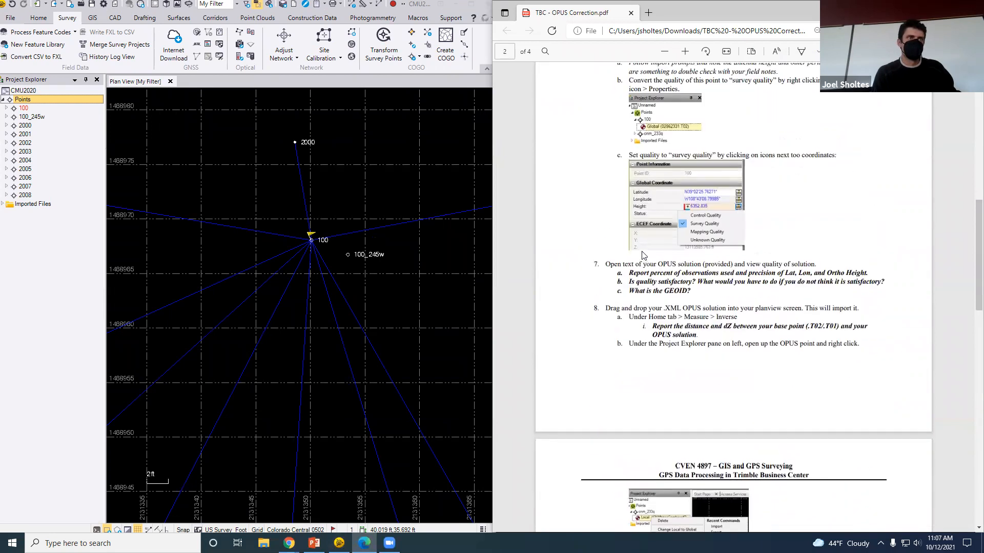
{"action": "scroll", "coordinate": [654, 262], "scroll_direction": "up", "scroll_amount": 6}
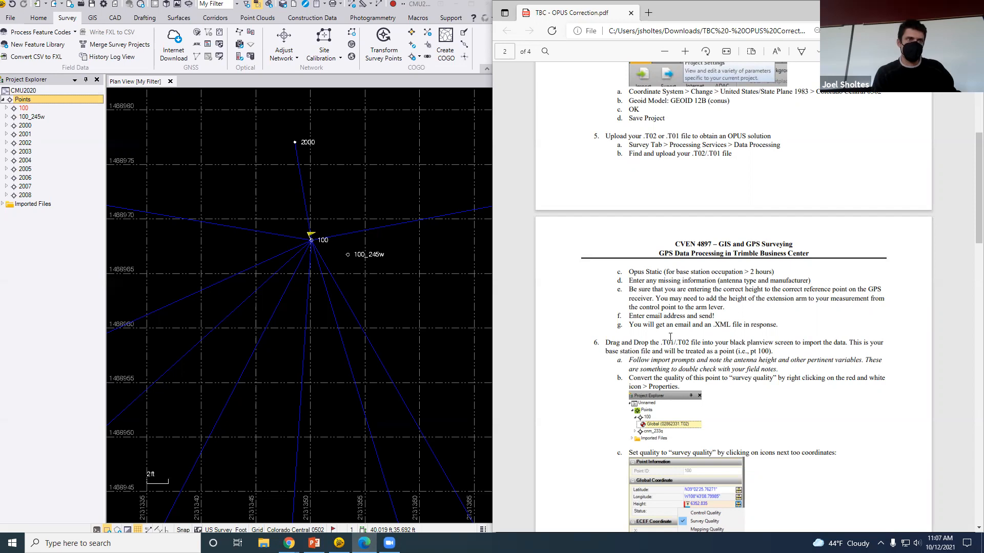
{"action": "scroll", "coordinate": [670, 331], "scroll_direction": "down", "scroll_amount": 3}
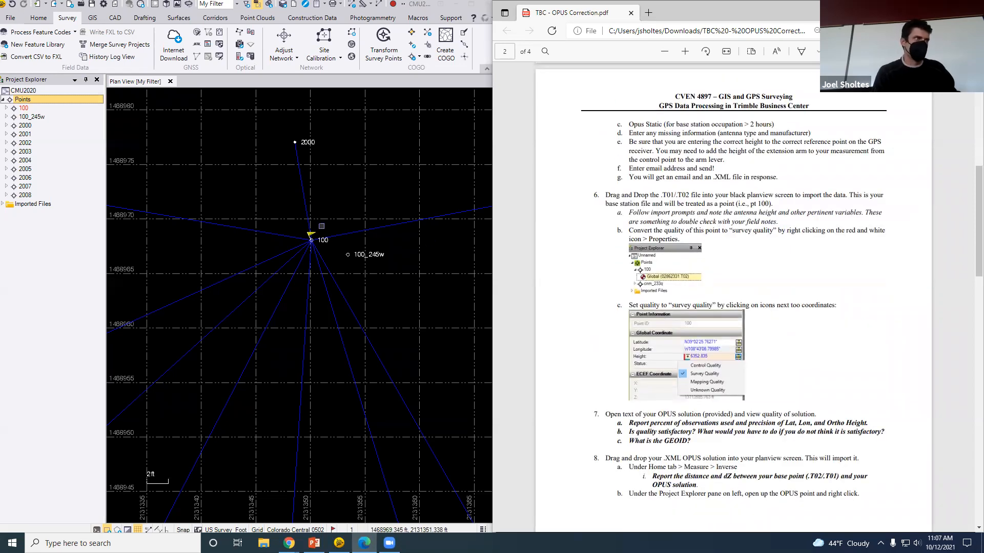
Check the objects at point 100 and maximize the Trimble Business Center window
{"action": "left_click", "coordinate": [317, 246]}
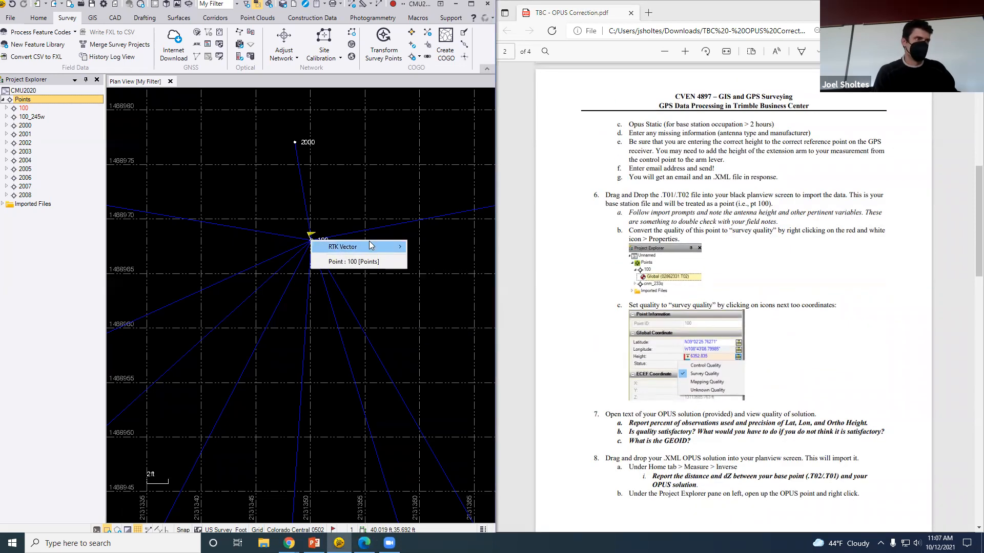
{"action": "left_click", "coordinate": [352, 246]}
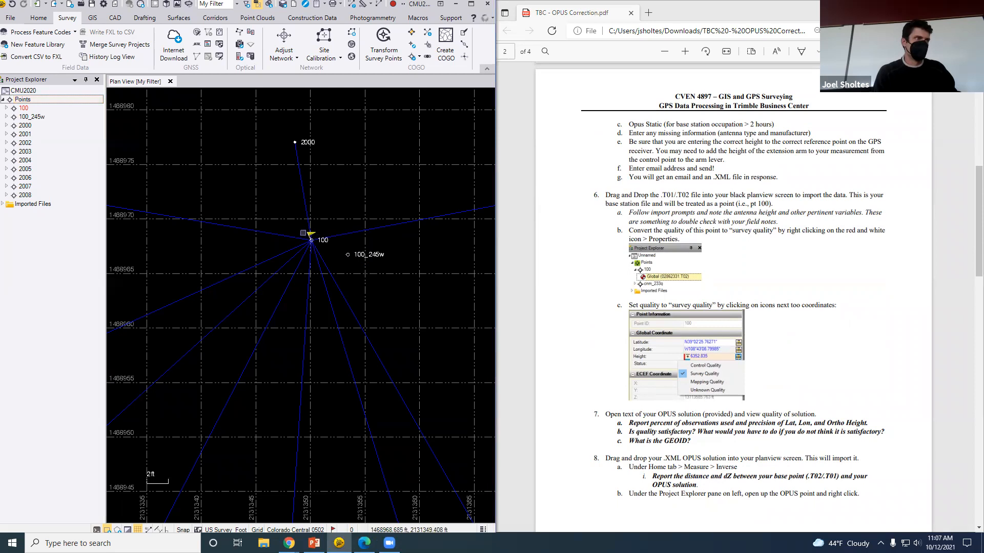
{"action": "left_click", "coordinate": [471, 4]}
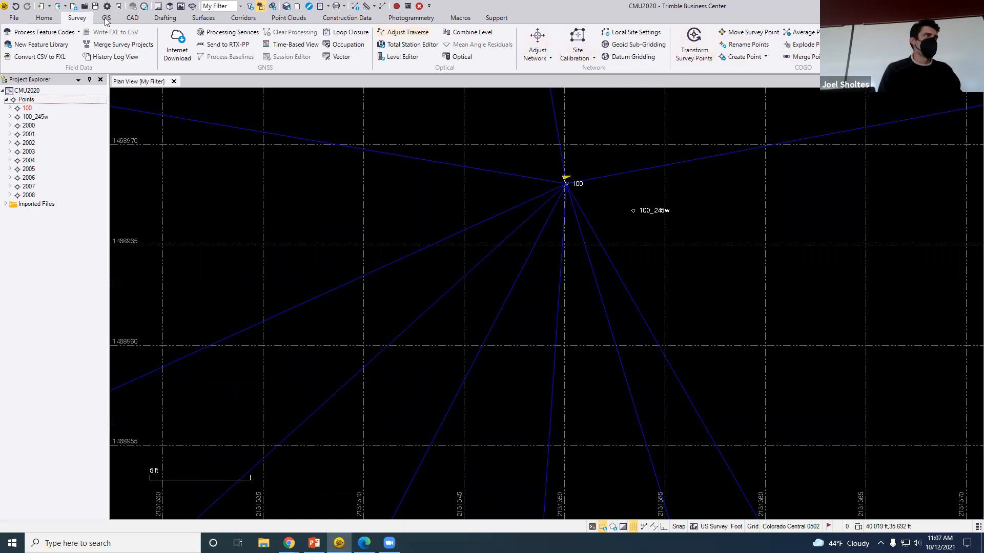
Measure from point 100 to 100_245w: 3.591 ft horizontal, 0.742 ft vertical, 3.667 ft slope
{"action": "left_click", "coordinate": [38, 19]}
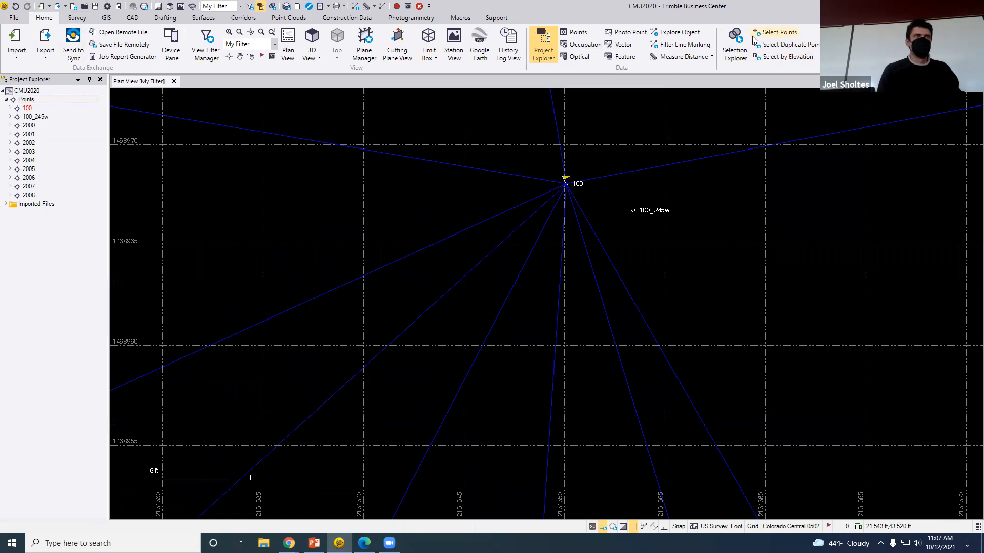
{"action": "left_click", "coordinate": [708, 56]}
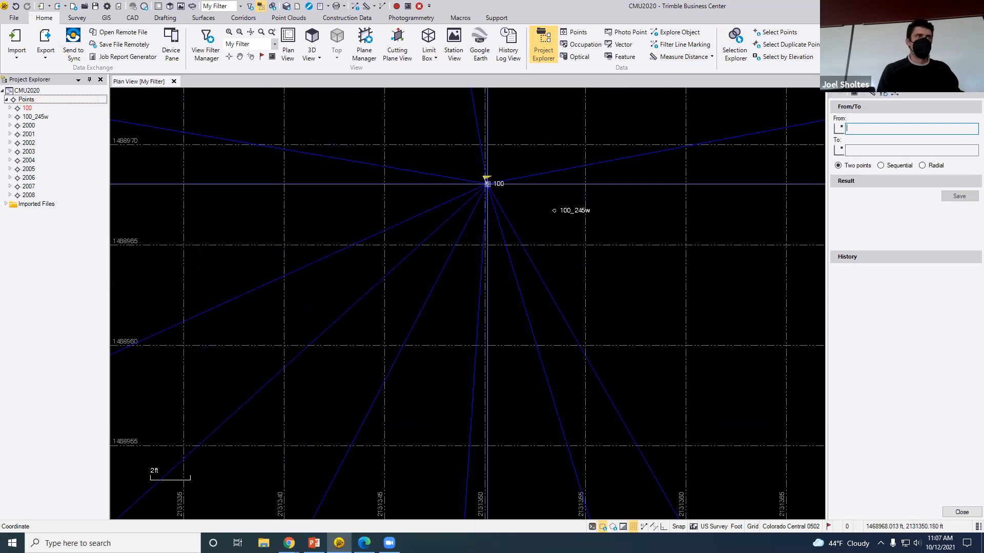
{"action": "scroll", "coordinate": [487, 183], "scroll_direction": "up", "scroll_amount": 2}
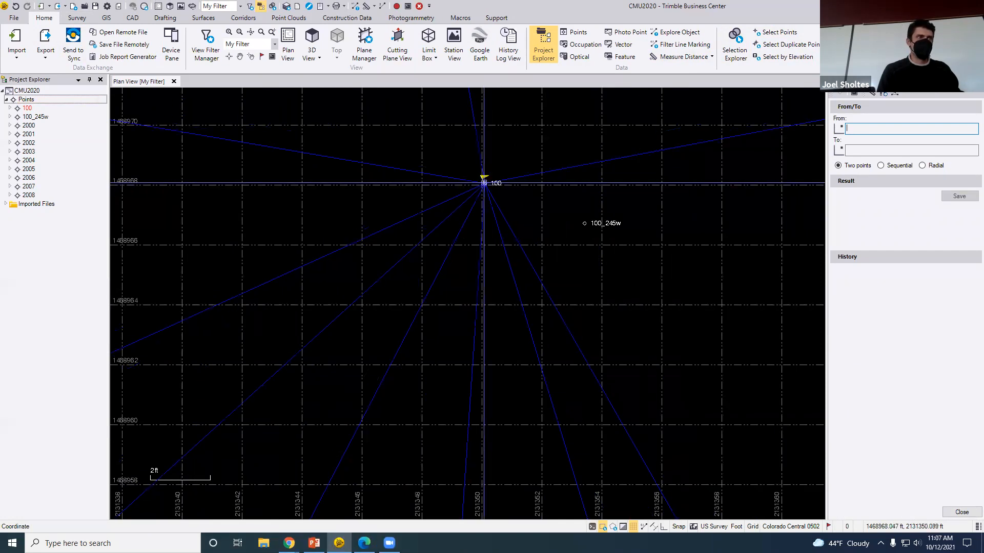
{"action": "left_click", "coordinate": [484, 182]}
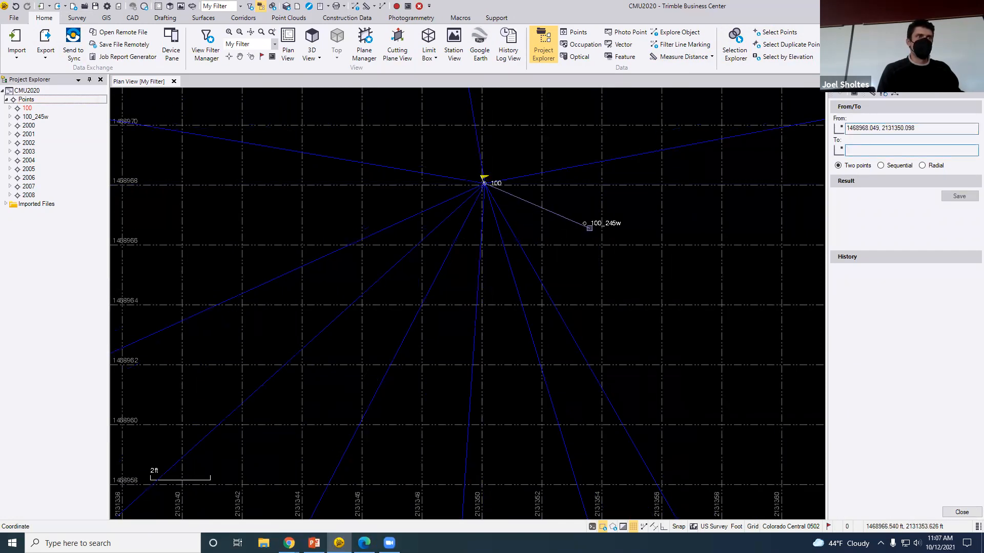
{"action": "left_click", "coordinate": [584, 223]}
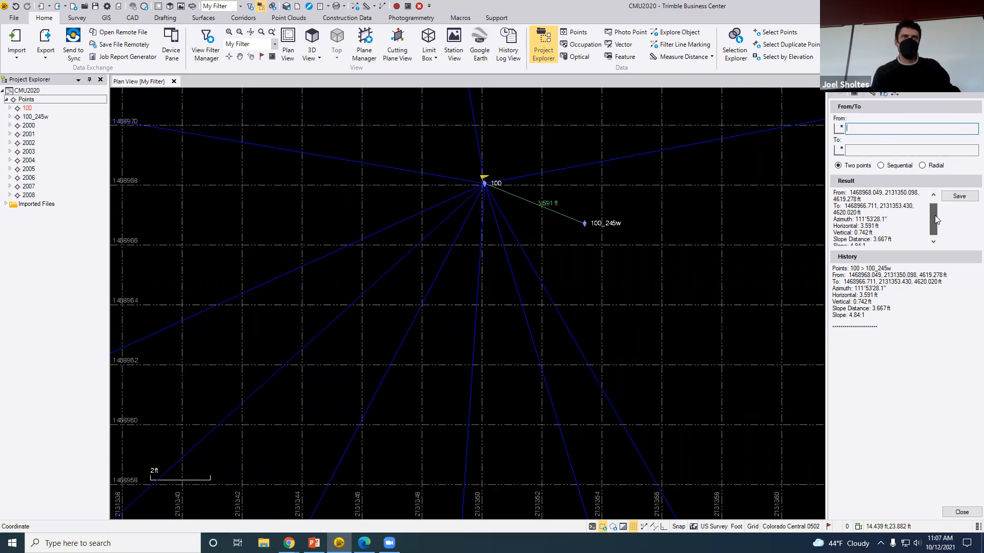
{"action": "left_click_drag", "start_coordinate": [933, 205], "coordinate": [938, 231]}
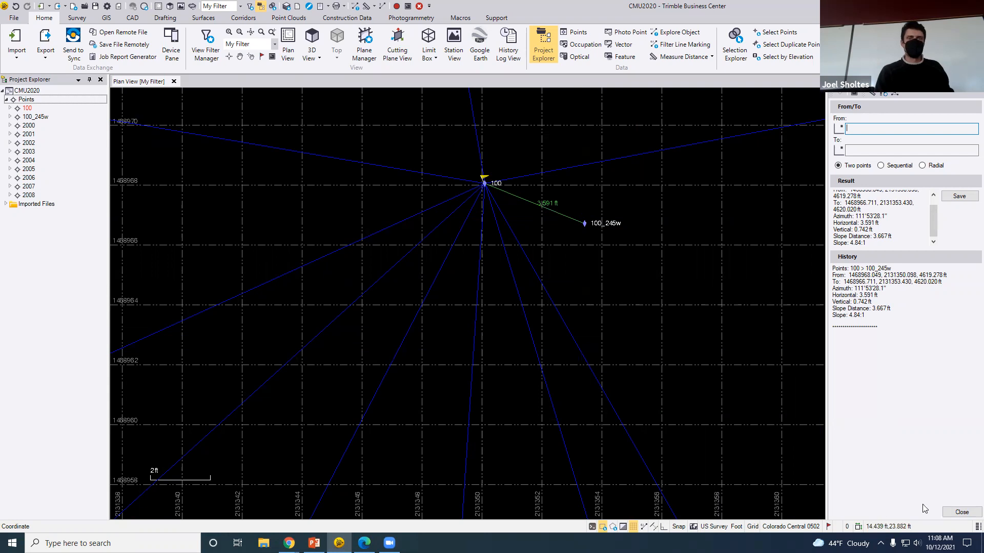
{"action": "left_click", "coordinate": [962, 512]}
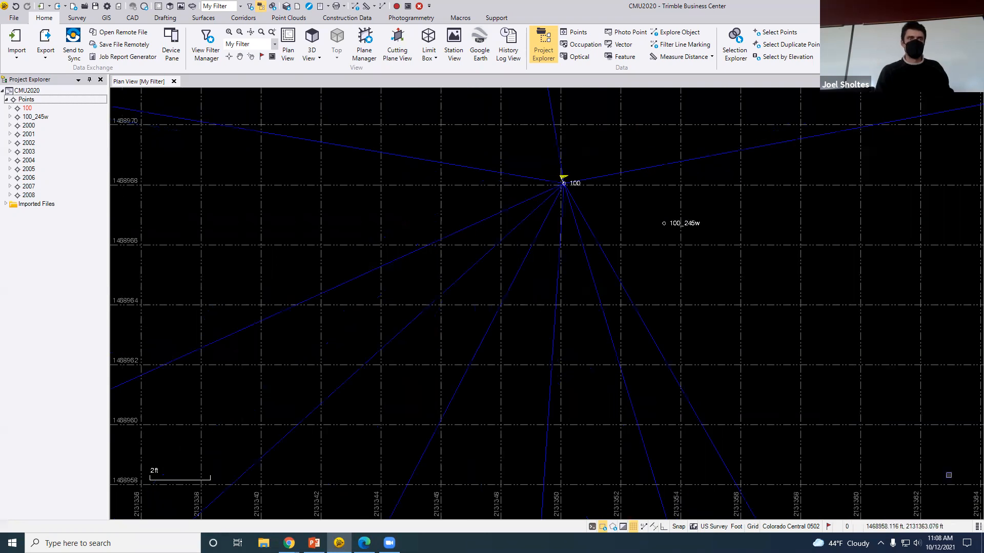
In the properties of 100_245w's Local record, set the latitude quality to Control Quality
{"action": "right_click", "coordinate": [39, 118]}
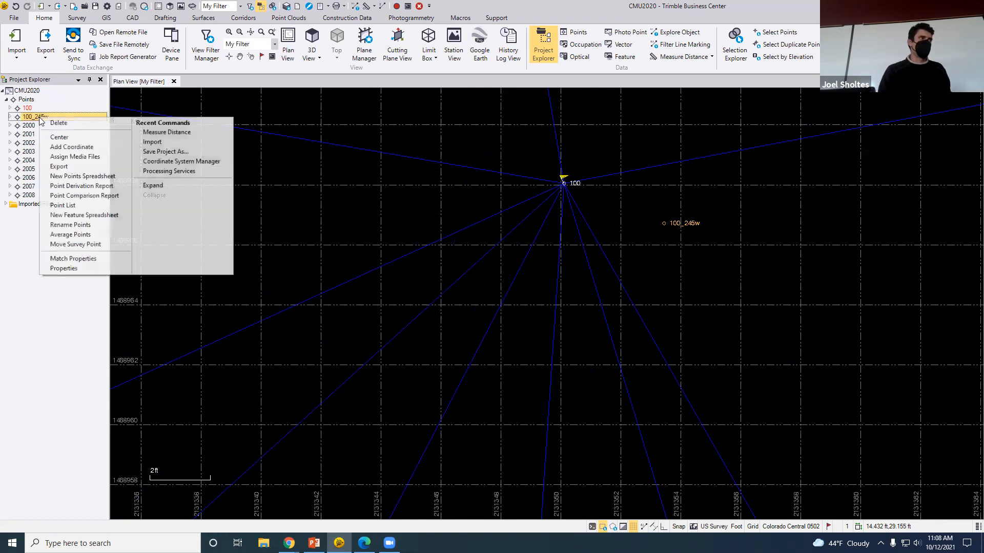
{"action": "left_click", "coordinate": [9, 117]}
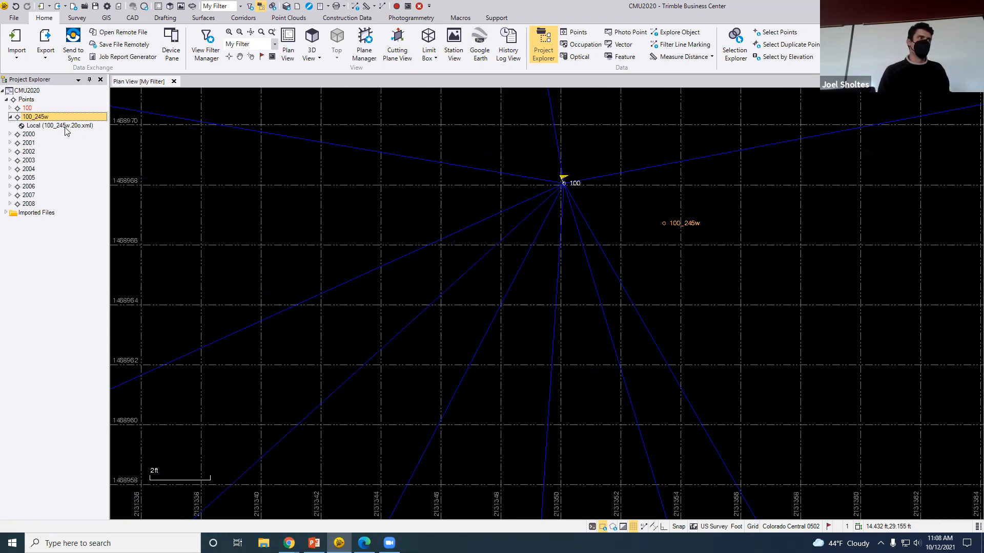
{"action": "left_click", "coordinate": [30, 127]}
{"action": "right_click", "coordinate": [28, 129]}
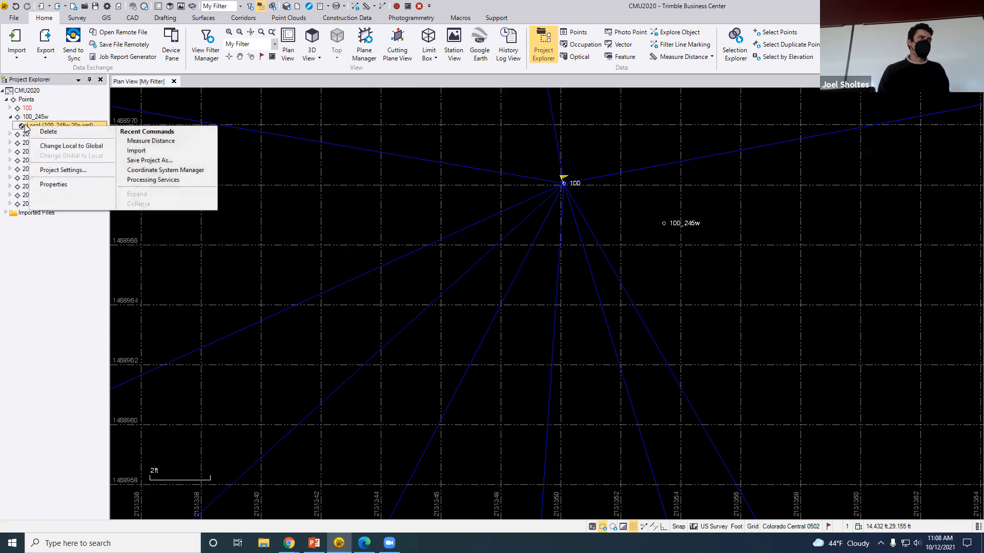
{"action": "left_click", "coordinate": [63, 185]}
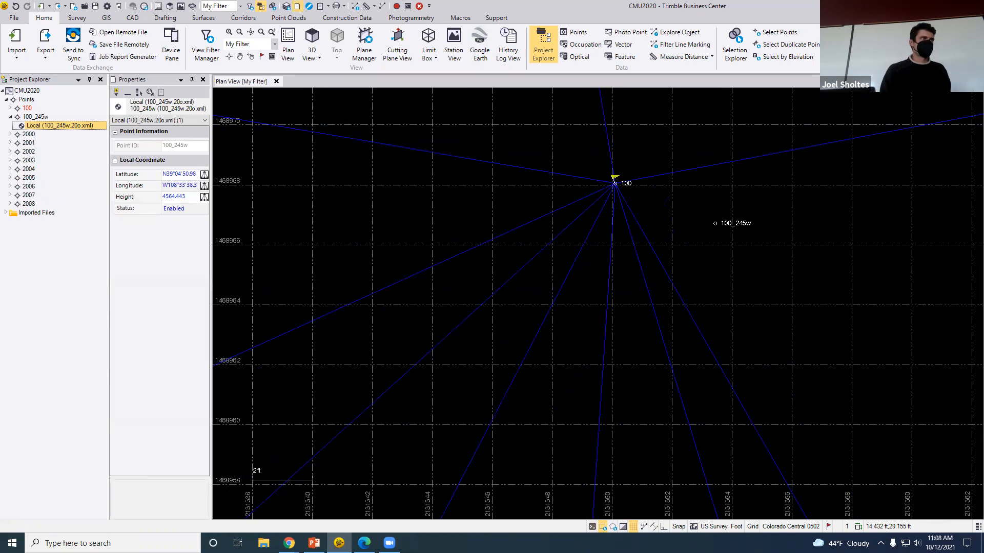
{"action": "left_click", "coordinate": [187, 173]}
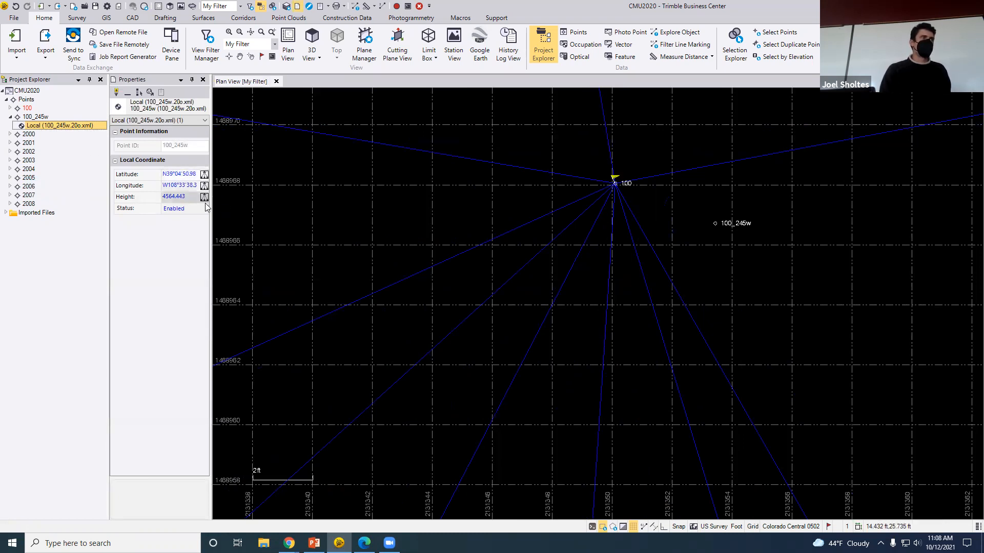
{"action": "left_click", "coordinate": [204, 174]}
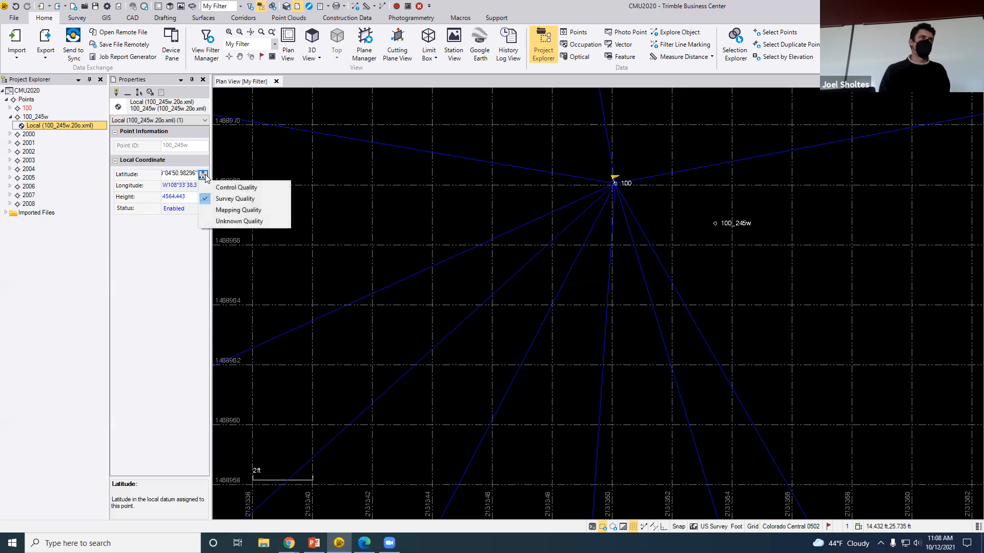
{"action": "left_click", "coordinate": [248, 188]}
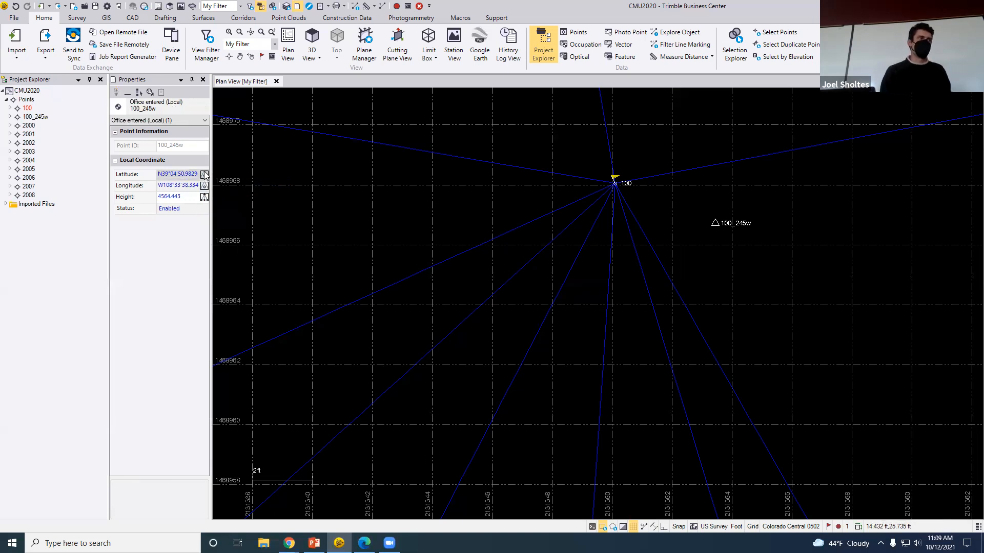
Set 100_245w's height quality to Control Quality and recompute the project
{"action": "left_click", "coordinate": [205, 198]}
{"action": "left_click", "coordinate": [219, 210]}
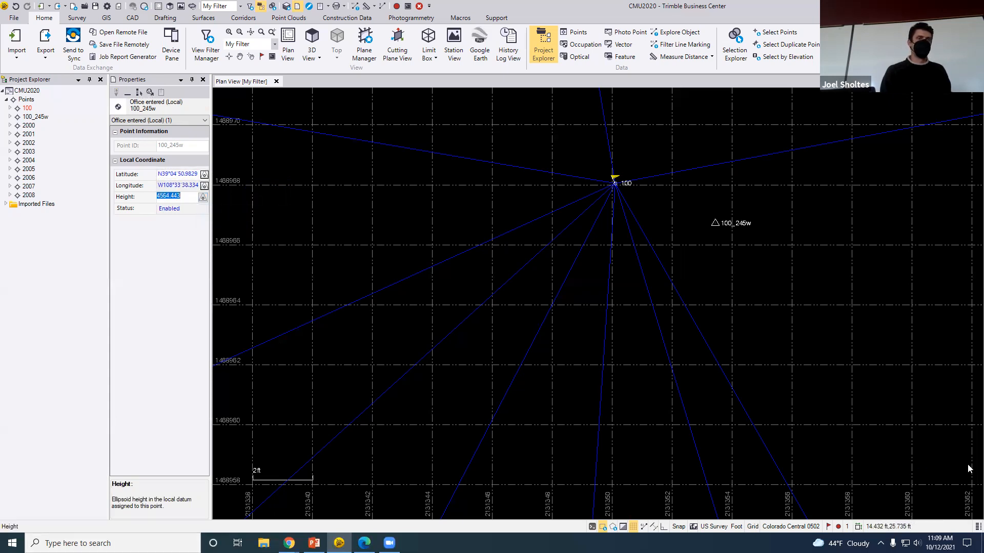
{"action": "left_click", "coordinate": [171, 310]}
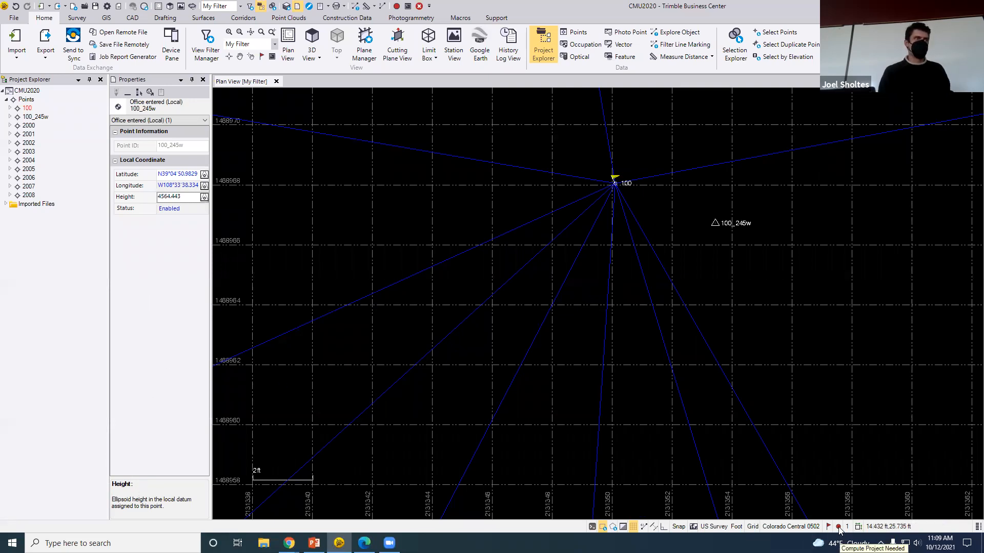
{"action": "left_click", "coordinate": [397, 7]}
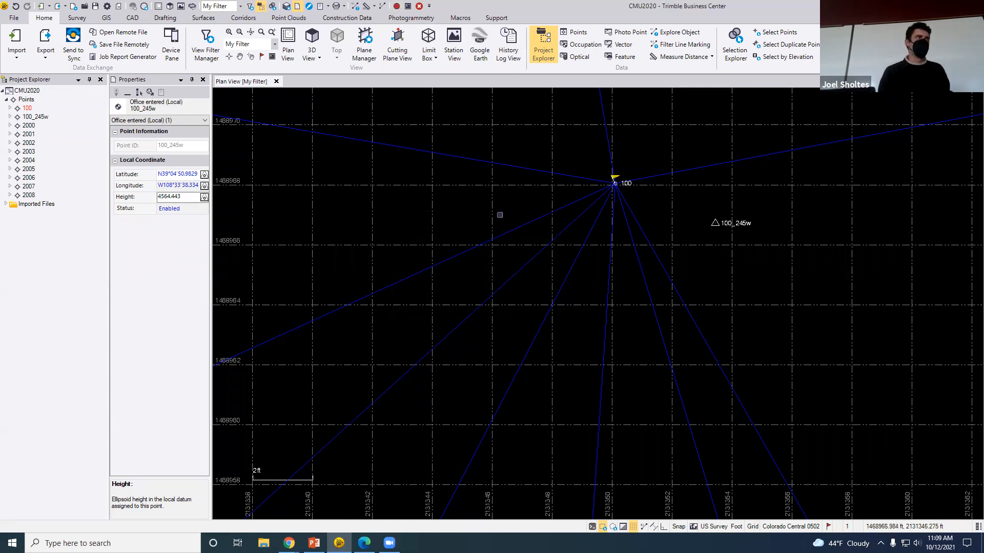
{"action": "left_click", "coordinate": [14, 19]}
{"action": "left_click", "coordinate": [42, 92]}
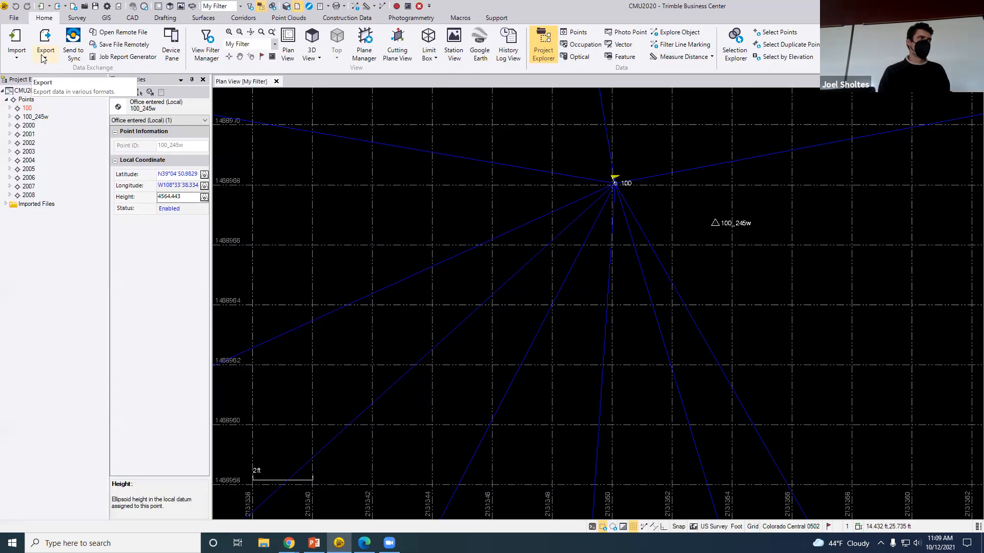
Change point 100_245w's Point ID to 100
{"action": "left_click", "coordinate": [10, 117]}
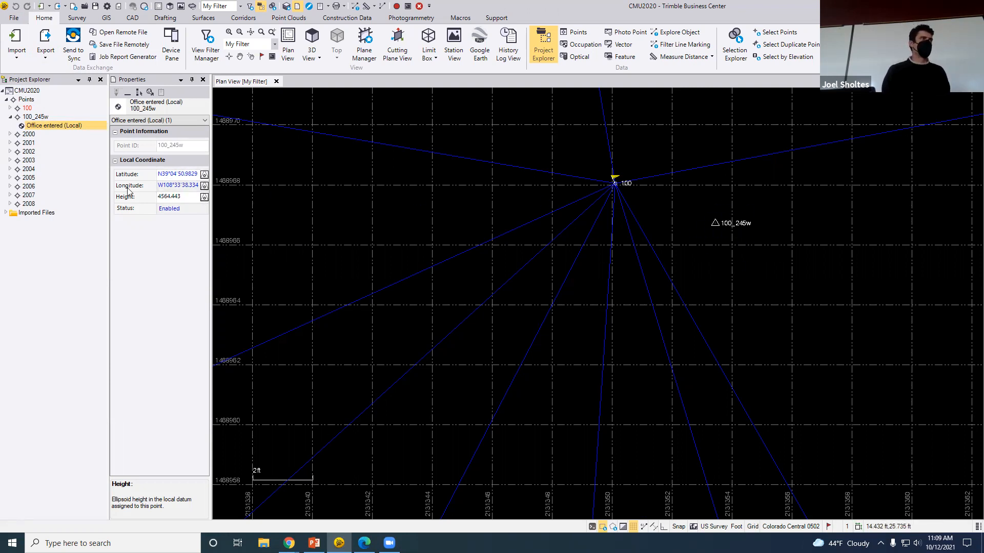
{"action": "left_click", "coordinate": [35, 116]}
{"action": "left_click", "coordinate": [184, 146]}
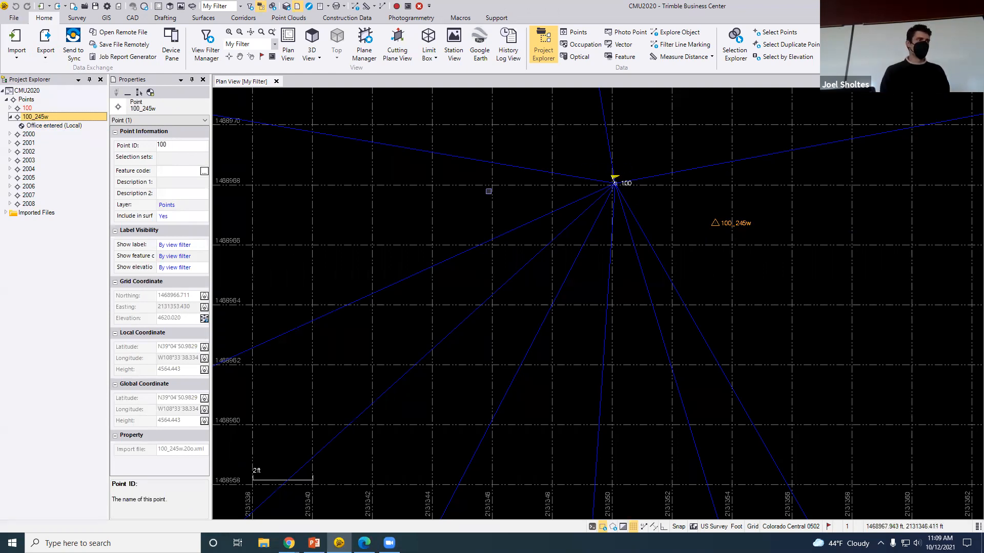
{"action": "key", "text": "Return"}
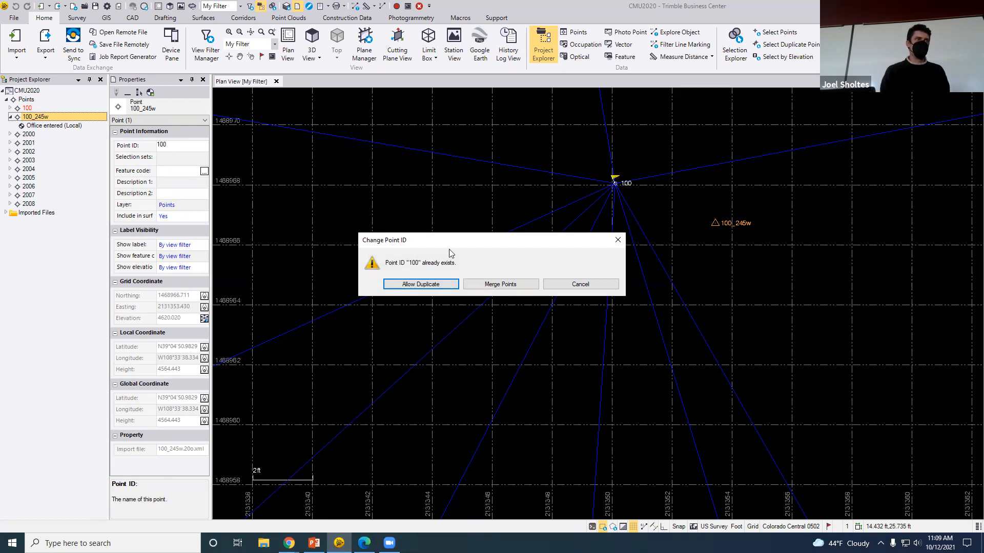
Cancel the duplicate point ID warning and zoom out in the plan view
{"action": "left_click_drag", "start_coordinate": [445, 242], "coordinate": [422, 208]}
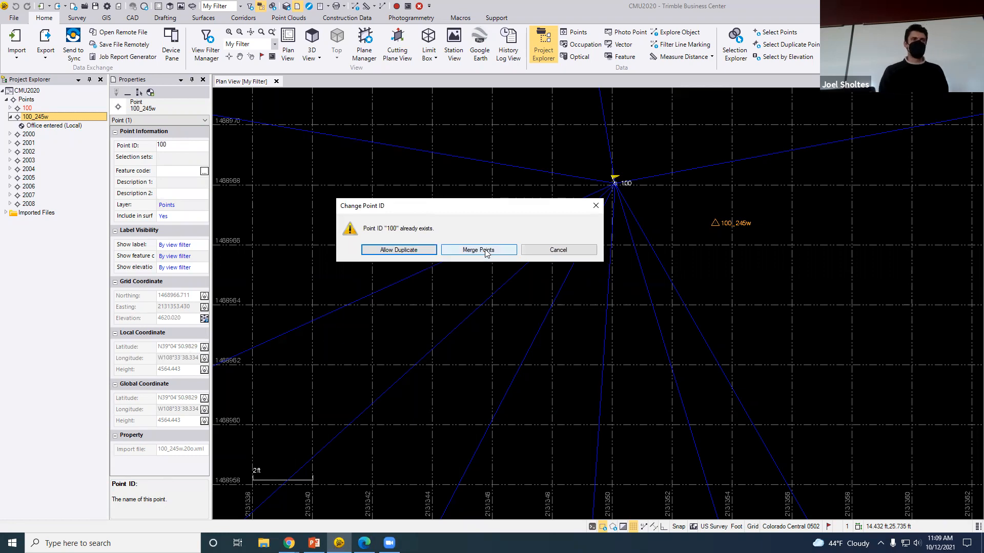
{"action": "left_click_drag", "start_coordinate": [557, 209], "coordinate": [518, 219]}
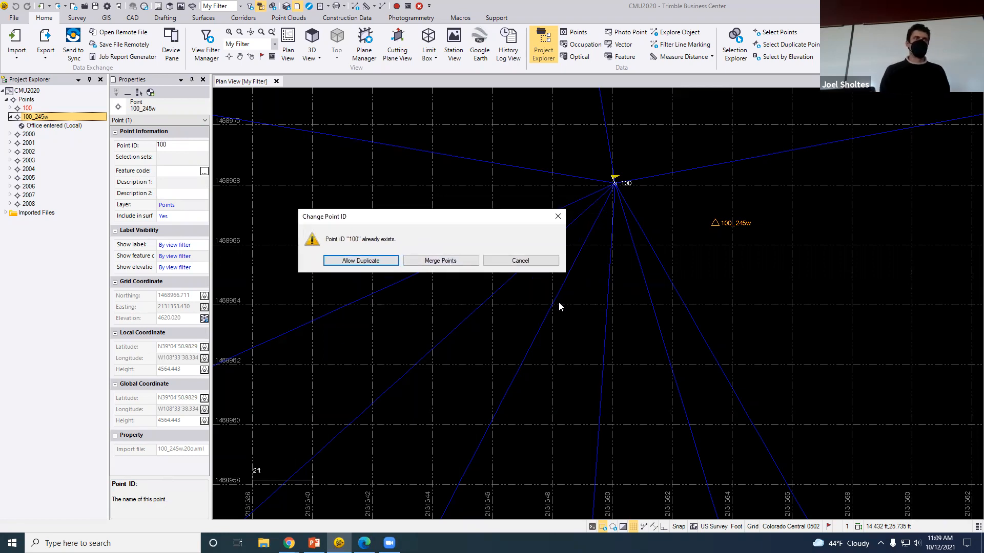
{"action": "left_click", "coordinate": [522, 262]}
{"action": "scroll", "coordinate": [547, 329], "scroll_direction": "down", "scroll_amount": 4}
{"action": "scroll", "coordinate": [547, 329], "scroll_direction": "down", "scroll_amount": 5}
{"action": "left_click", "coordinate": [532, 384]}
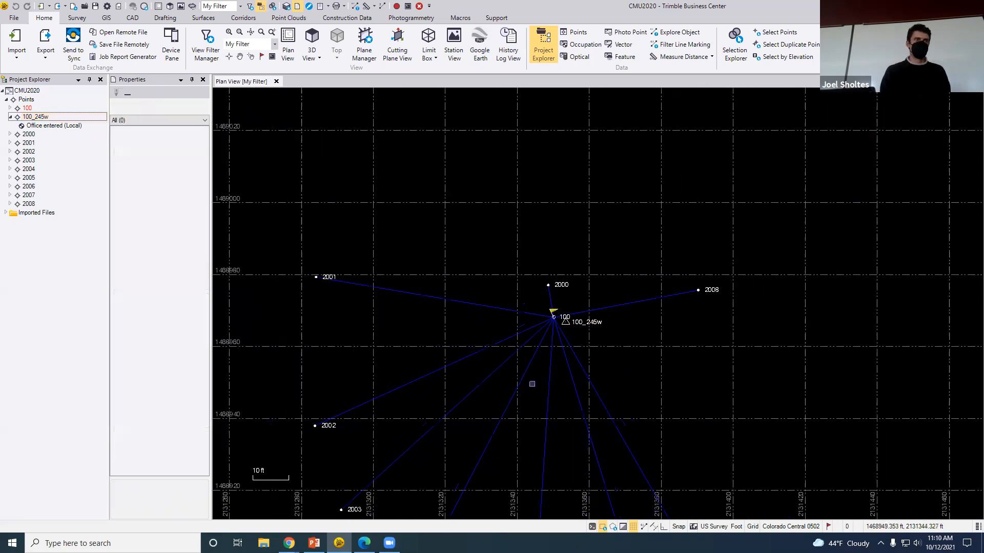
{"action": "scroll", "coordinate": [537, 326], "scroll_direction": "down", "scroll_amount": 4}
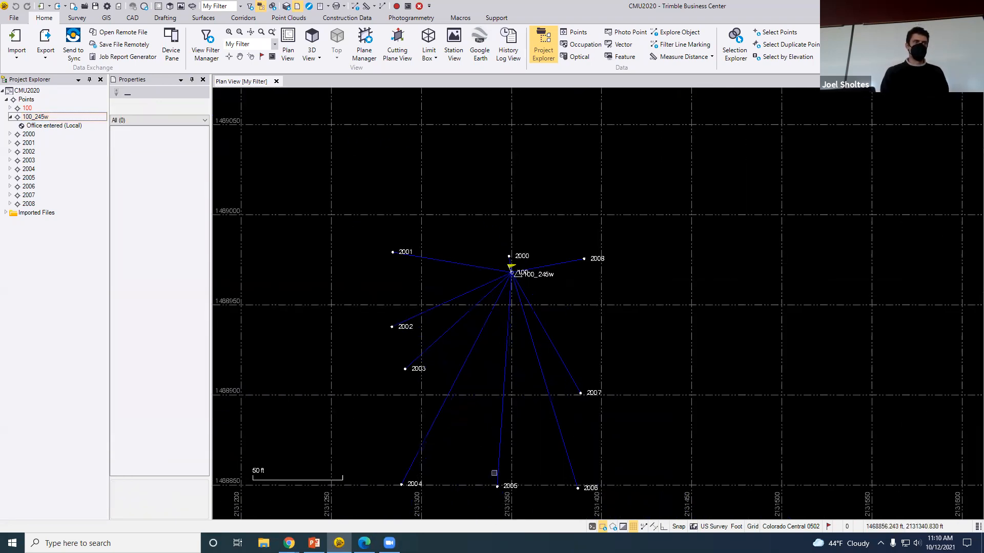
{"action": "scroll", "coordinate": [494, 473], "scroll_direction": "up", "scroll_amount": 1}
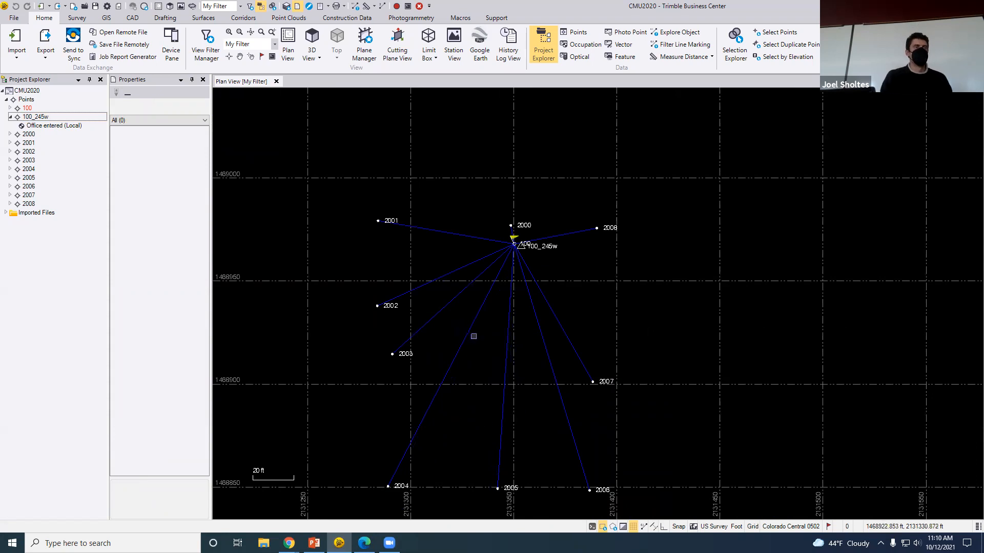
Rename 100_245w to 100 again and choose to merge it with existing point 100
{"action": "left_click", "coordinate": [34, 118]}
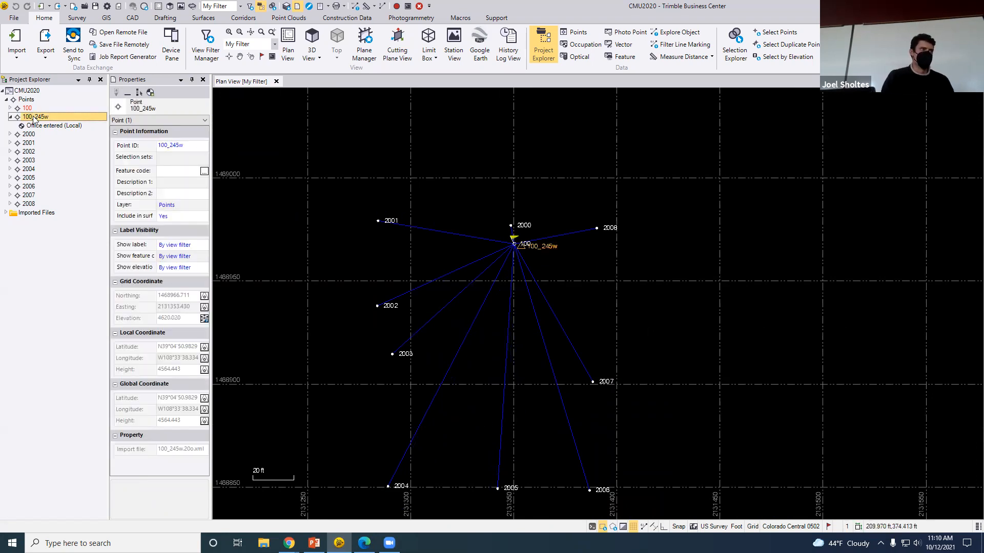
{"action": "left_click", "coordinate": [190, 144]}
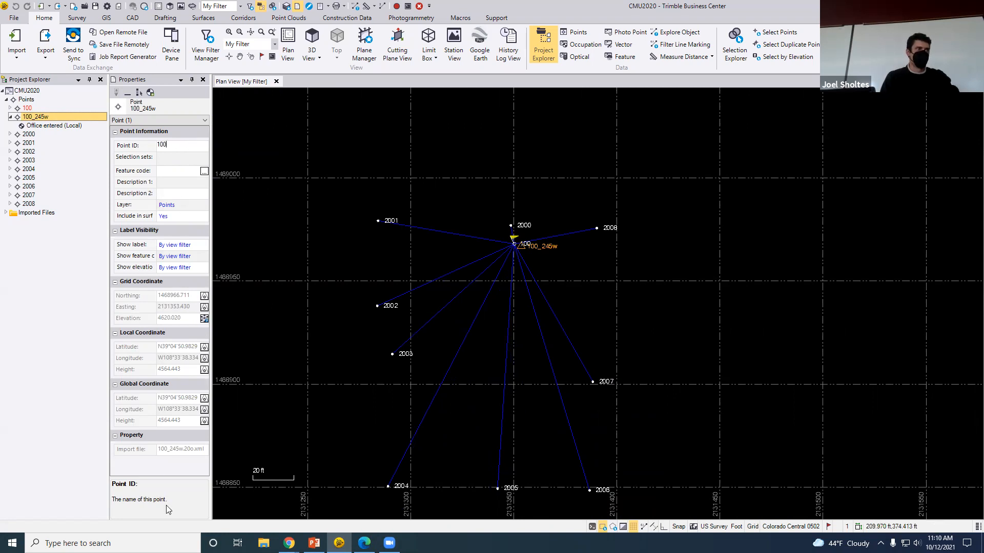
{"action": "key", "text": "Return"}
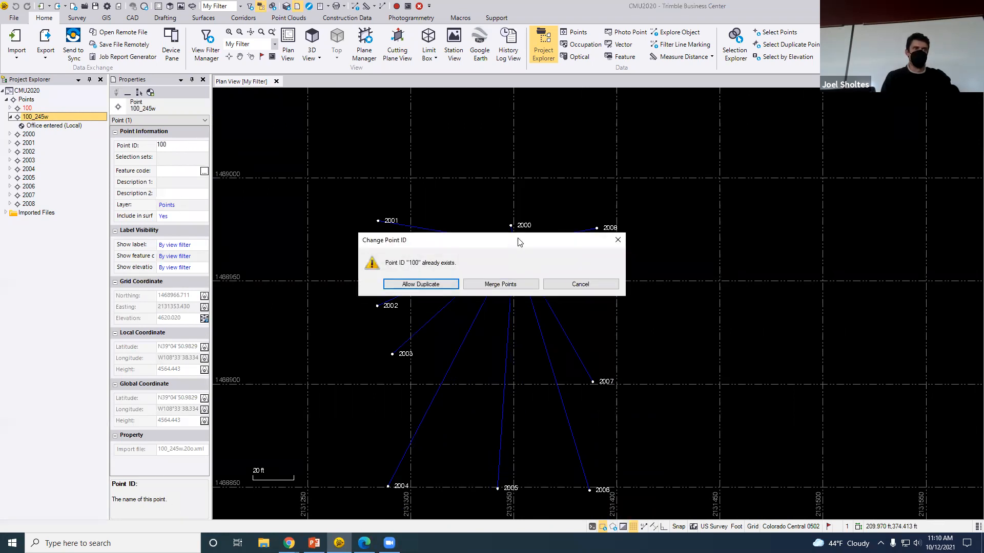
{"action": "left_click_drag", "start_coordinate": [518, 242], "coordinate": [873, 129]}
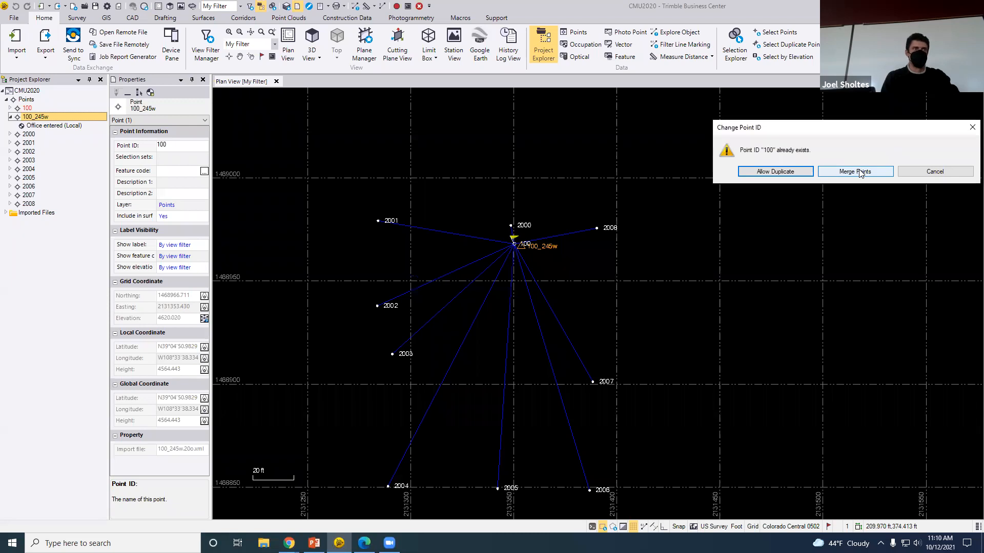
{"action": "left_click", "coordinate": [860, 173]}
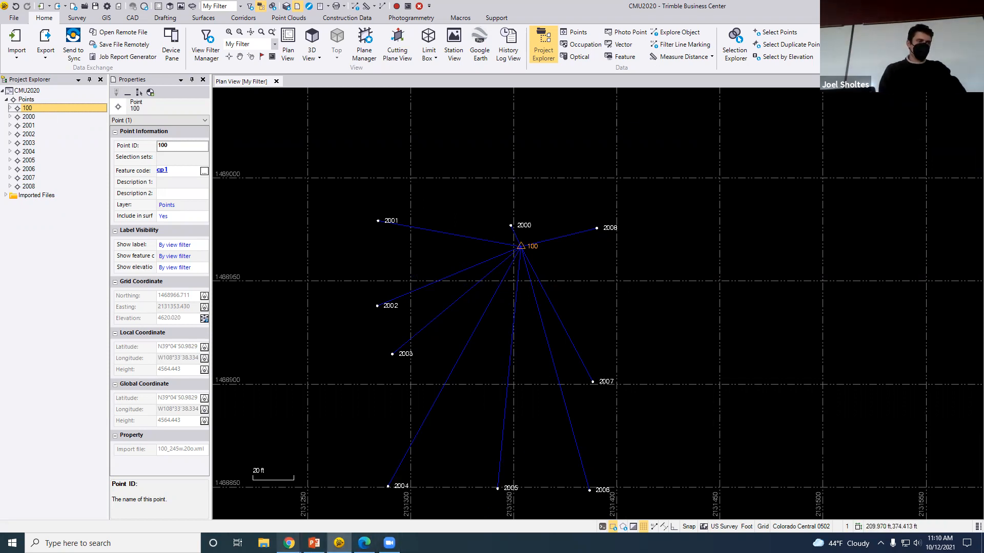
{"action": "mouse_move", "coordinate": [289, 543]}
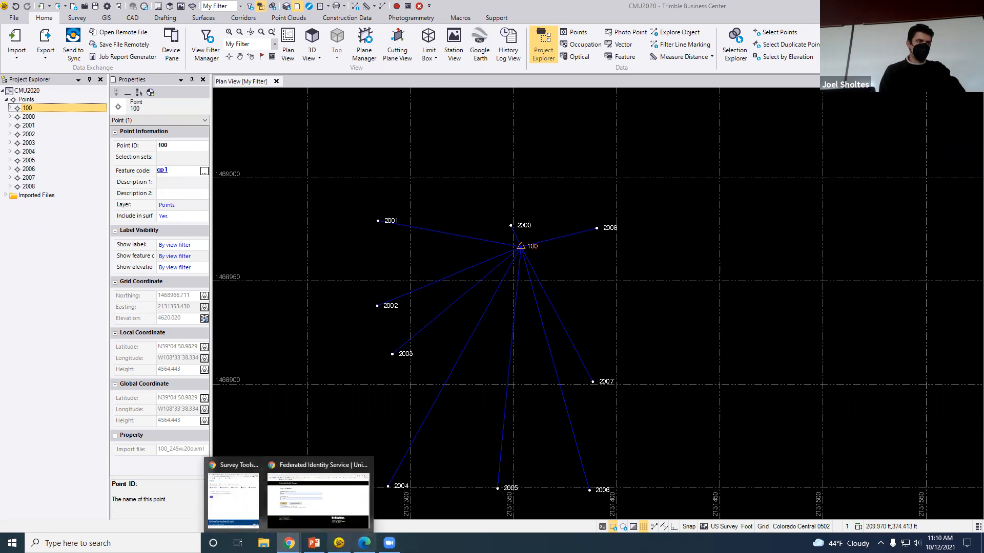
{"action": "left_click", "coordinate": [364, 544]}
{"action": "scroll", "coordinate": [659, 454], "scroll_direction": "down", "scroll_amount": 15}
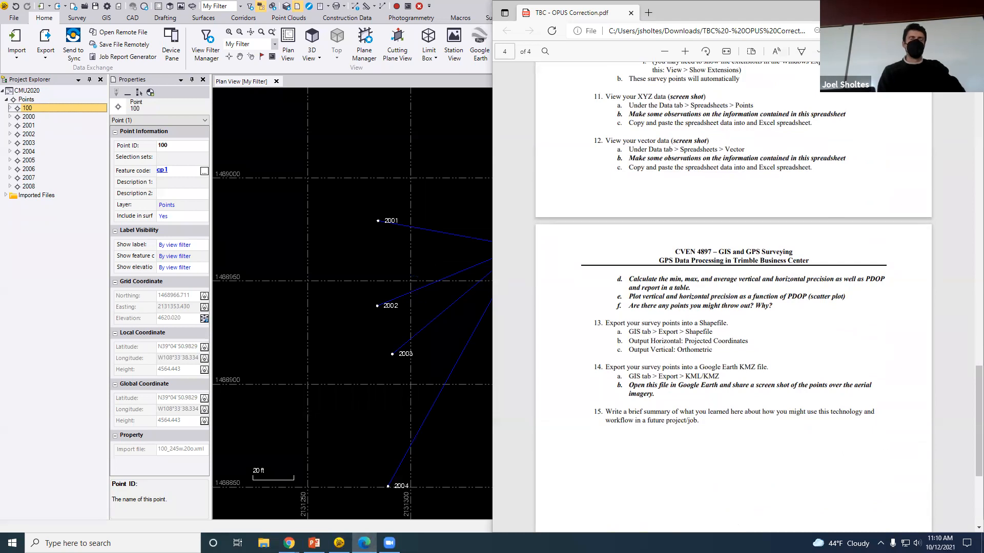
{"action": "left_click", "coordinate": [339, 543]}
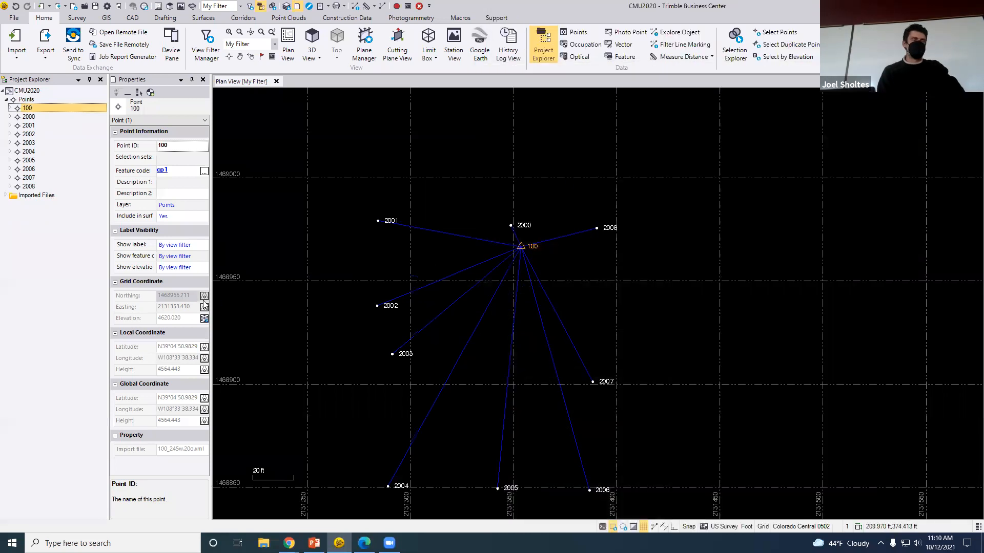
Recompute the CMU2020 project after the merge and save it
{"action": "left_click", "coordinate": [396, 5]}
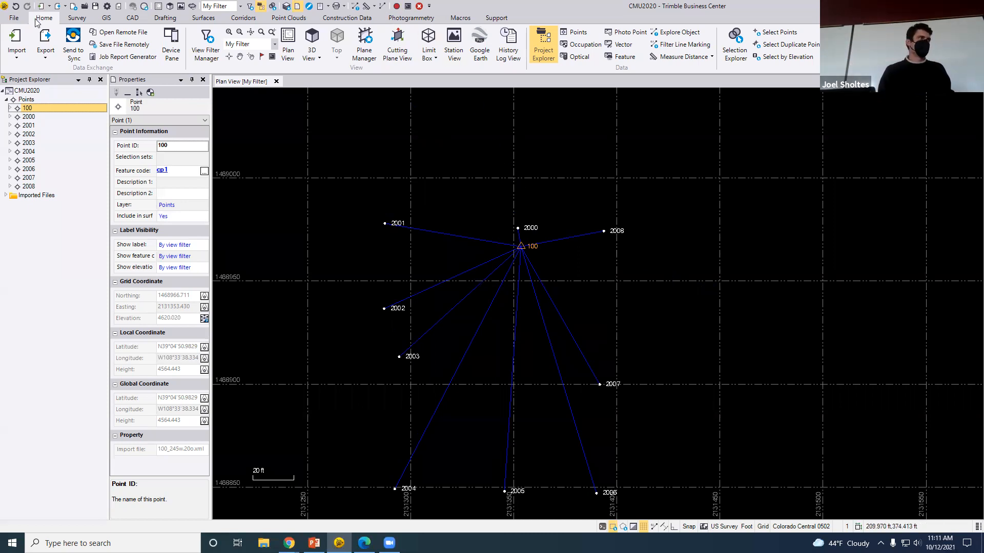
{"action": "left_click", "coordinate": [12, 17]}
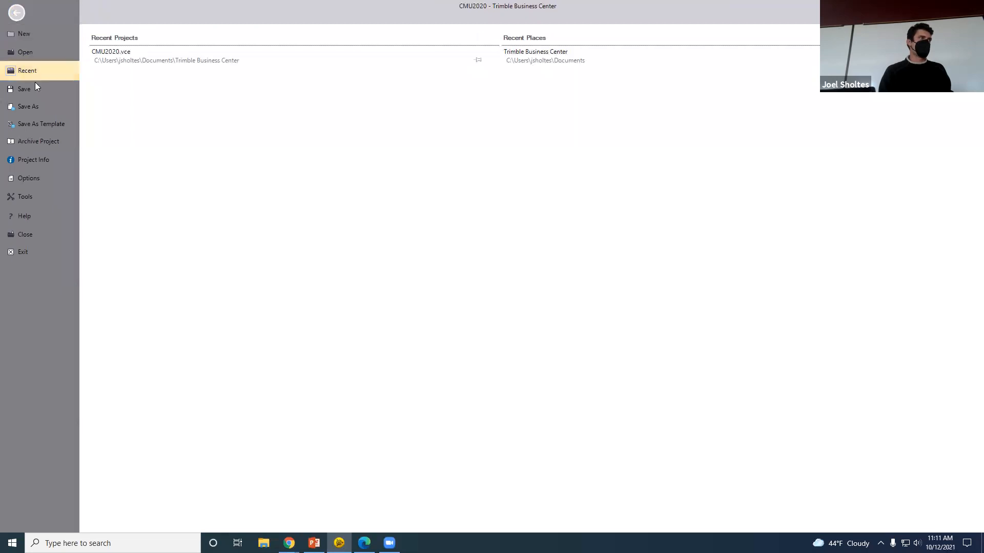
{"action": "left_click", "coordinate": [35, 82]}
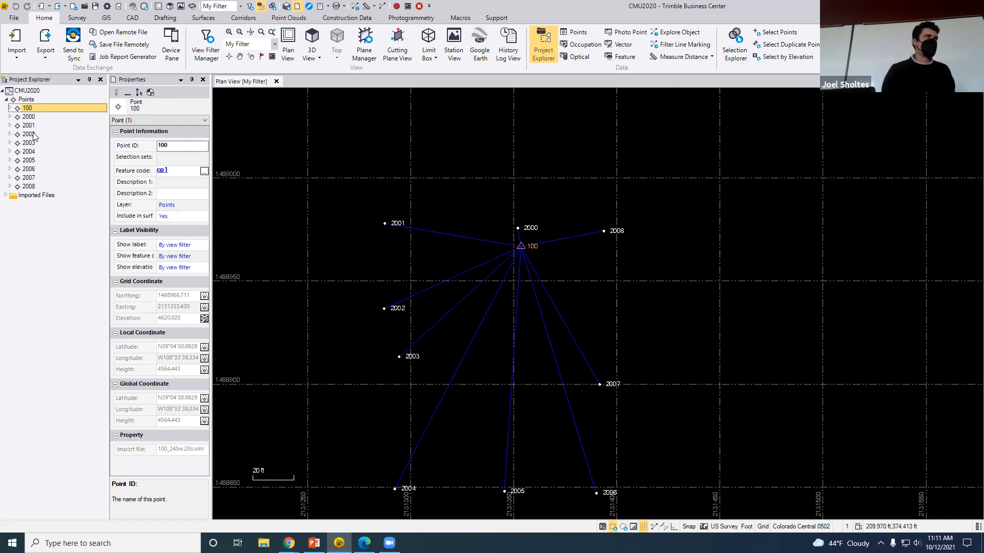
Select all points and vectors in the plan and browse the available export formats
{"action": "left_click_drag", "start_coordinate": [316, 144], "coordinate": [699, 516]}
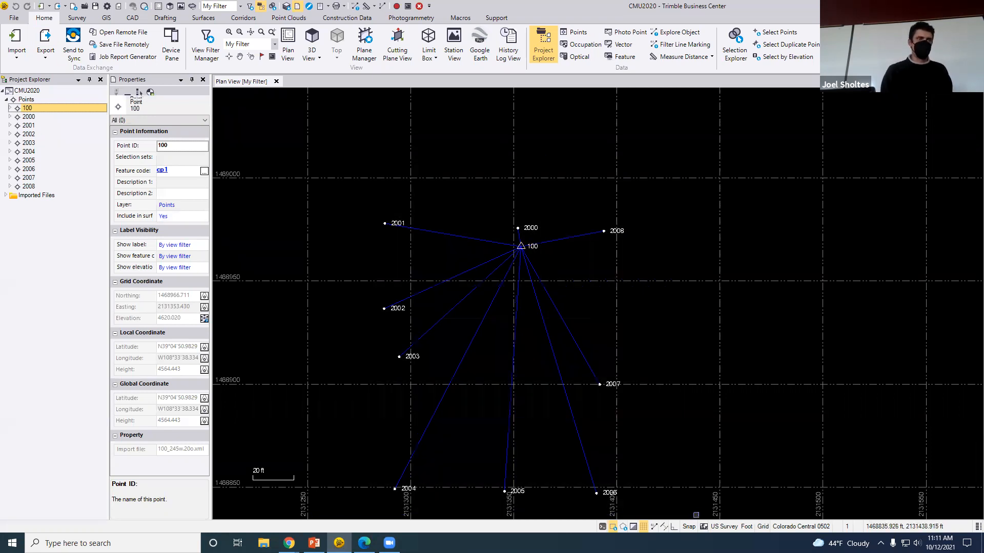
{"action": "left_click", "coordinate": [49, 40]}
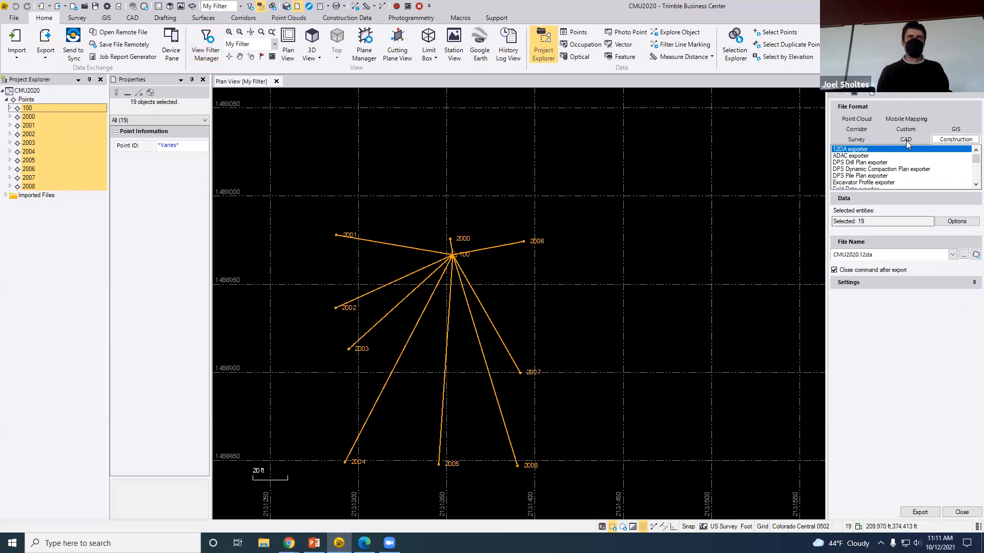
{"action": "left_click", "coordinate": [955, 130]}
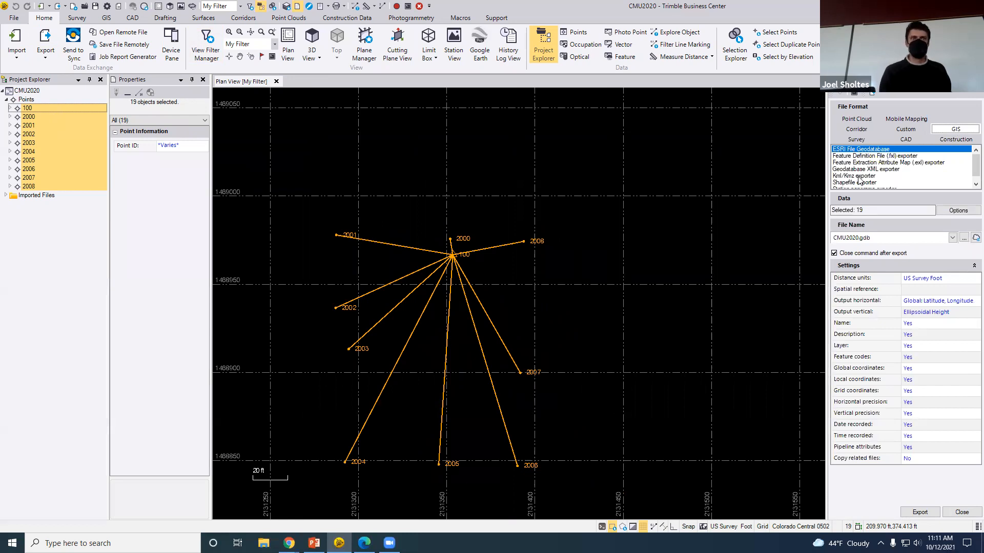
{"action": "left_click", "coordinate": [856, 119]}
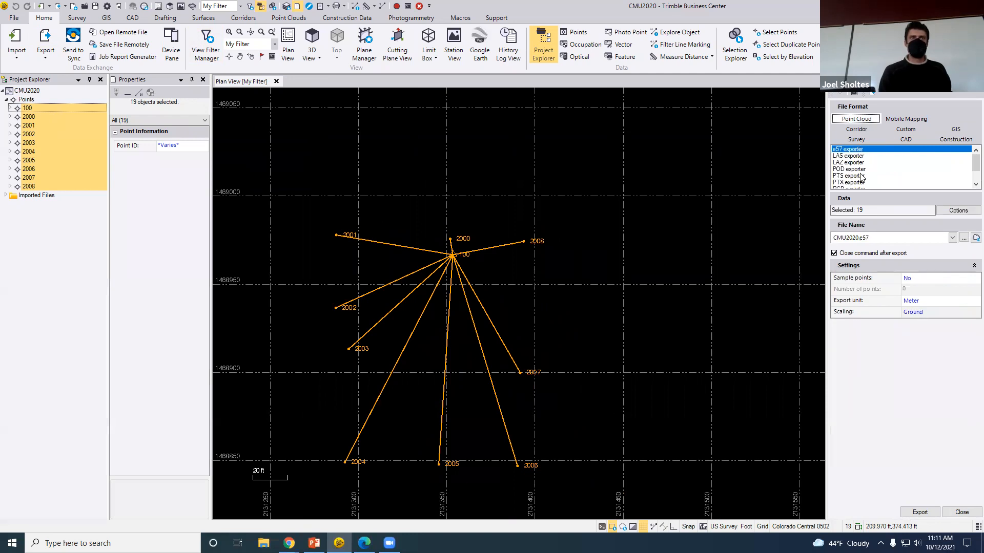
{"action": "mouse_move", "coordinate": [973, 160]}
{"action": "left_mouse_down"}
{"action": "mouse_move", "coordinate": [972, 181]}
{"action": "mouse_move", "coordinate": [968, 152]}
{"action": "left_mouse_up"}
{"action": "left_click", "coordinate": [866, 141]}
{"action": "scroll", "coordinate": [919, 181], "scroll_direction": "down", "scroll_amount": 7}
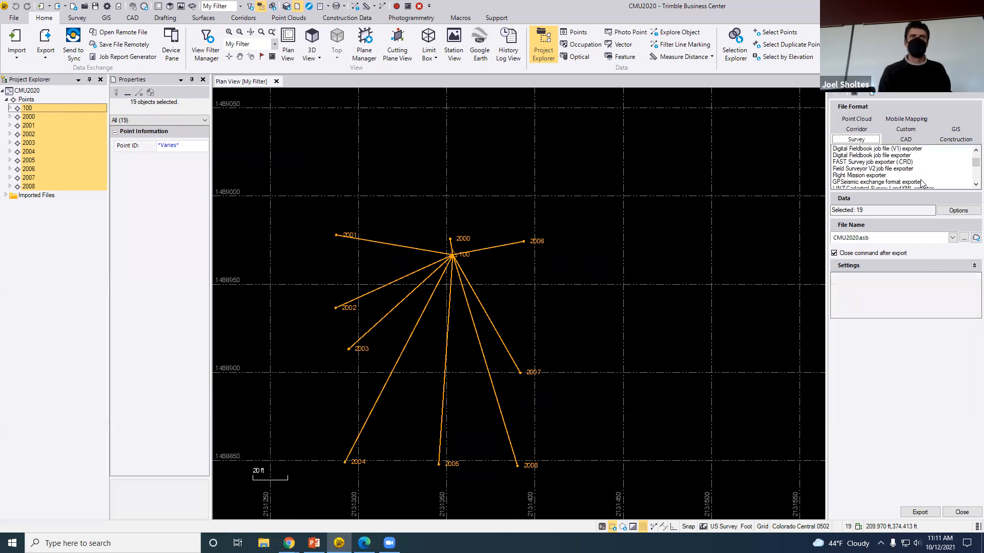
{"action": "scroll", "coordinate": [913, 184], "scroll_direction": "down", "scroll_amount": 3}
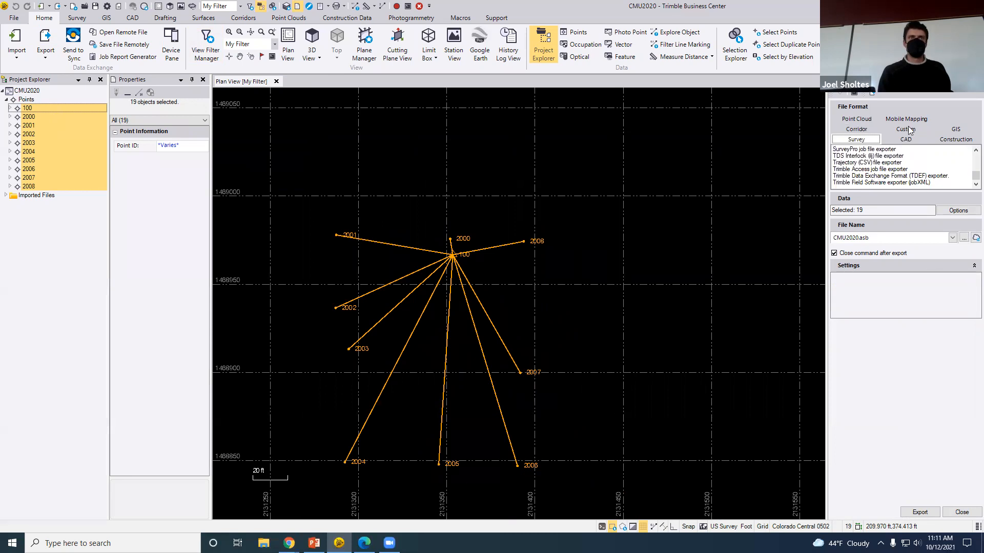
{"action": "left_click", "coordinate": [907, 139]}
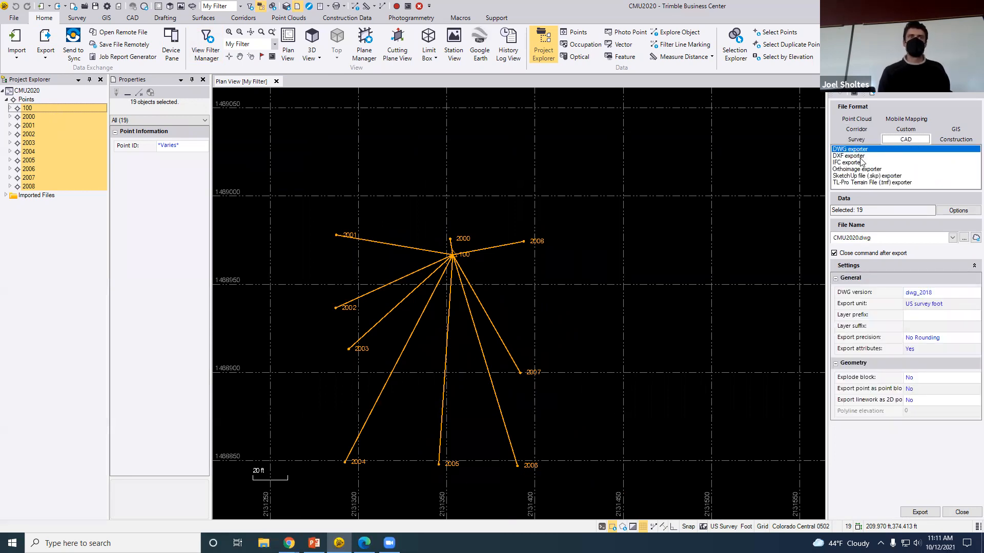
{"action": "left_click", "coordinate": [954, 129]}
{"action": "scroll", "coordinate": [915, 174], "scroll_direction": "down", "scroll_amount": 2}
{"action": "scroll", "coordinate": [917, 173], "scroll_direction": "up", "scroll_amount": 1}
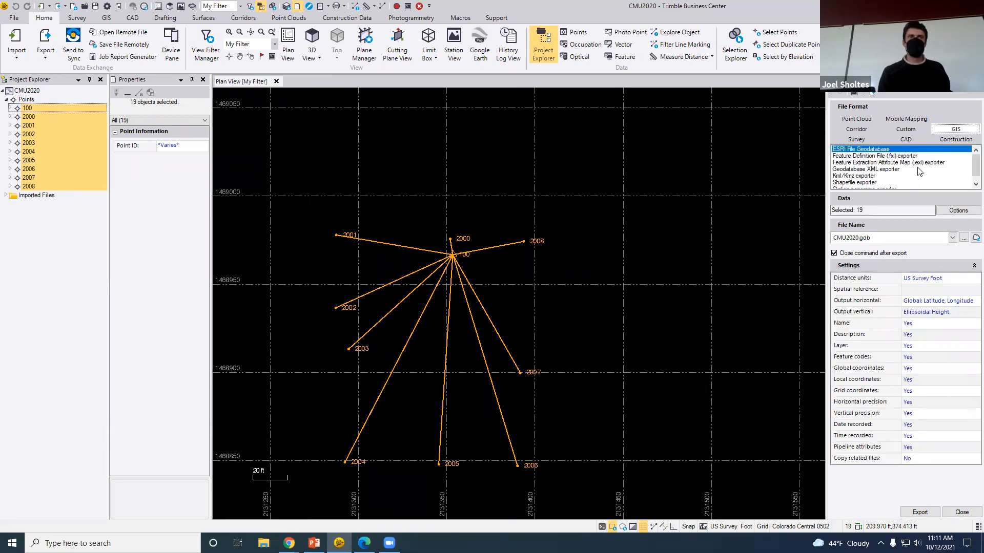
{"action": "left_click", "coordinate": [902, 128]}
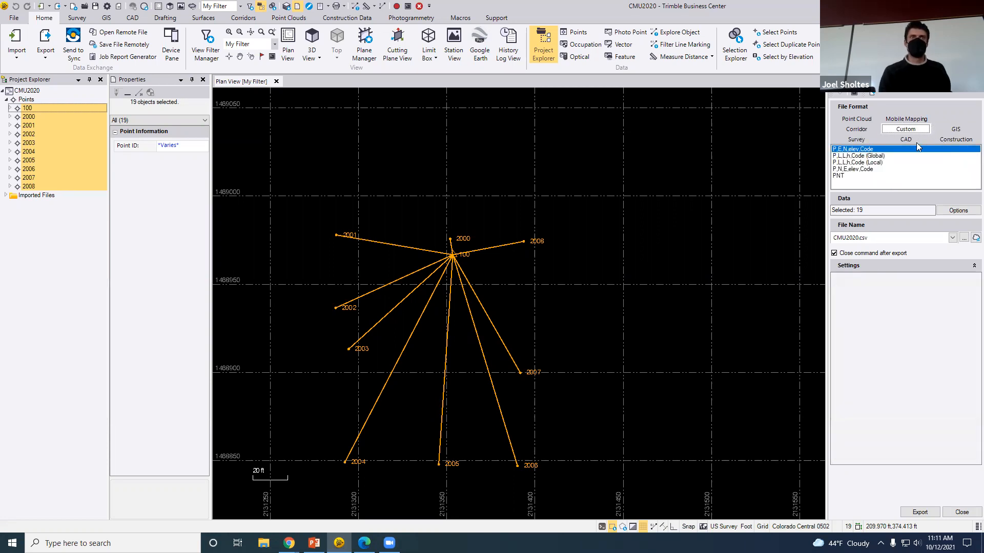
{"action": "left_click", "coordinate": [863, 140]}
{"action": "scroll", "coordinate": [906, 181], "scroll_direction": "down", "scroll_amount": 6}
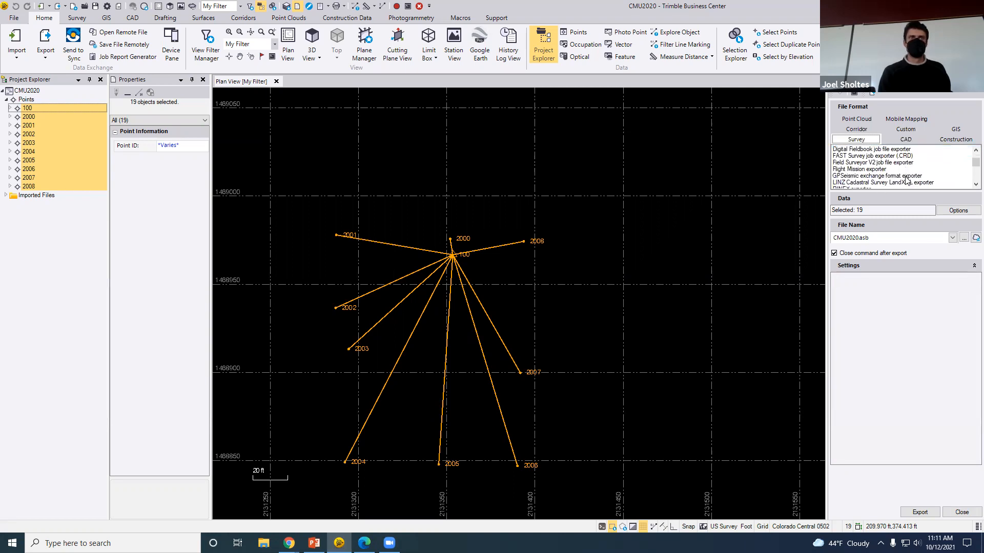
{"action": "scroll", "coordinate": [906, 179], "scroll_direction": "down", "scroll_amount": 1}
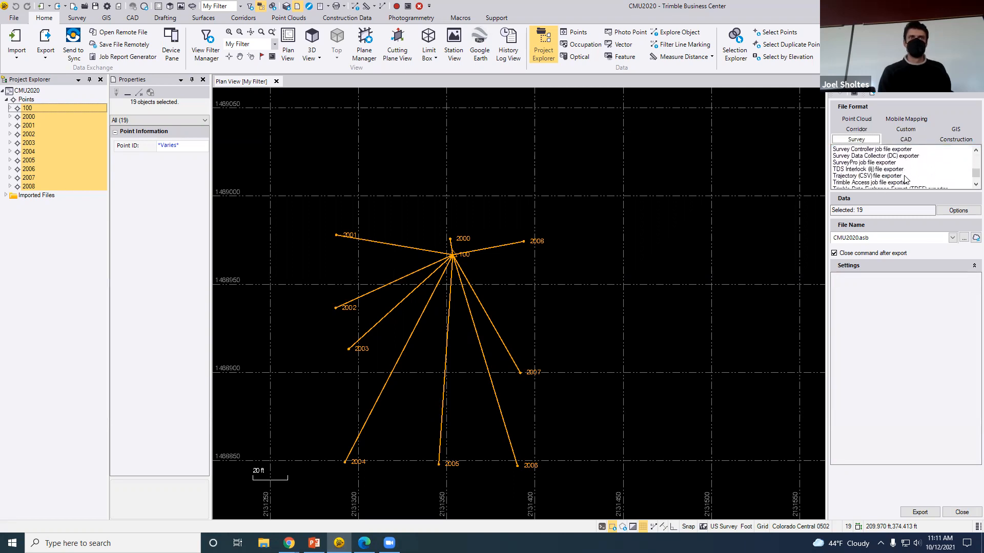
{"action": "left_click", "coordinate": [865, 176]}
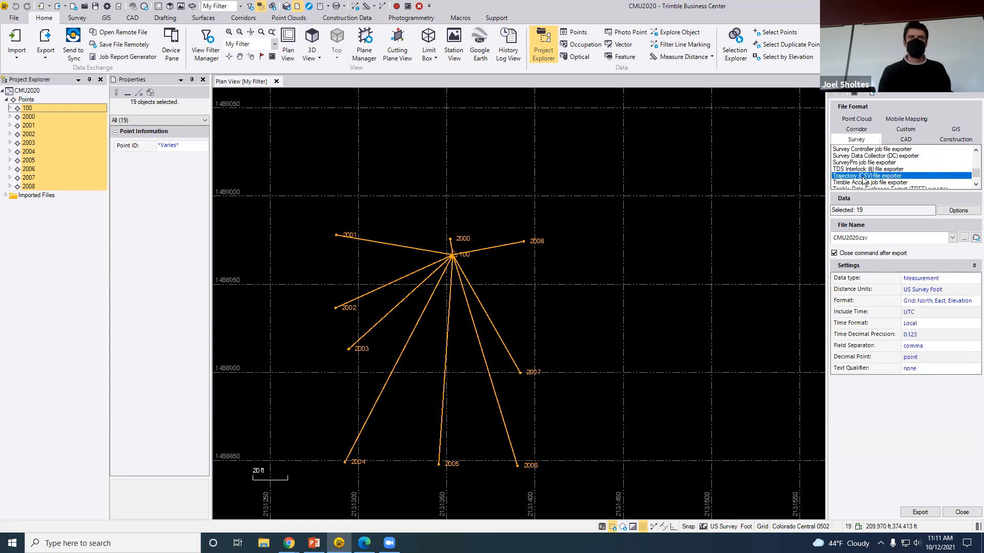
{"action": "scroll", "coordinate": [898, 179], "scroll_direction": "down", "scroll_amount": 1}
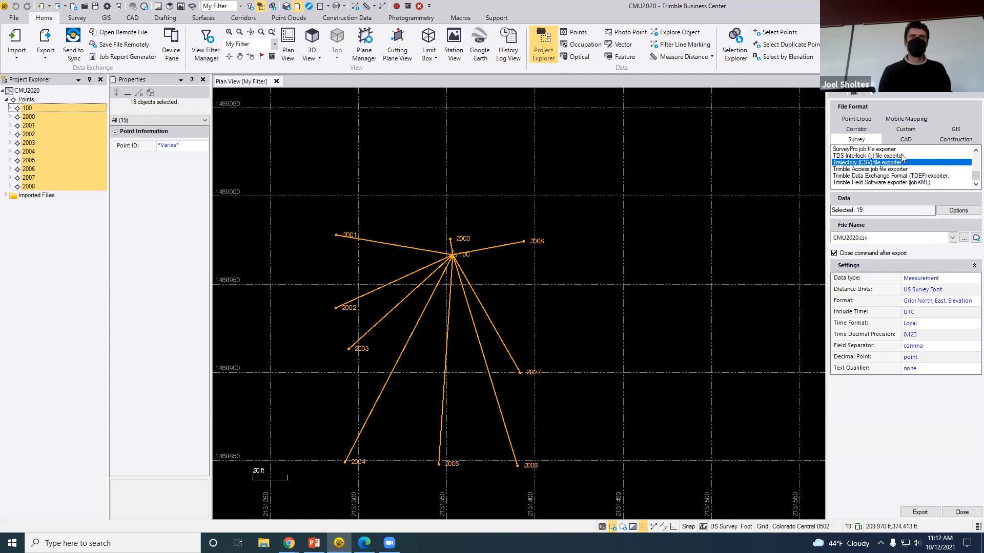
Export the points to CMU2020.csv using the custom P,N,E,elev,Code format
{"action": "left_click", "coordinate": [905, 129]}
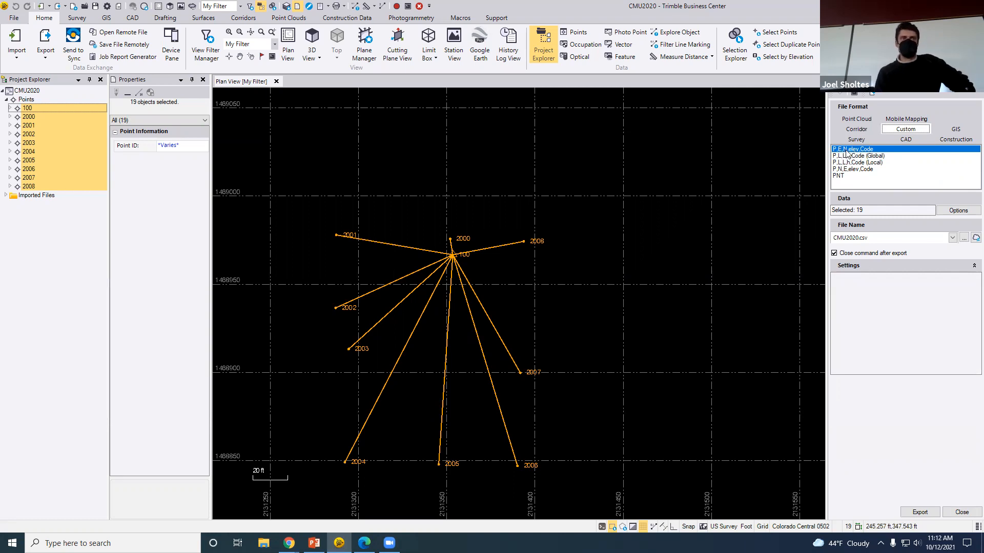
{"action": "left_click", "coordinate": [867, 169]}
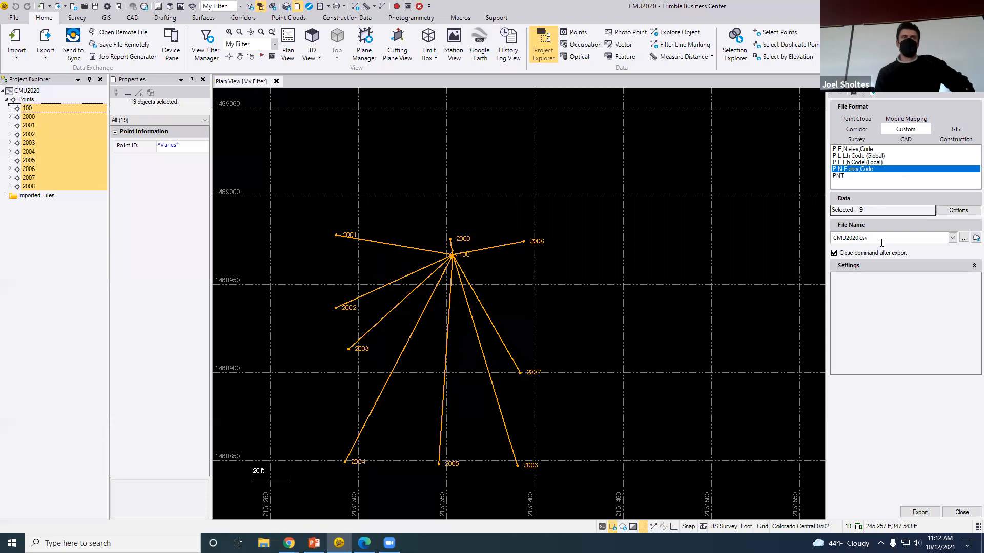
{"action": "left_click", "coordinate": [963, 237]}
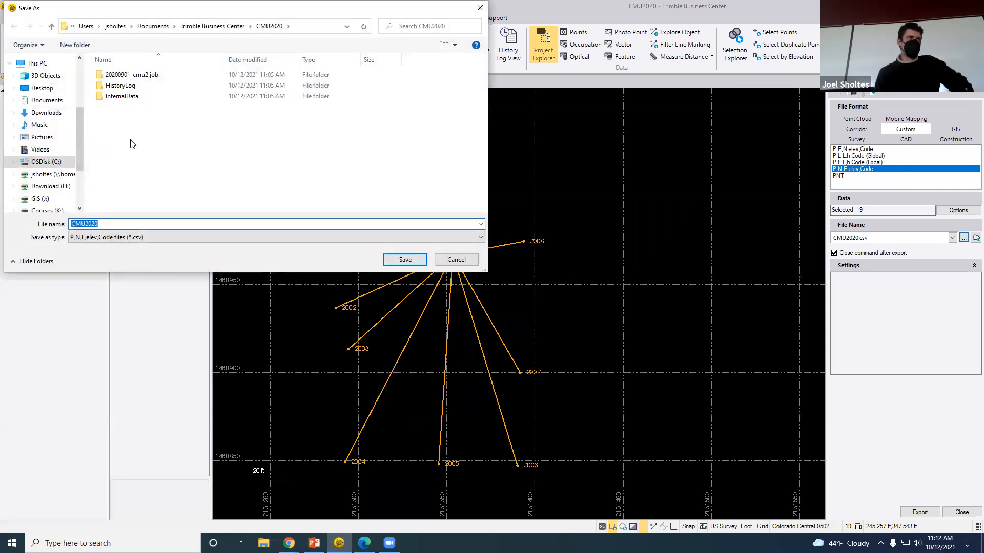
{"action": "left_click", "coordinate": [405, 259]}
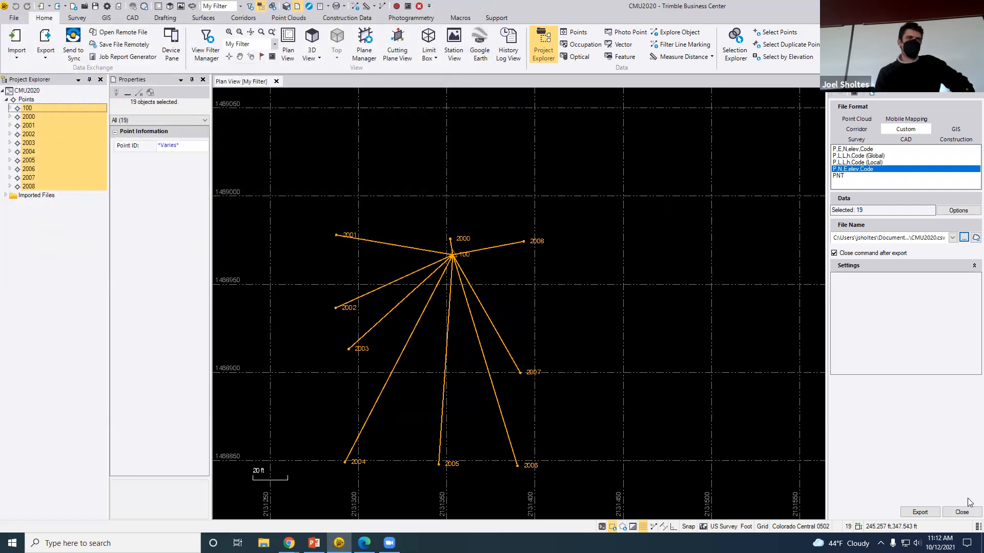
{"action": "left_click", "coordinate": [925, 513]}
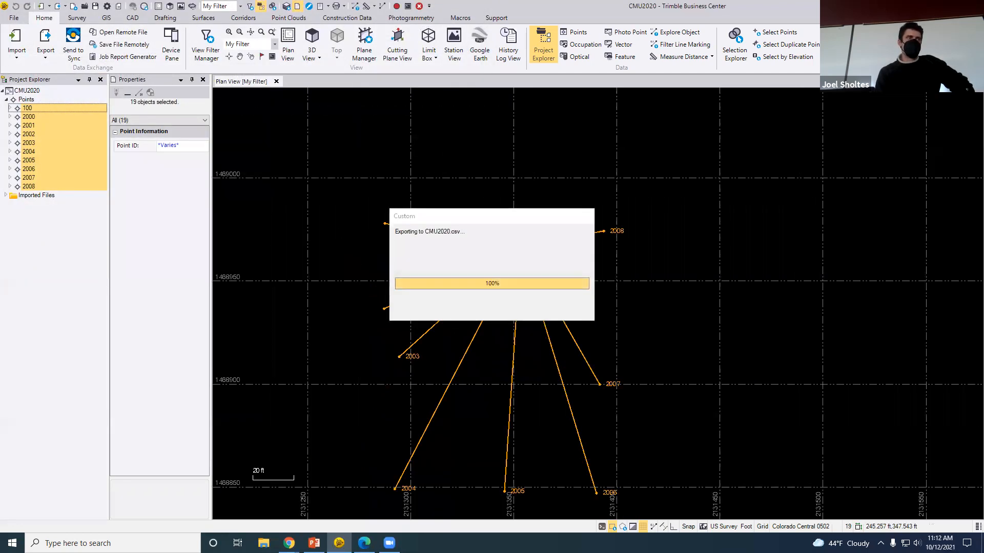
{"action": "left_click", "coordinate": [263, 543]}
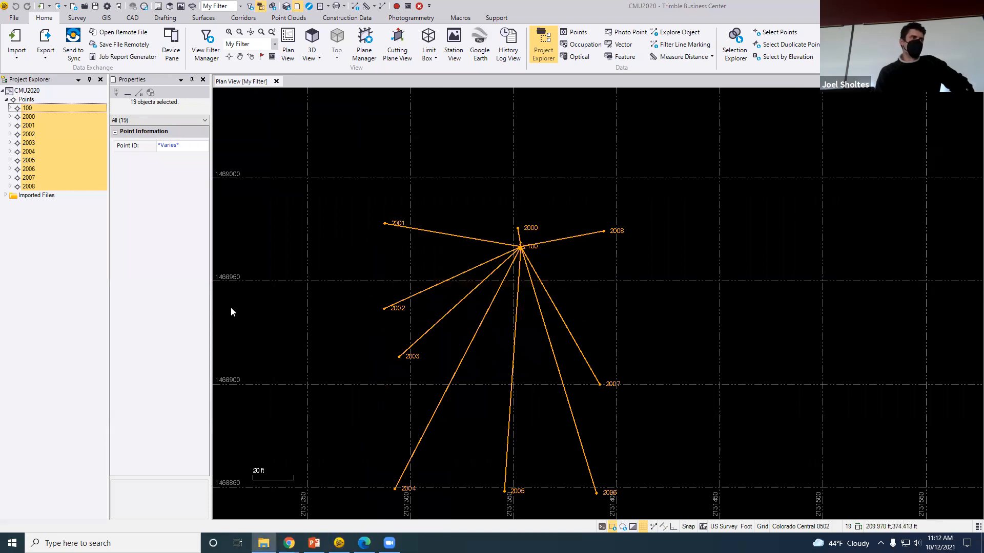
Browse Documents > Trimble Business Center > CMU2020 to confirm the exported CMU2020 CSV is there
{"action": "left_click", "coordinate": [170, 128]}
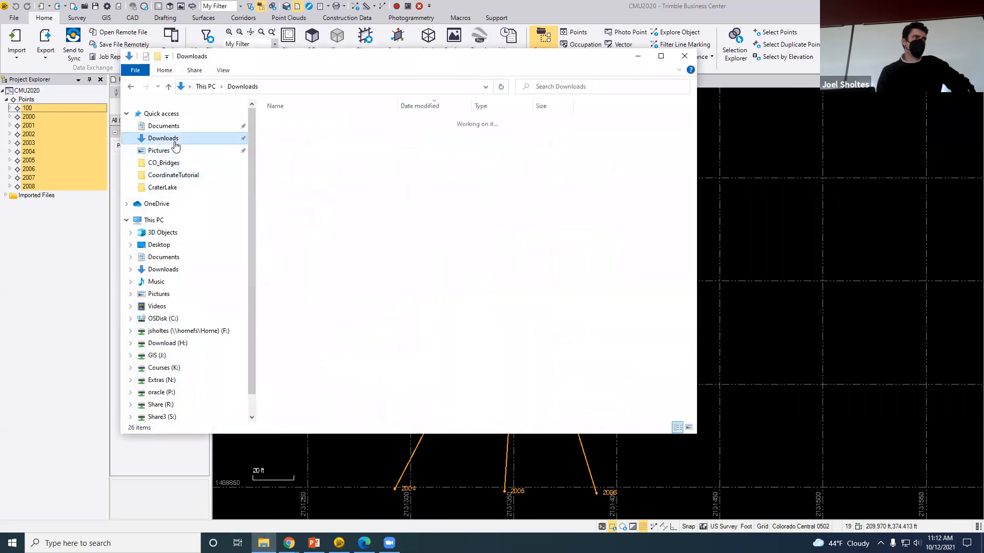
{"action": "double_click", "coordinate": [328, 187]}
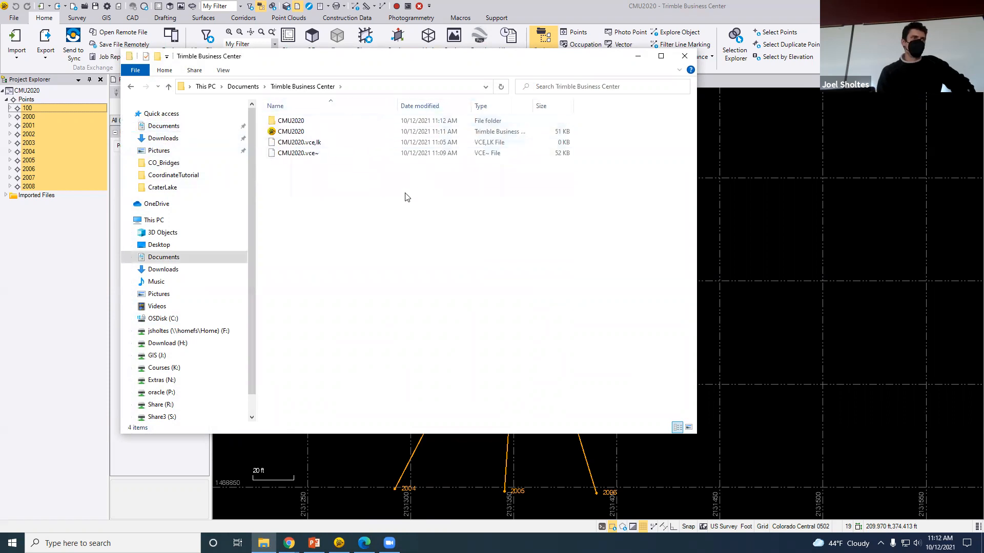
{"action": "double_click", "coordinate": [295, 121]}
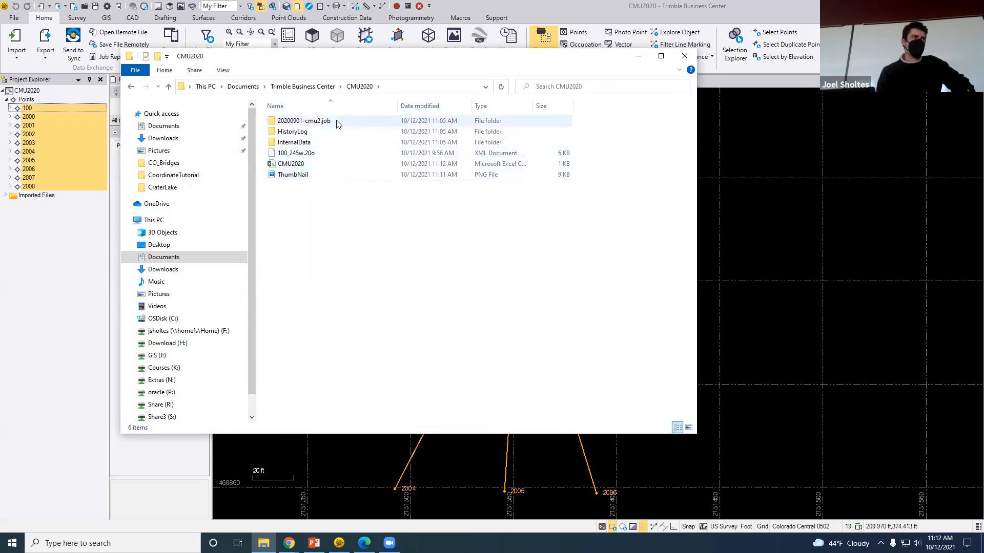
Return to Trimble Business Center and collapse the ribbon to enlarge the plan view
{"action": "left_click", "coordinate": [328, 89]}
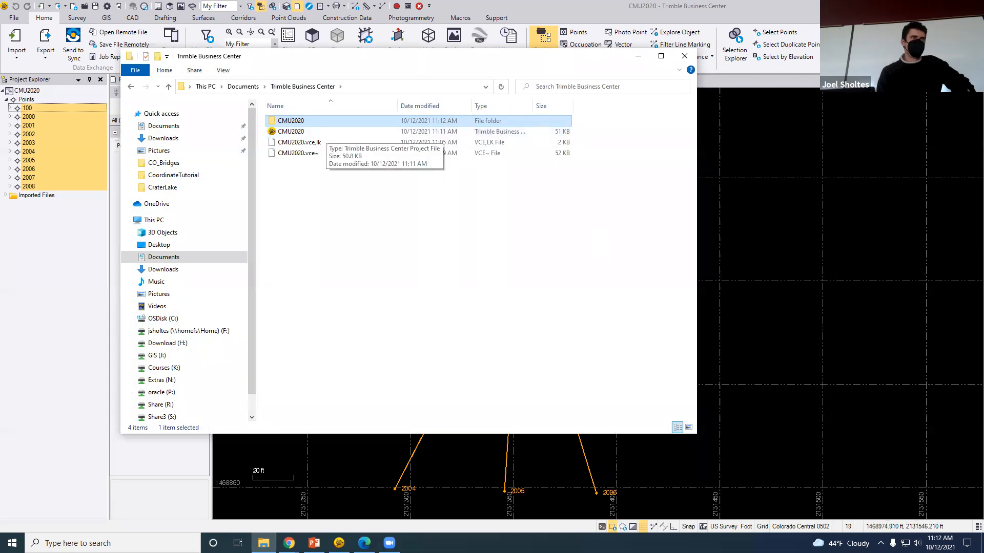
{"action": "left_click", "coordinate": [894, 86]}
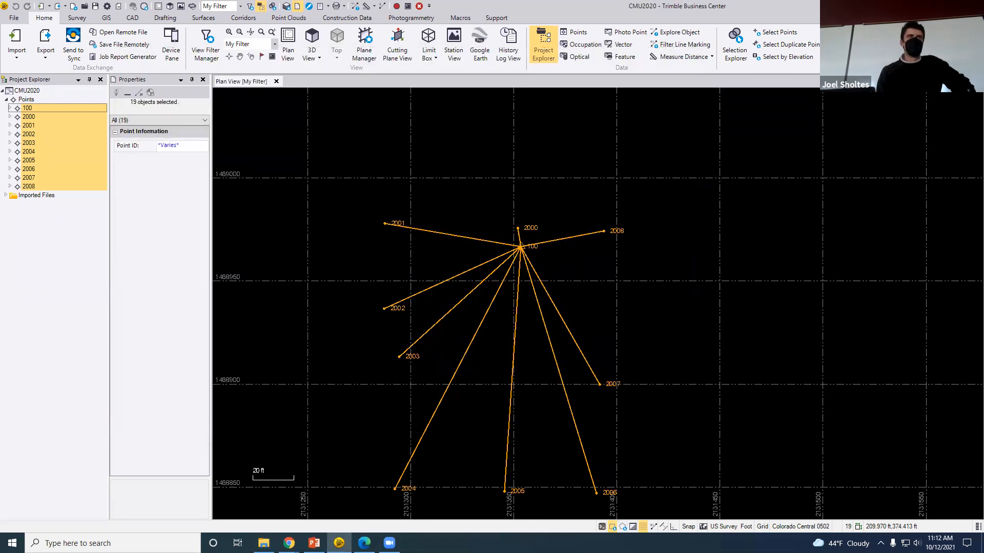
{"action": "double_click", "coordinate": [44, 18]}
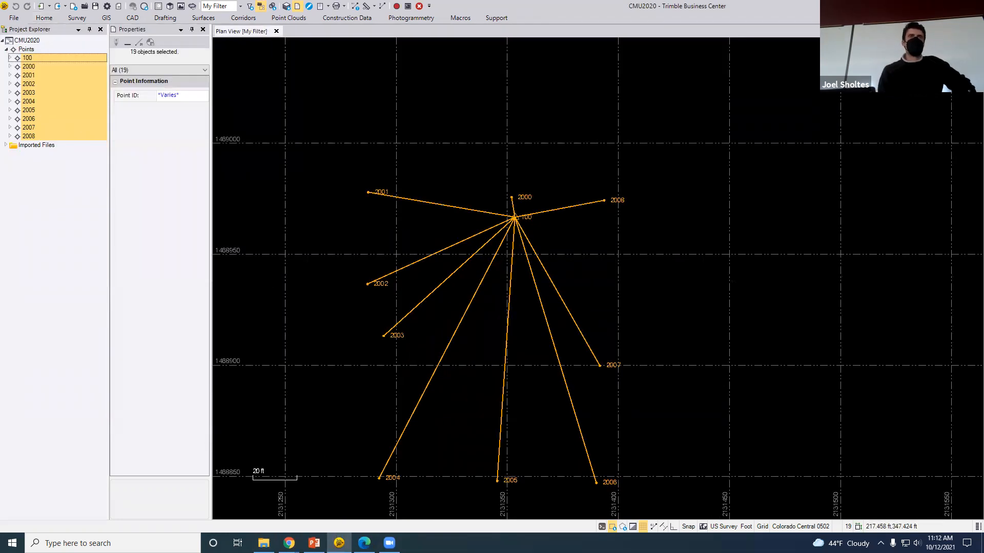